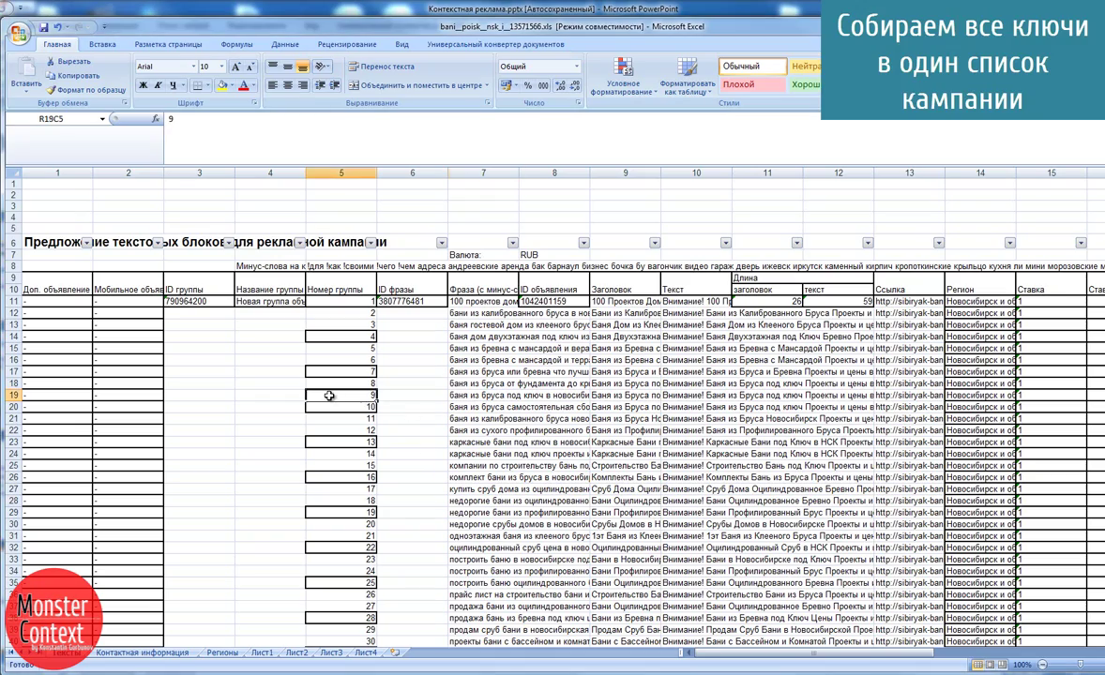
Step: Copy the Лист2 keyword rows and paste them below the main sheet's existing list
scroll(298, 375, "down", 4)
key("ctrl+Page_Up")
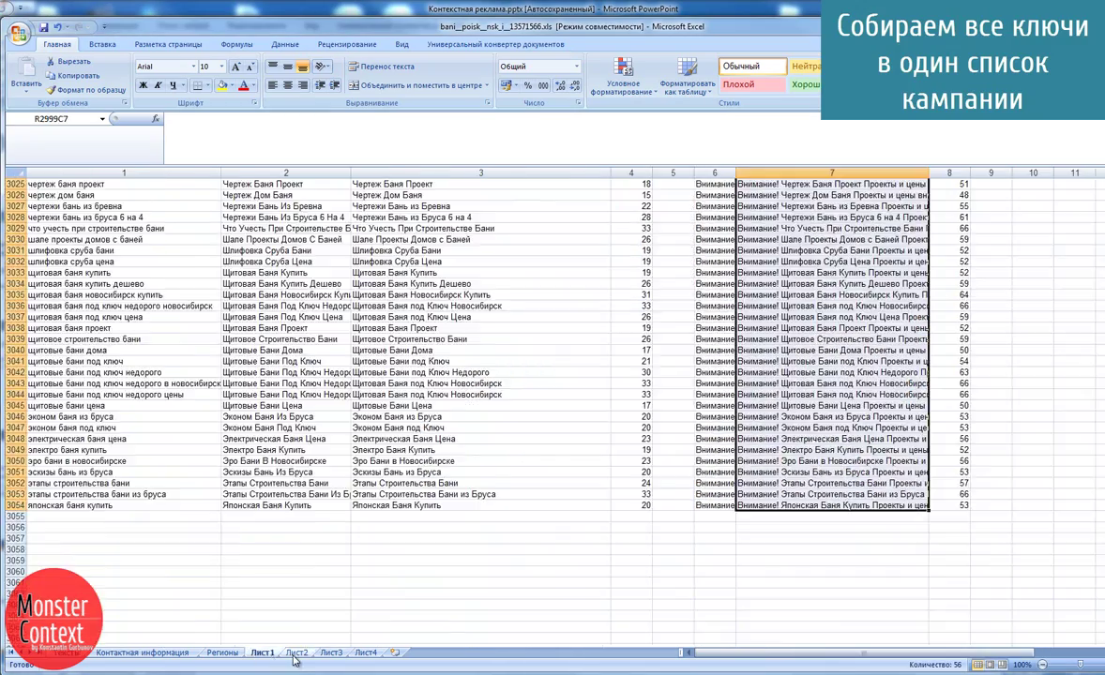
key("ctrl+Page_Up")
key("ctrl+shift+Right")
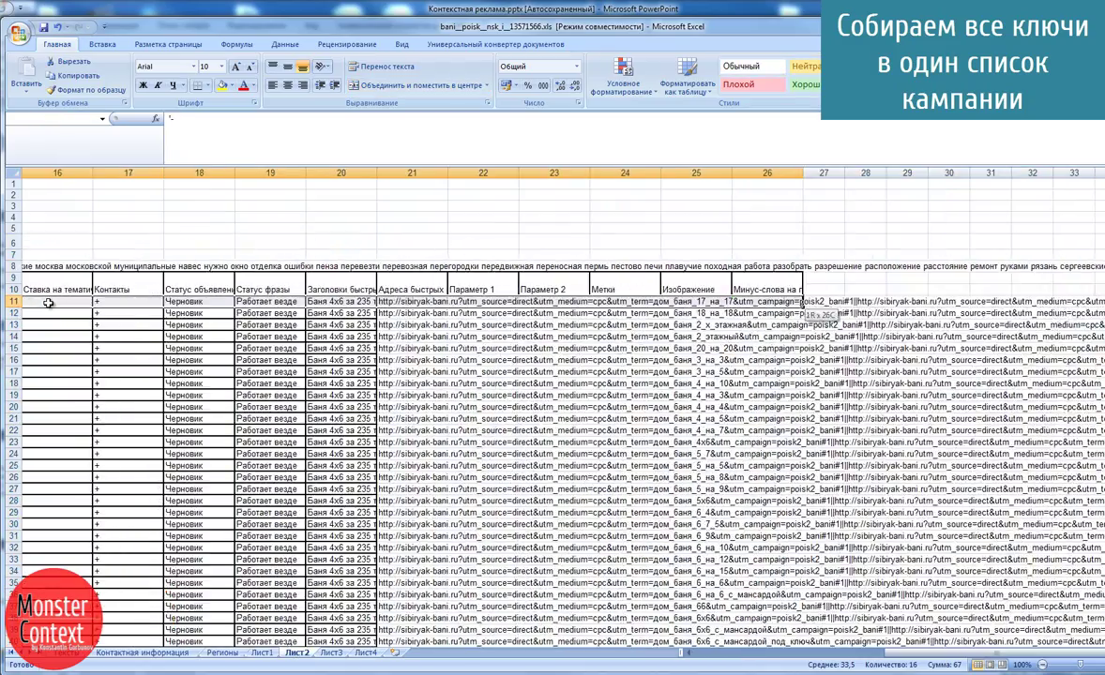
key("ctrl+shift+Down")
key("ctrl+c")
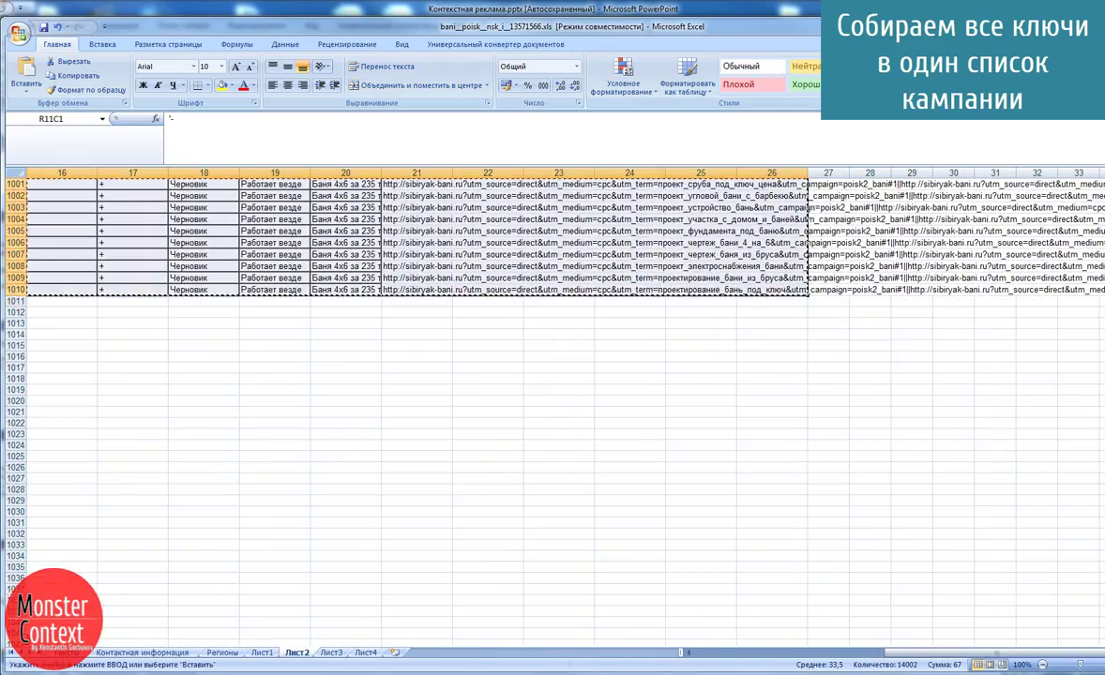
key("ctrl+Page_Up")
key("ctrl+Page_Up")
key("ctrl+Page_Up")
key("ctrl+Down")
key("Down")
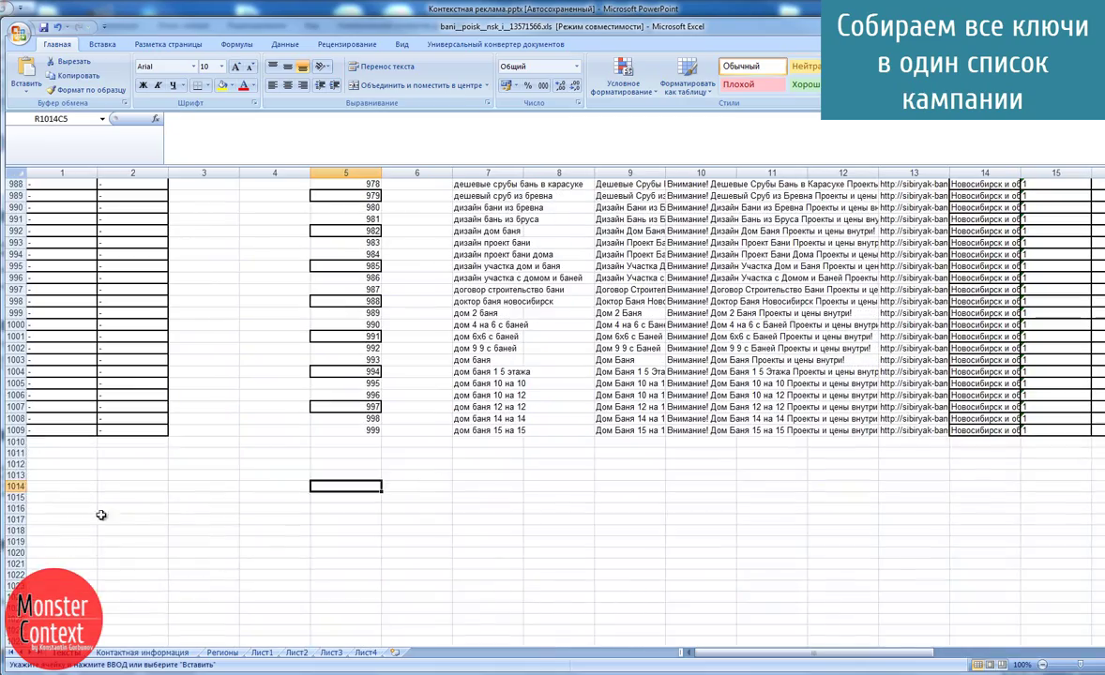
key("ctrl+v")
Step: Copy all Лист3 keyword rows and append them below the combined list
scroll(434, 518, "down", 10)
scroll(425, 504, "down", 20)
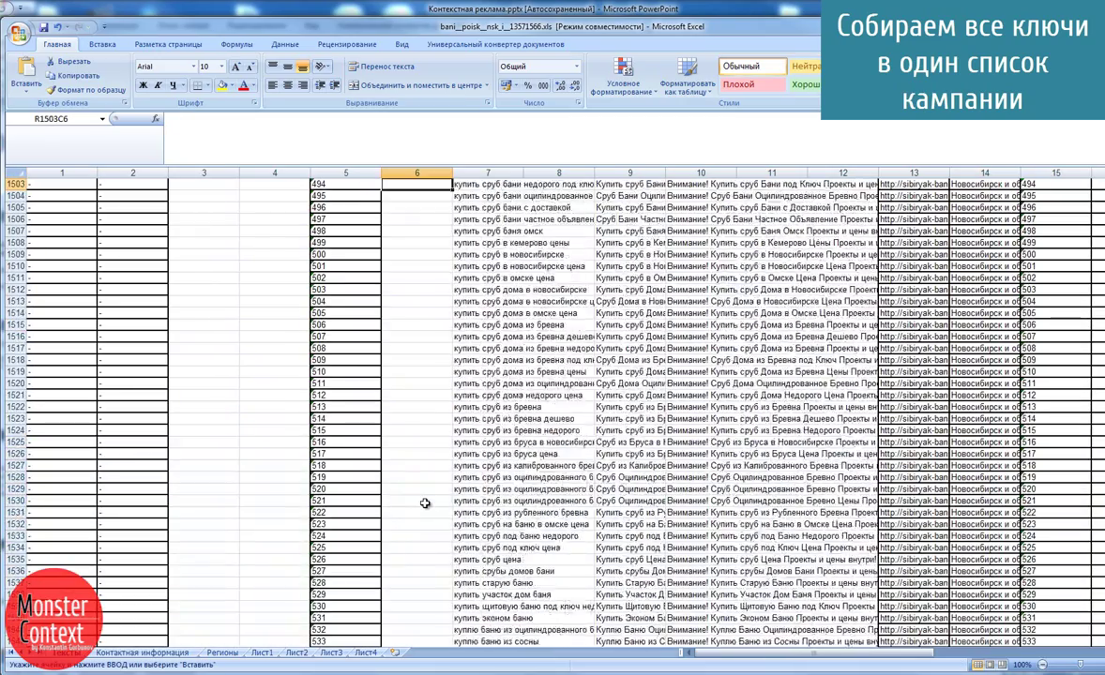
scroll(425, 503, "down", 20)
scroll(425, 504, "down", 15)
left_click(298, 653)
left_click(330, 653)
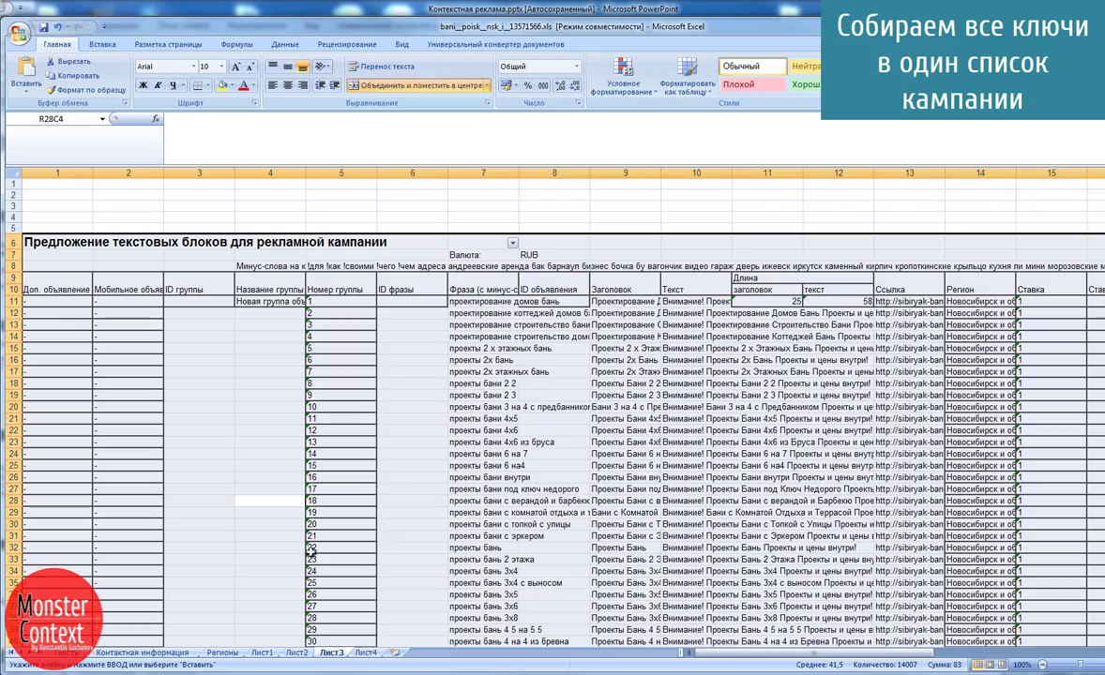
left_click(59, 305)
key("ctrl+shift+Right")
key("ctrl+shift+Down")
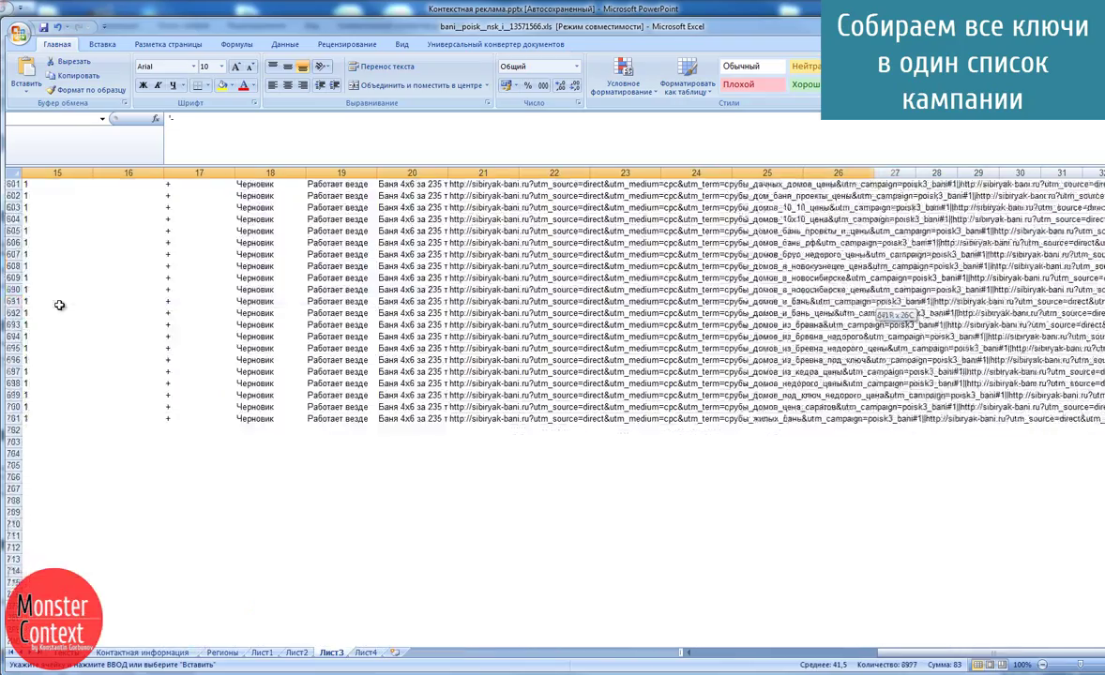
key("ctrl+c")
key("ctrl+Page_Up")
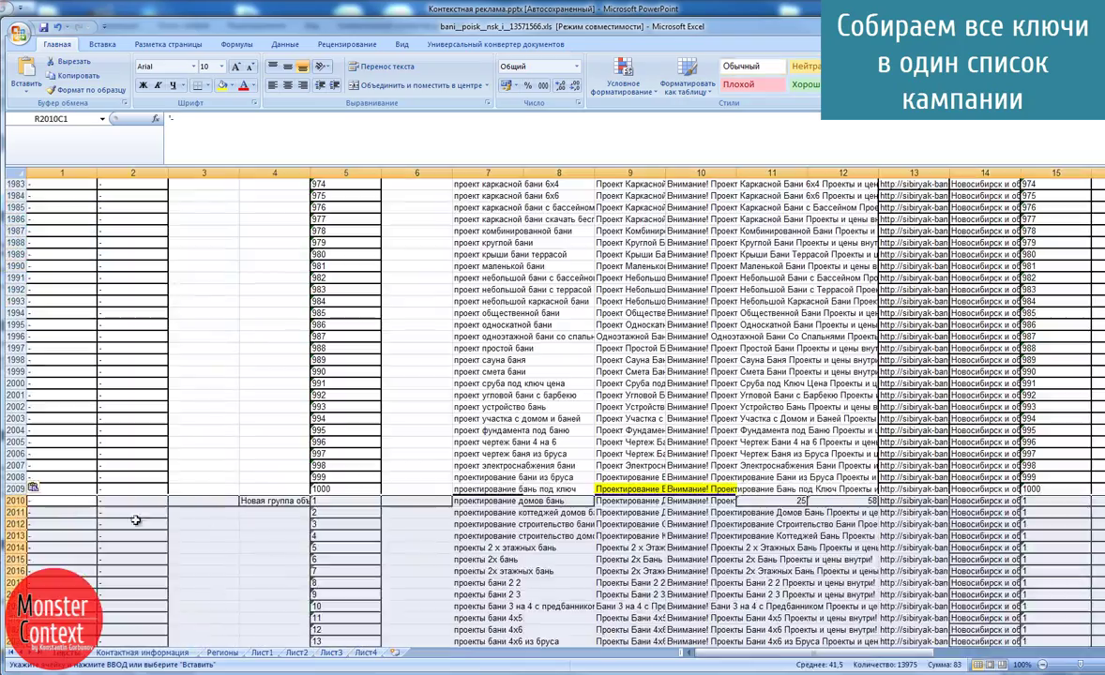
key("ctrl+Down")
left_click(69, 478)
Step: Copy the Лист4 keyword rows and paste them at the end of the list
key("ctrl+Page_Down")
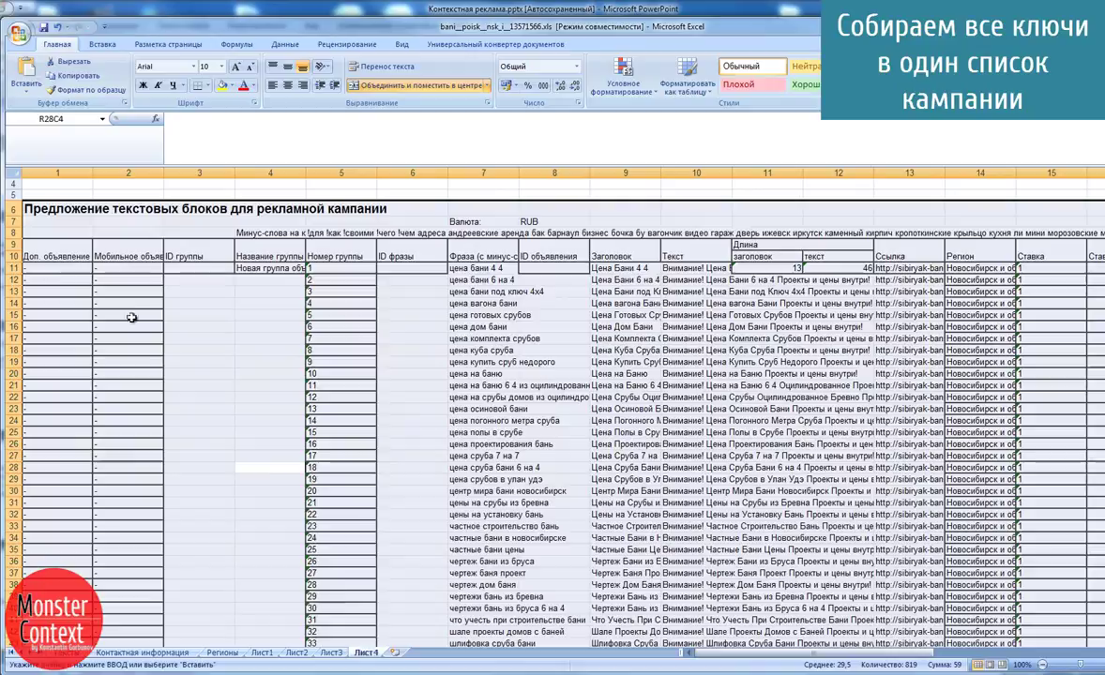
key("ctrl+Page_Down")
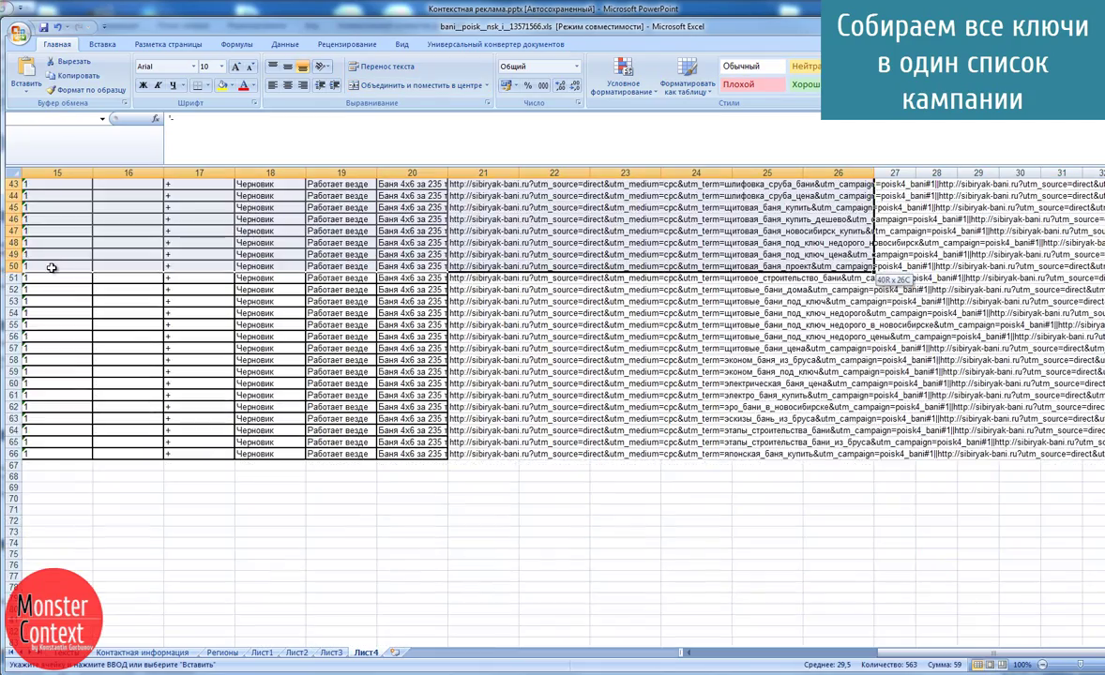
key("ctrl+c")
key("ctrl+Page_Up")
key("ctrl+Page_Up")
key("ctrl+v")
Step: Check the joins between pasted batches near rows 1000, 2008 and the Лист4 start
left_click(263, 477)
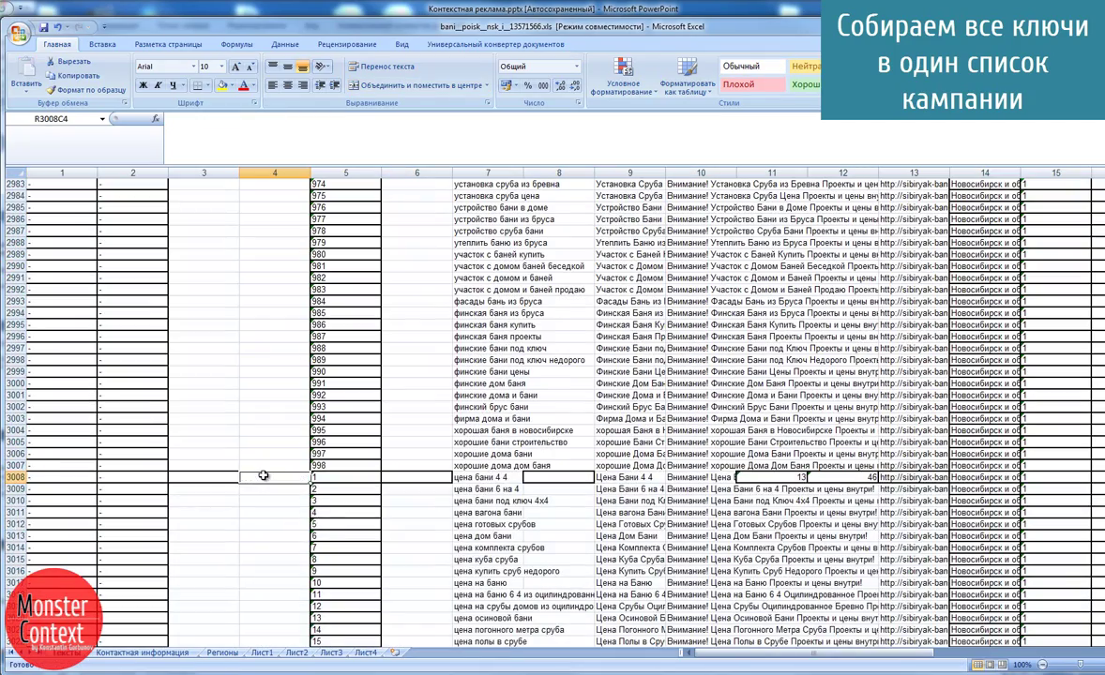
key("Page_Up")
key("Page_Up")
key("Page_Up")
key("Page_Up")
key("Page_Up")
key("Page_Up")
key("Page_Up")
key("Page_Up")
key("Page_Up")
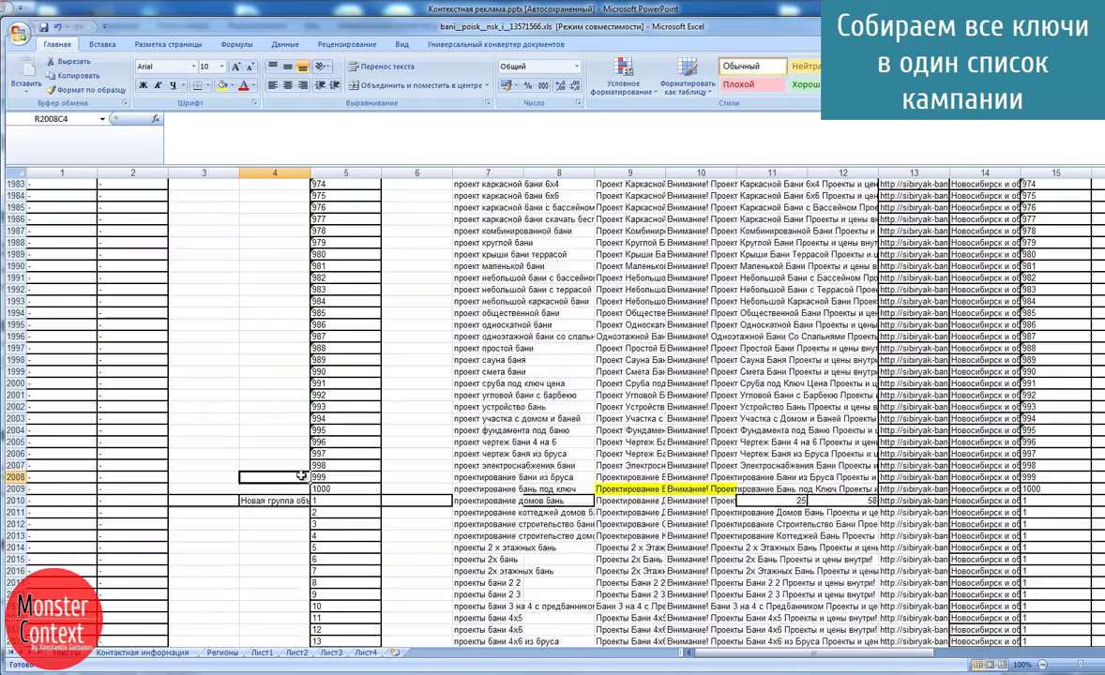
left_click(275, 336)
key("Page_Up")
key("Page_Up")
key("Page_Up")
key("Page_Up")
key("Page_Up")
key("Page_Up")
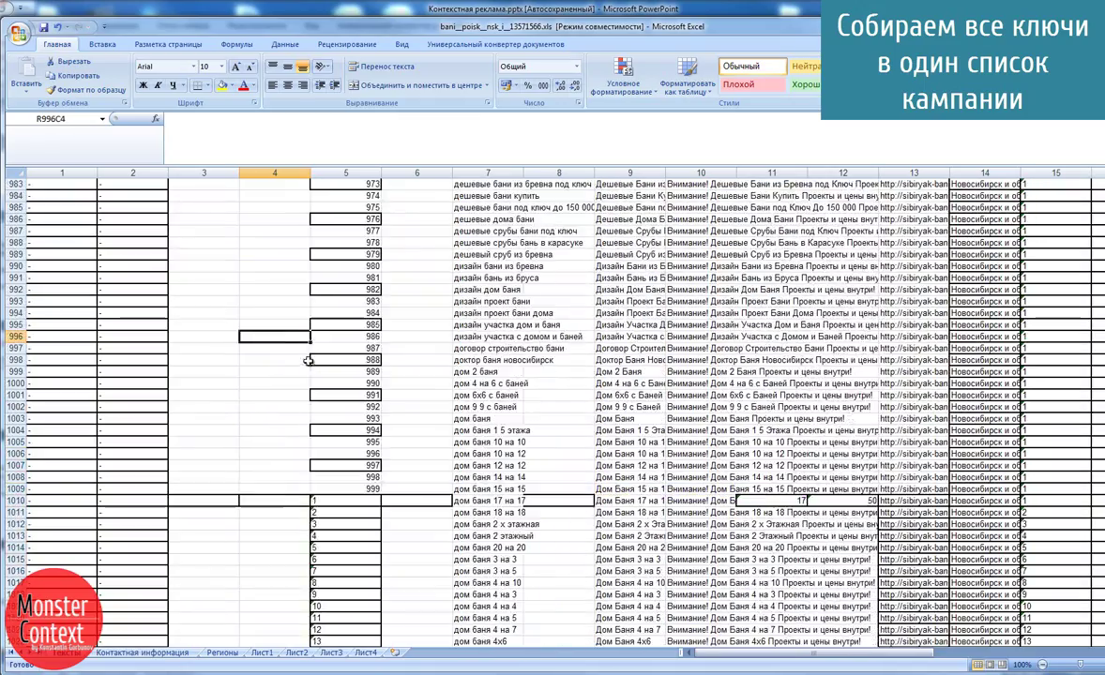
key("Page_Up")
key("Page_Up")
key("Page_Up")
key("Page_Up")
key("Page_Up")
key("Page_Up")
key("Page_Up")
key("Page_Up")
key("Page_Up")
key("Page_Up")
key("Page_Up")
key("Page_Up")
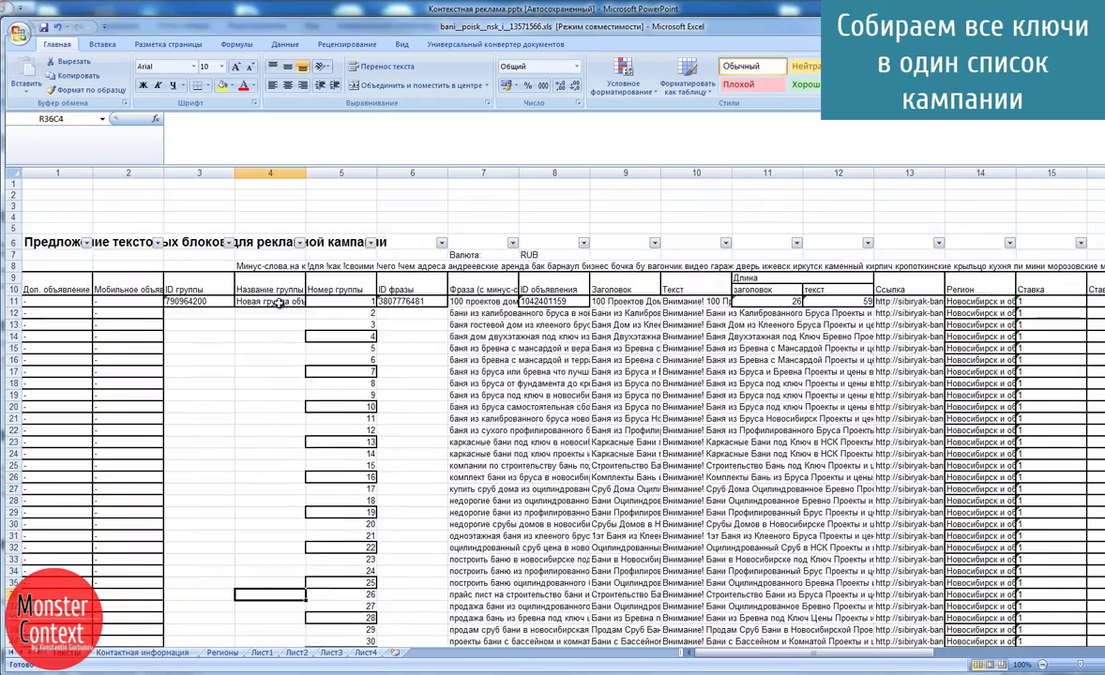
Step: Browse the headlines and widen the Заголовок column to fit them
left_click(277, 346)
scroll(282, 352, "down", 6)
scroll(291, 365, "down", 10)
scroll(290, 365, "down", 8)
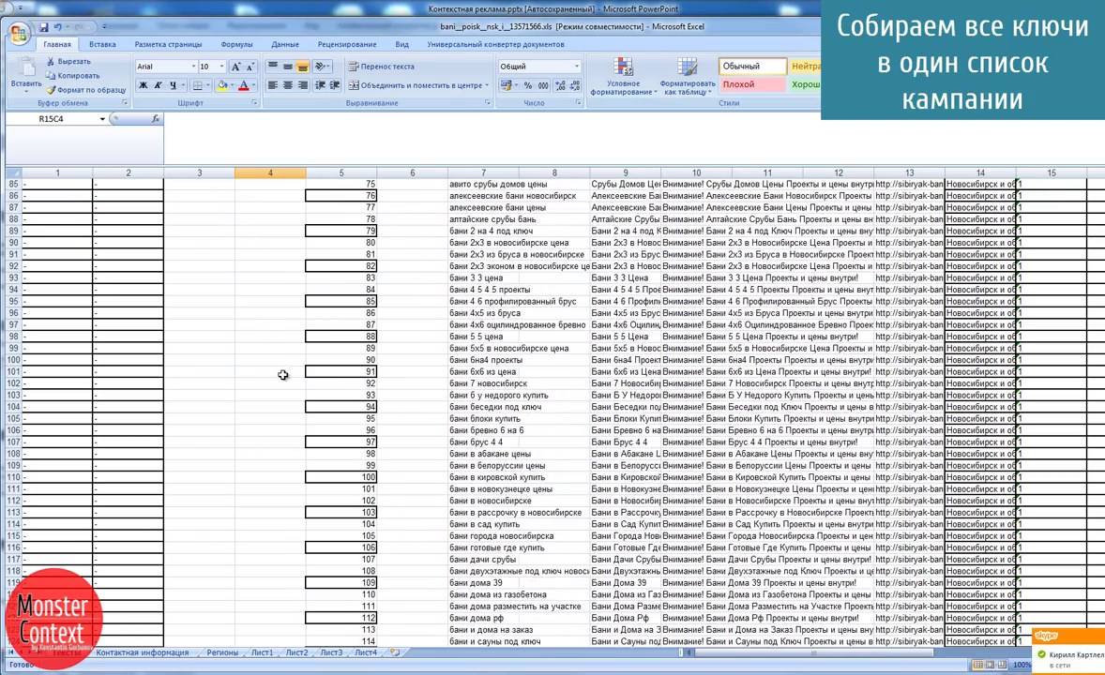
scroll(291, 365, "down", 5)
scroll(612, 375, "up", 15)
scroll(612, 375, "up", 14)
left_click(648, 313)
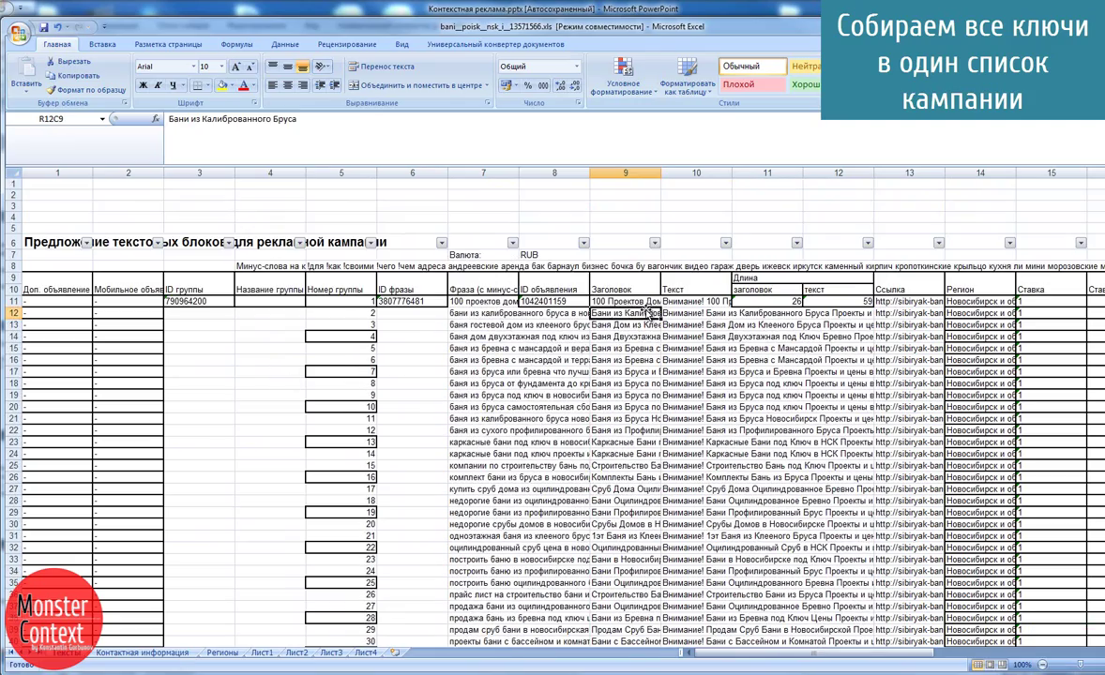
left_click(655, 242)
left_click(625, 371)
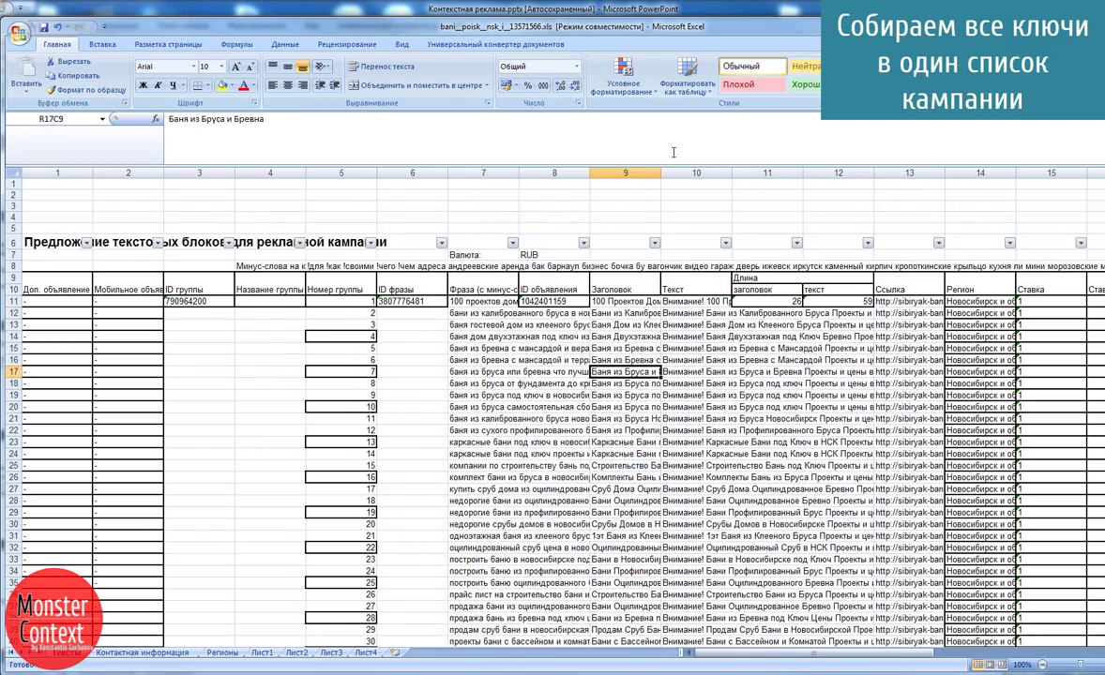
double_click(661, 173)
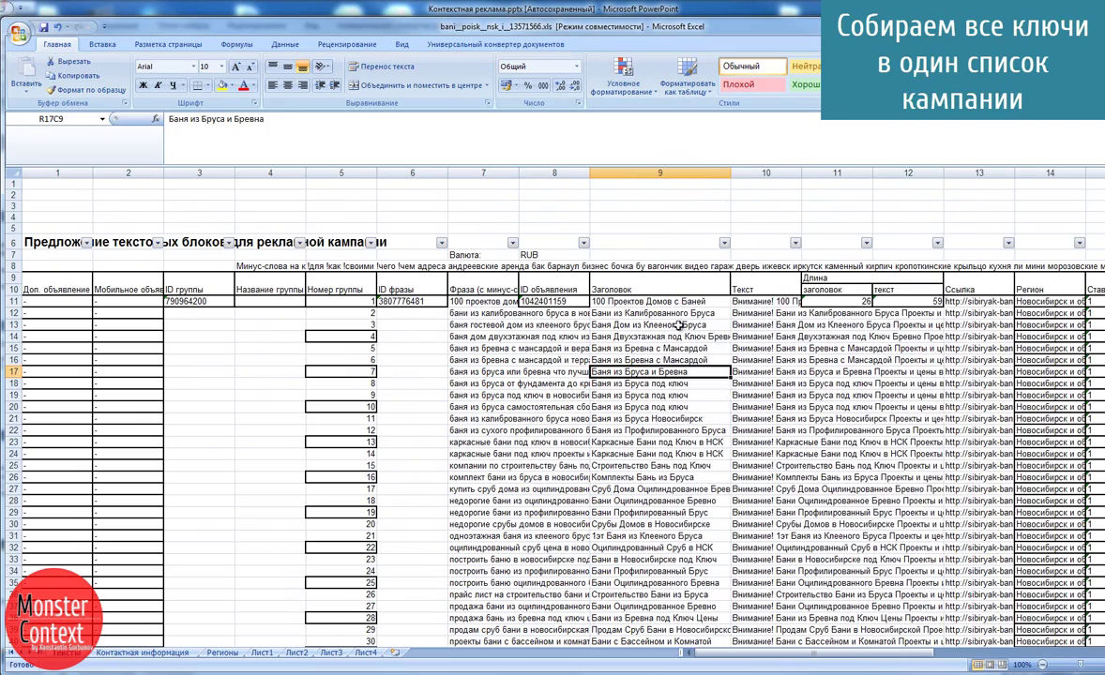
Step: Inspect the Фраза column's filter options and close them without changes
left_click(504, 351)
left_click(512, 242)
mouse_move(450, 285)
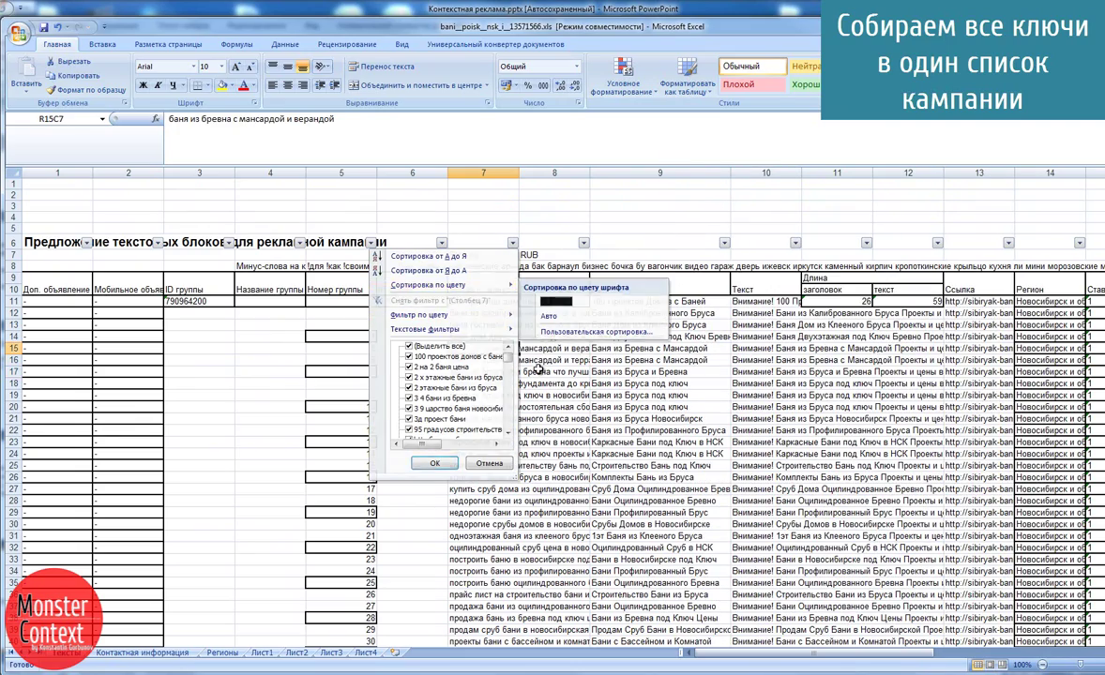
left_click(516, 383)
scroll(485, 377, "down", 1)
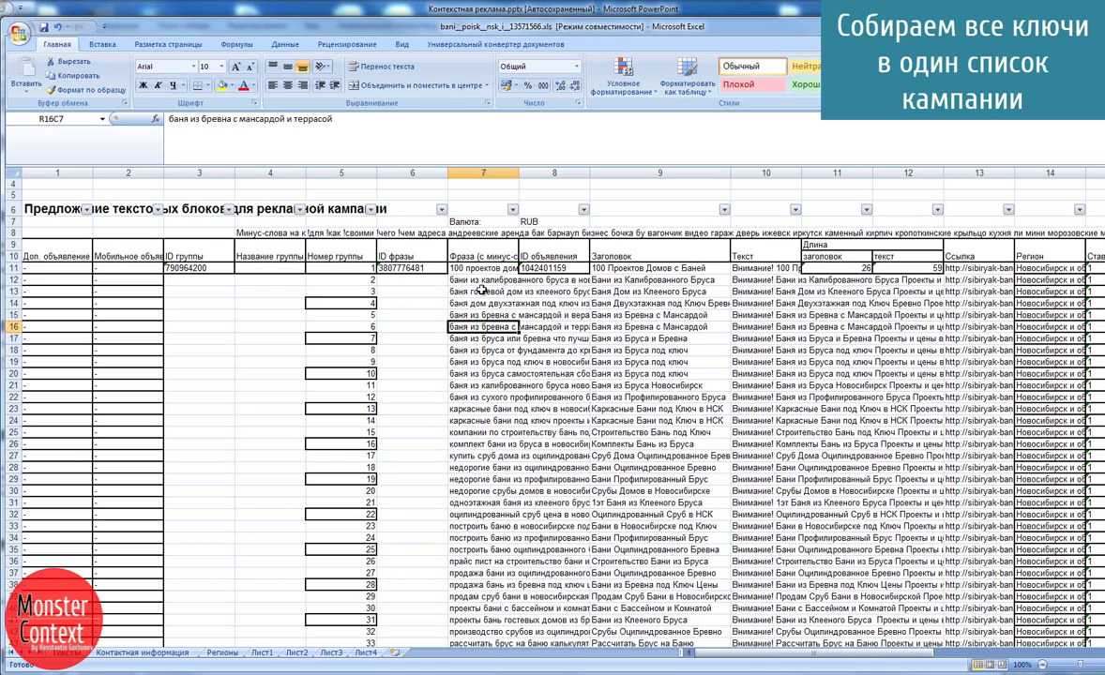
left_click_drag(345, 271, 345, 272)
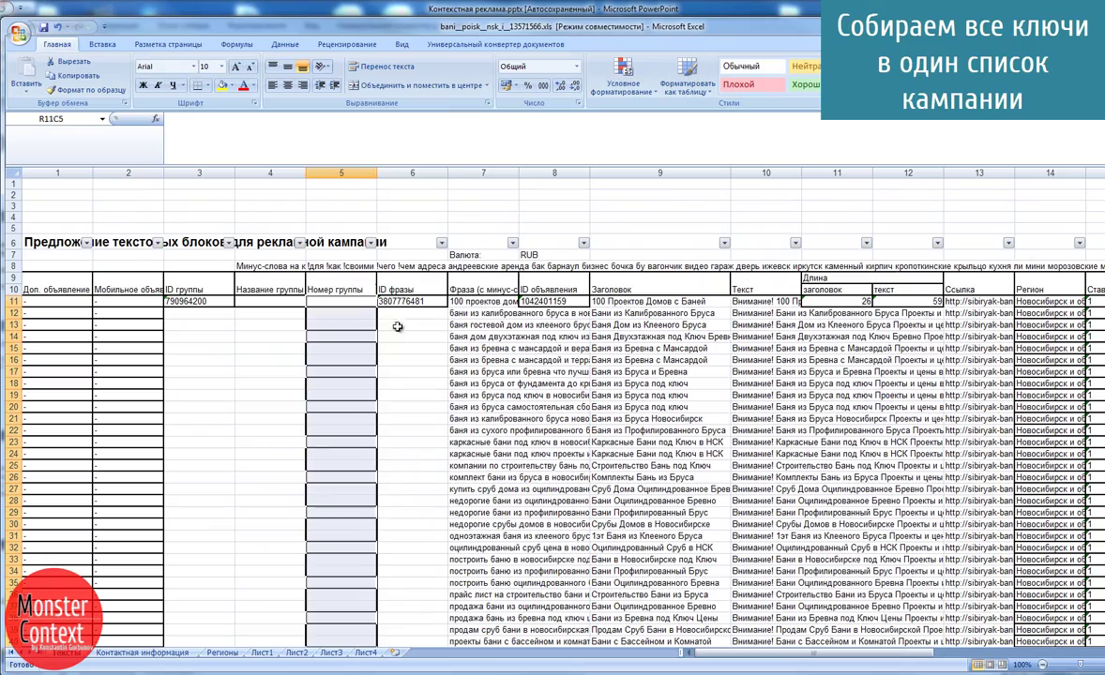
left_click(481, 330)
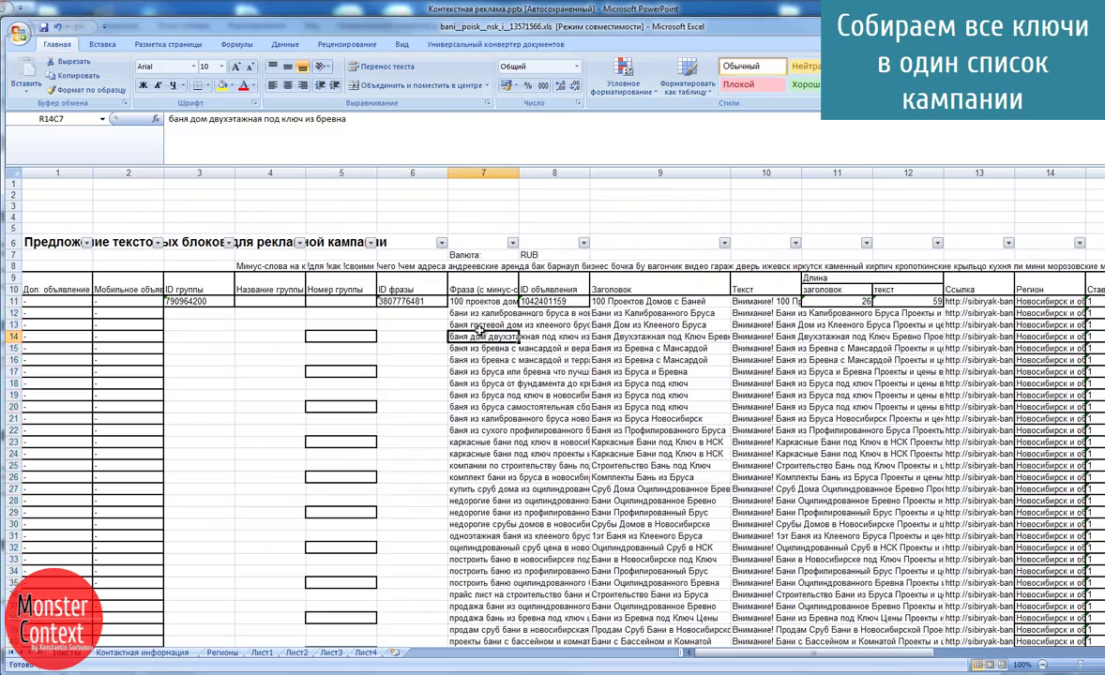
Step: Start a 'contains' text filter on Заголовок, checking wording on sibiryak-bani.ru
left_click(663, 313)
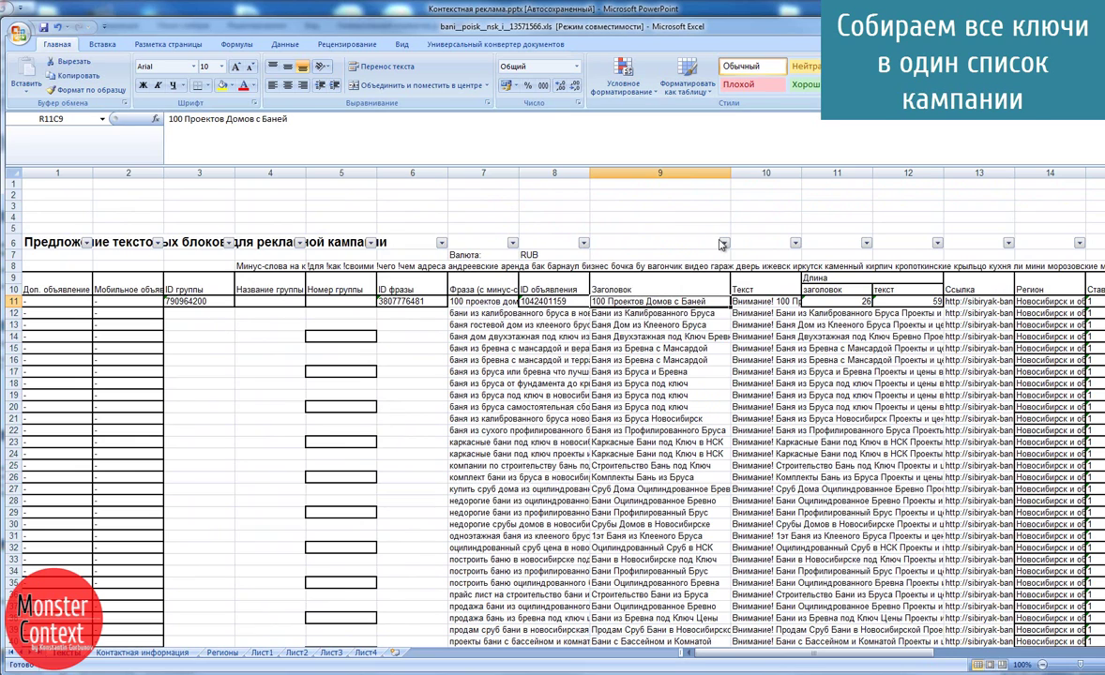
left_click(722, 244)
mouse_move(694, 329)
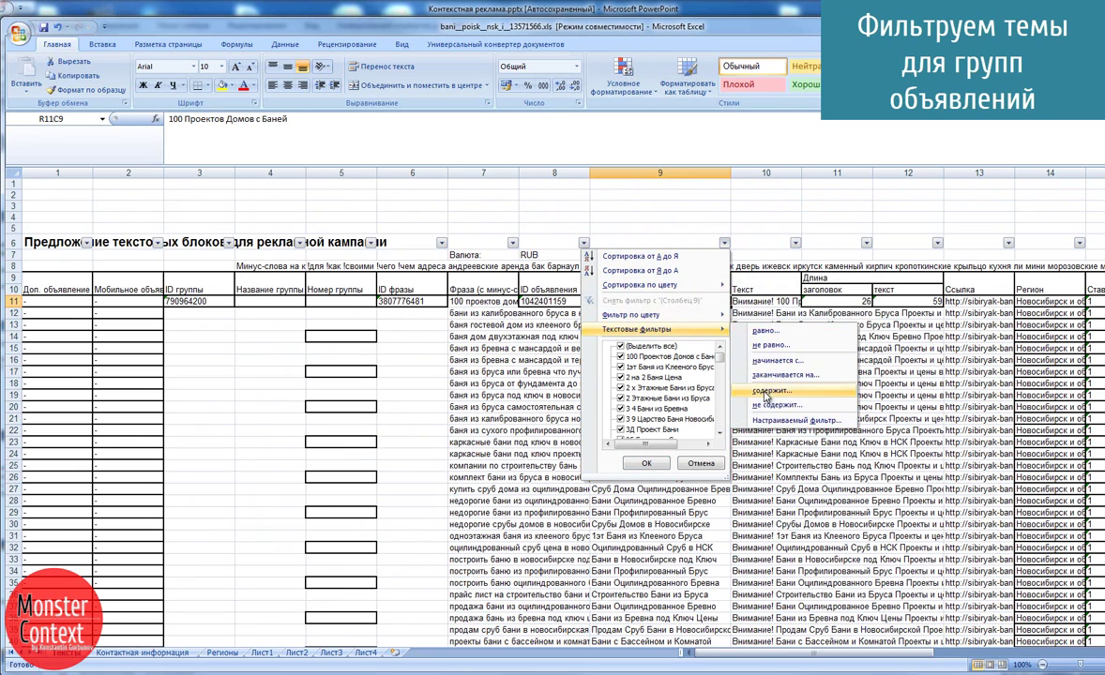
left_click(765, 397)
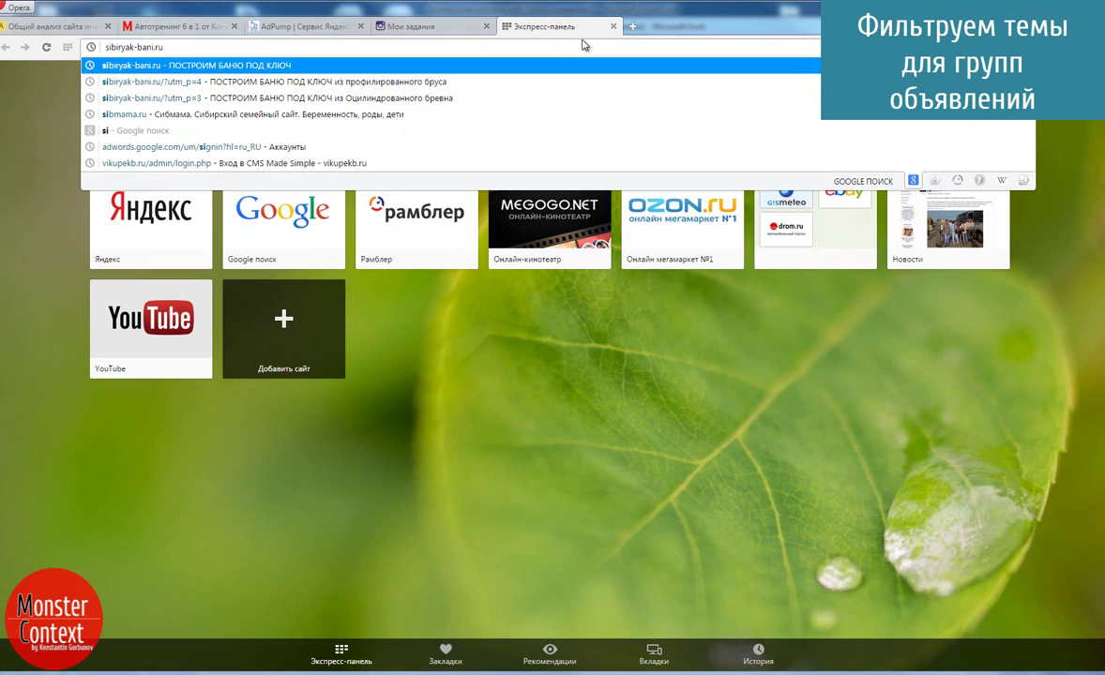
key("Return")
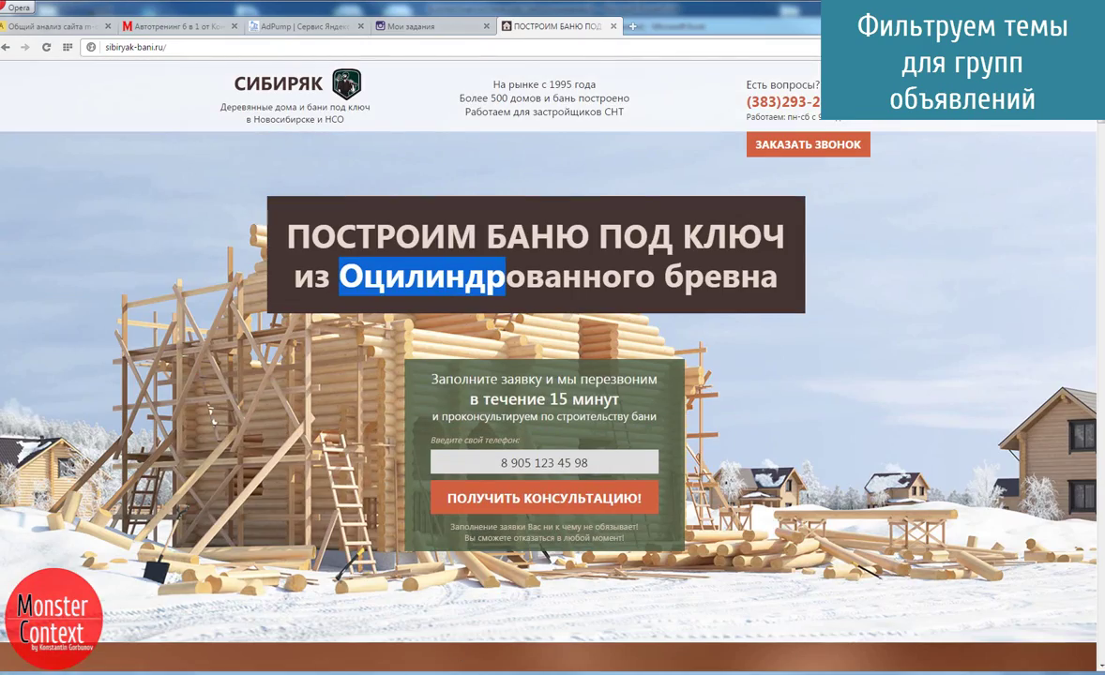
left_click(225, 647)
Step: Apply the оцилиндрованное headline filter and paste the filtered rows into Лист5
left_click(705, 385)
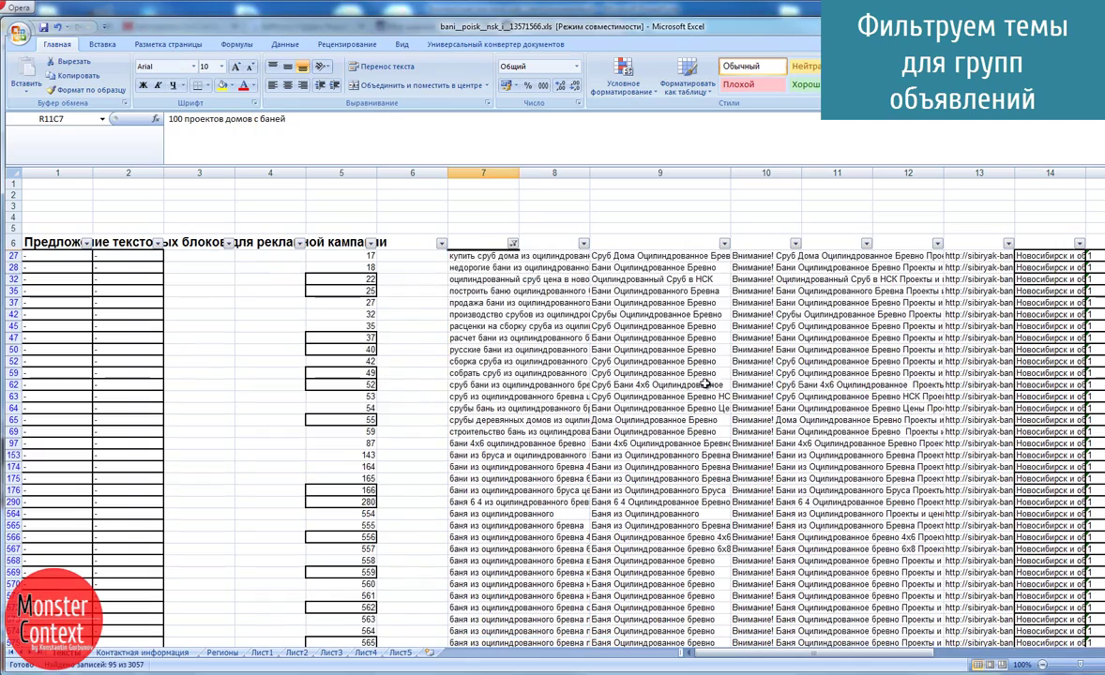
left_click_drag(13, 255, 11, 466)
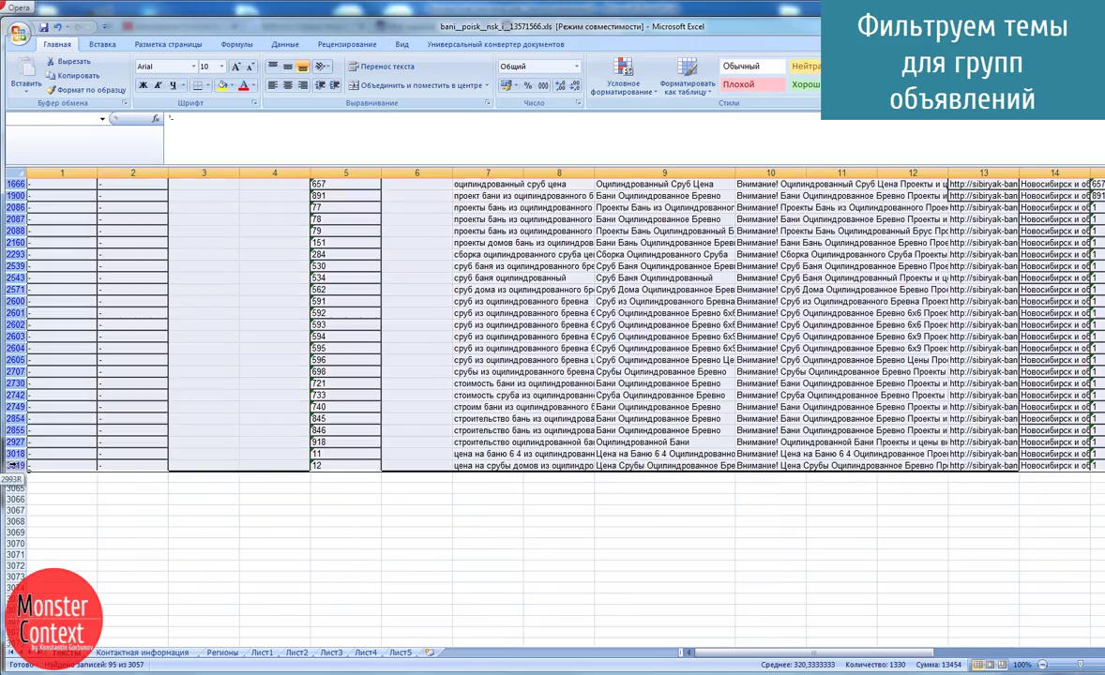
key("ctrl+Page_Down")
key("ctrl+v")
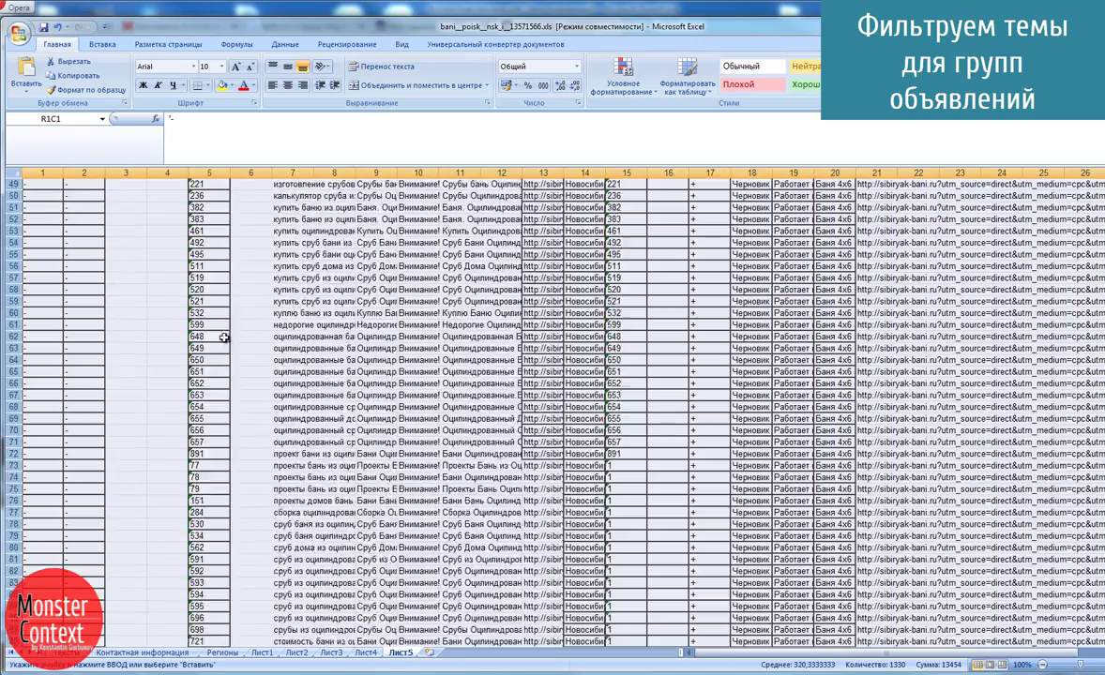
key("ctrl+Page_Up")
key("ctrl+Page_Up")
key("ctrl+Page_Up")
key("ctrl+Page_Up")
key("ctrl+Page_Up")
key("ctrl+Page_Up")
key("ctrl+Page_Up")
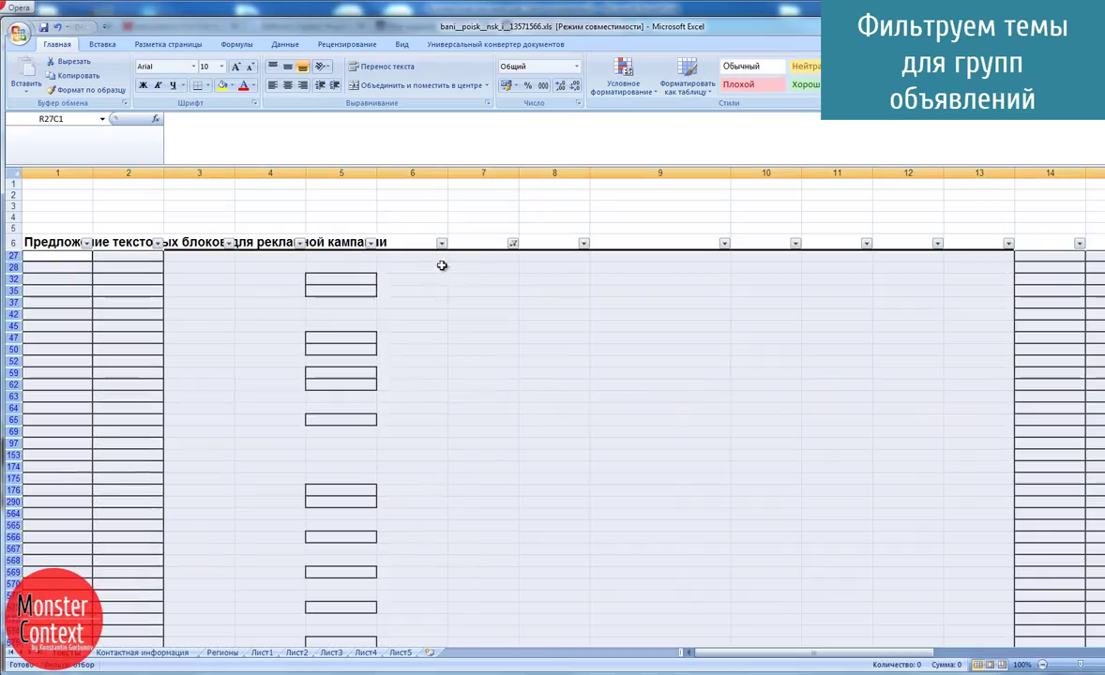
Step: Clear the filter on column 7 and reopen its filter options
left_click(513, 243)
left_click(429, 302)
left_click(484, 323)
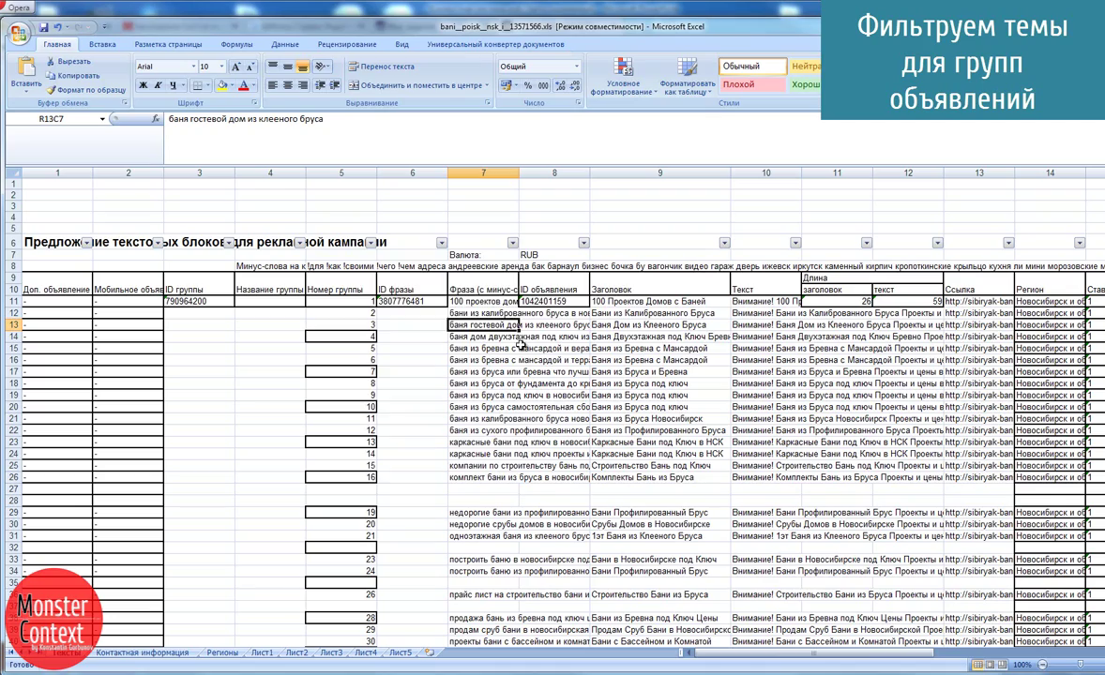
left_click(512, 243)
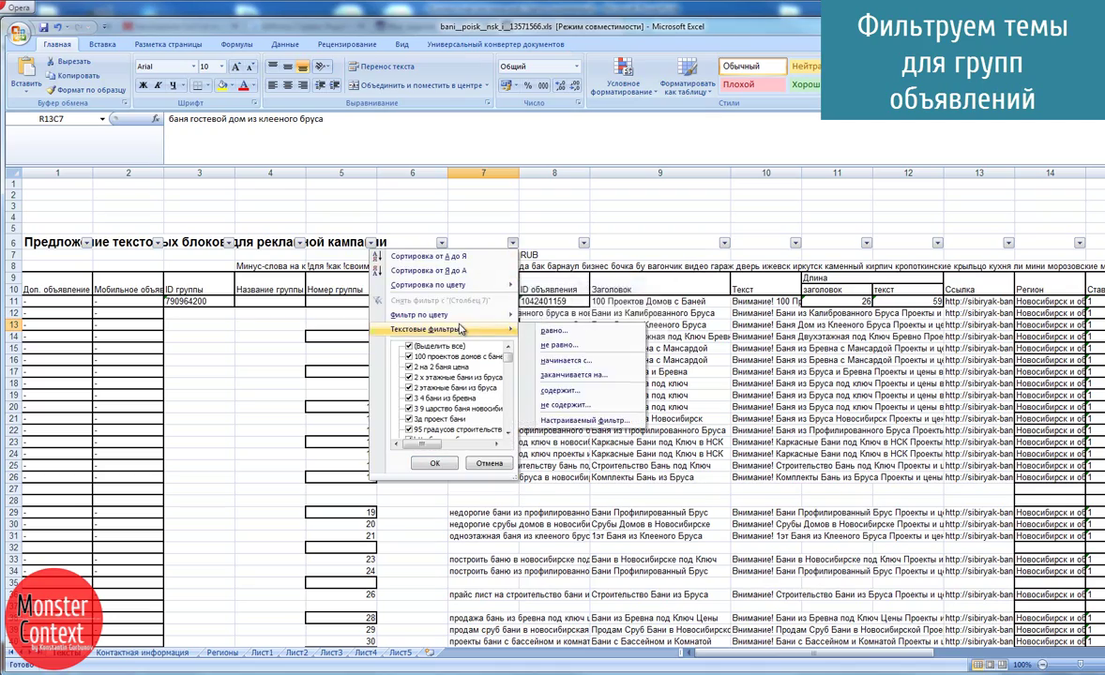
Step: Filter column 7 to phrases containing 'про' (профил), then remove that filter
mouse_move(458, 332)
left_click(525, 364)
type("профил")
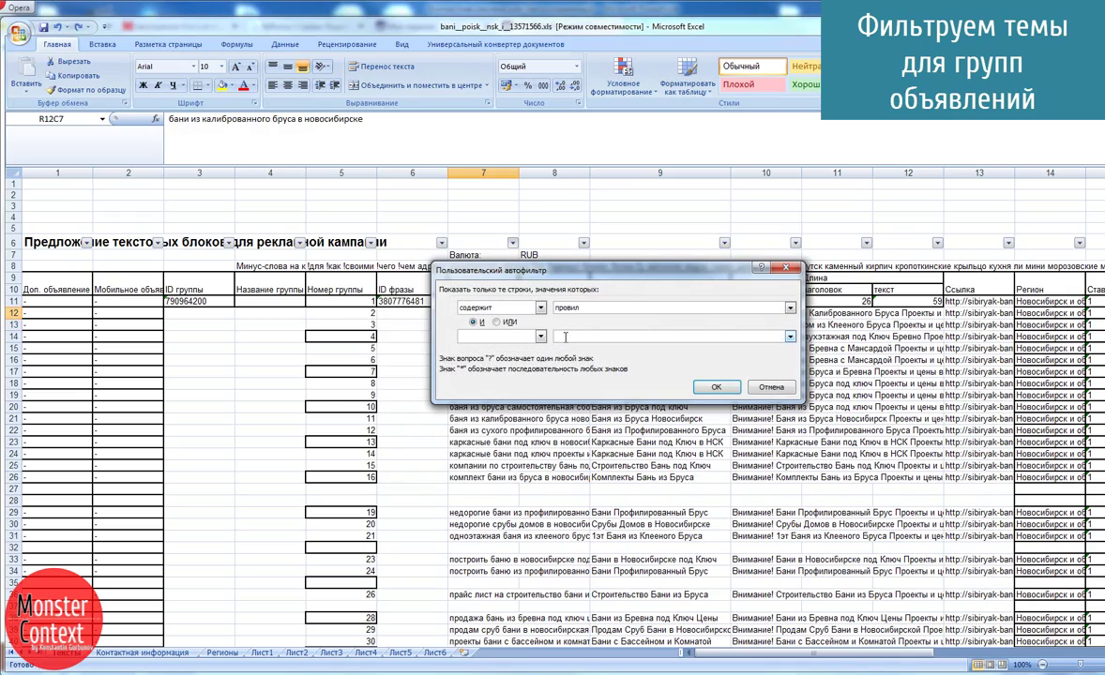
left_click(716, 386)
scroll(149, 458, "down", 10)
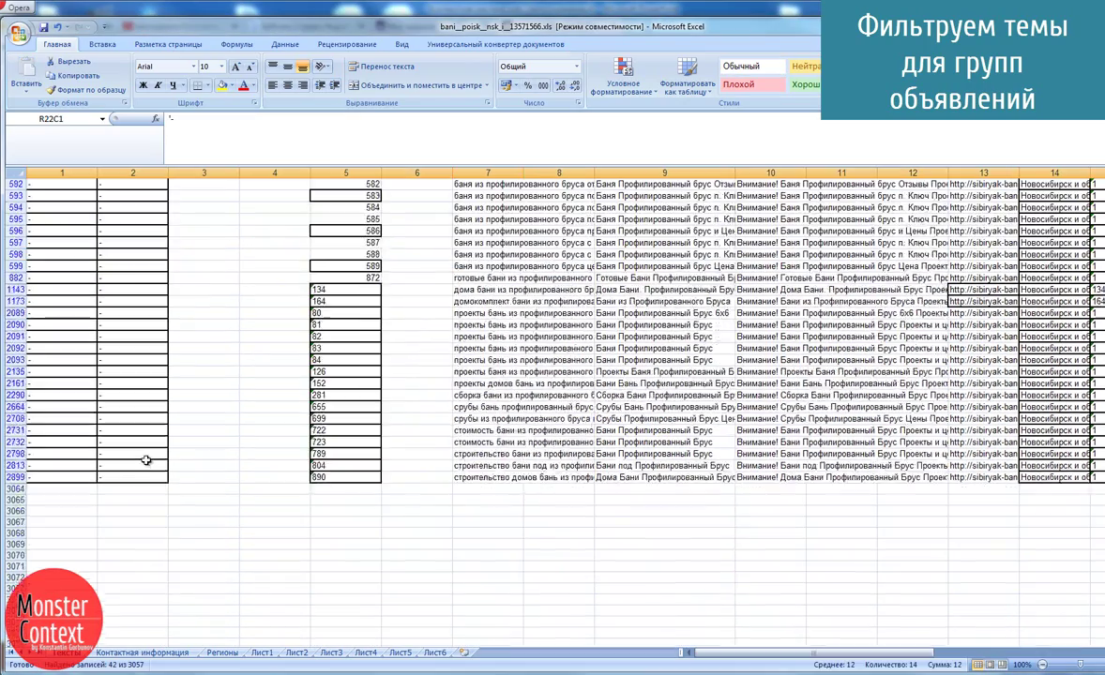
scroll(389, 610, "up", 15)
left_click(417, 325)
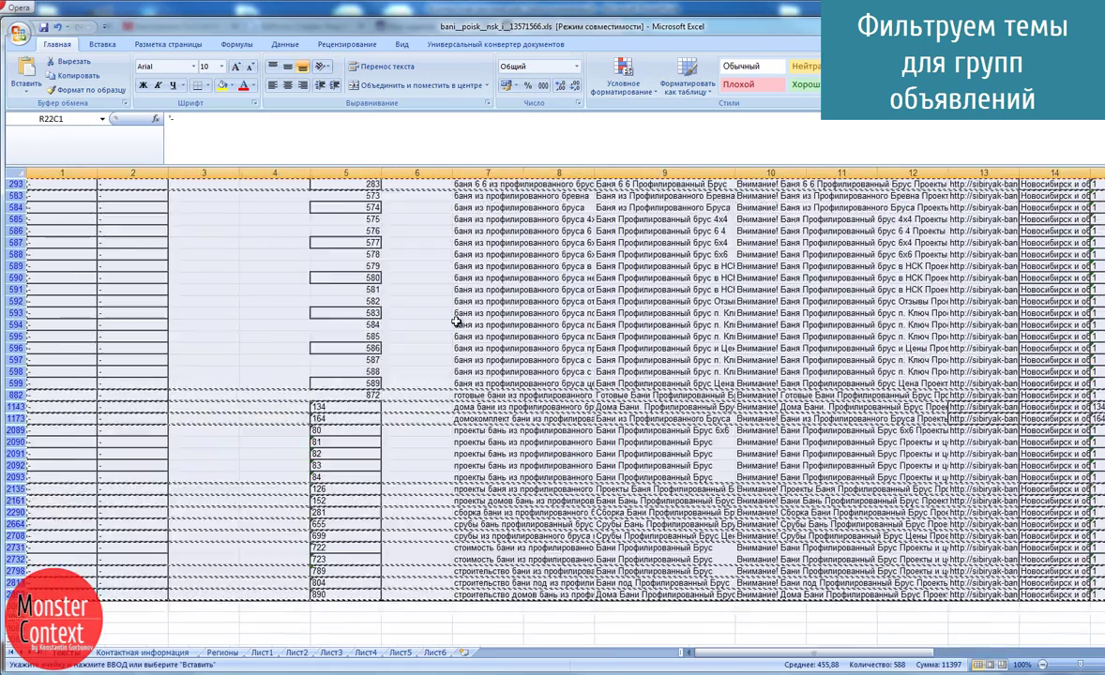
left_click(517, 243)
left_click(394, 292)
left_click(517, 243)
key("Escape")
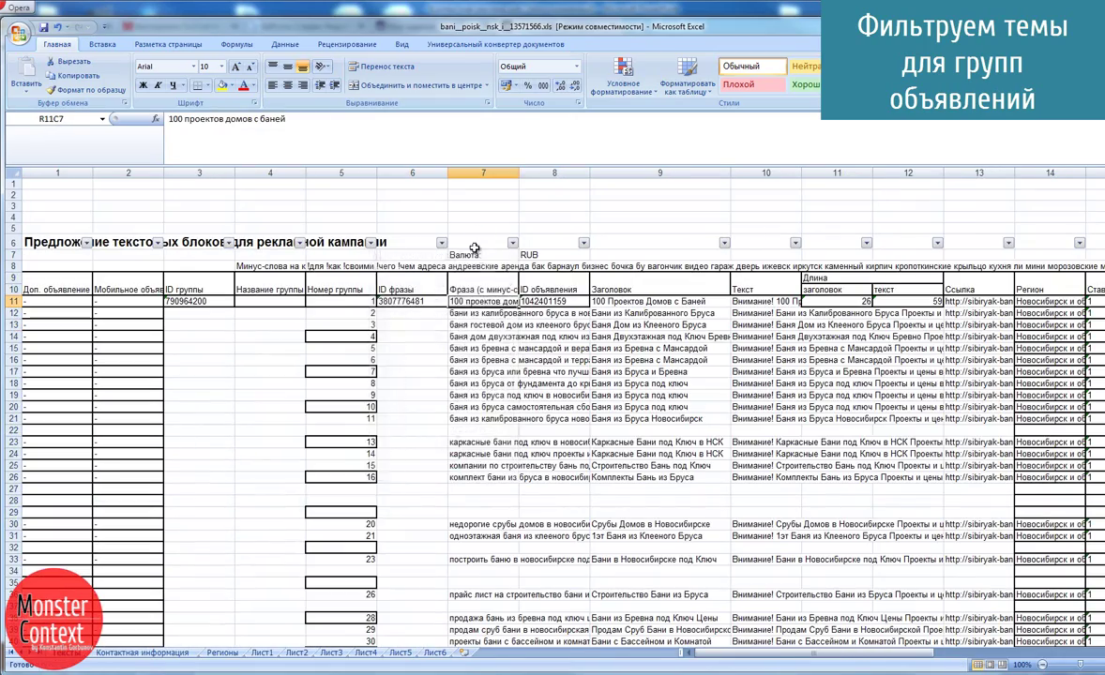
Step: Apply a custom text filter to column 7, leaving 139 of 3057 rows
left_click(512, 243)
left_click(506, 338)
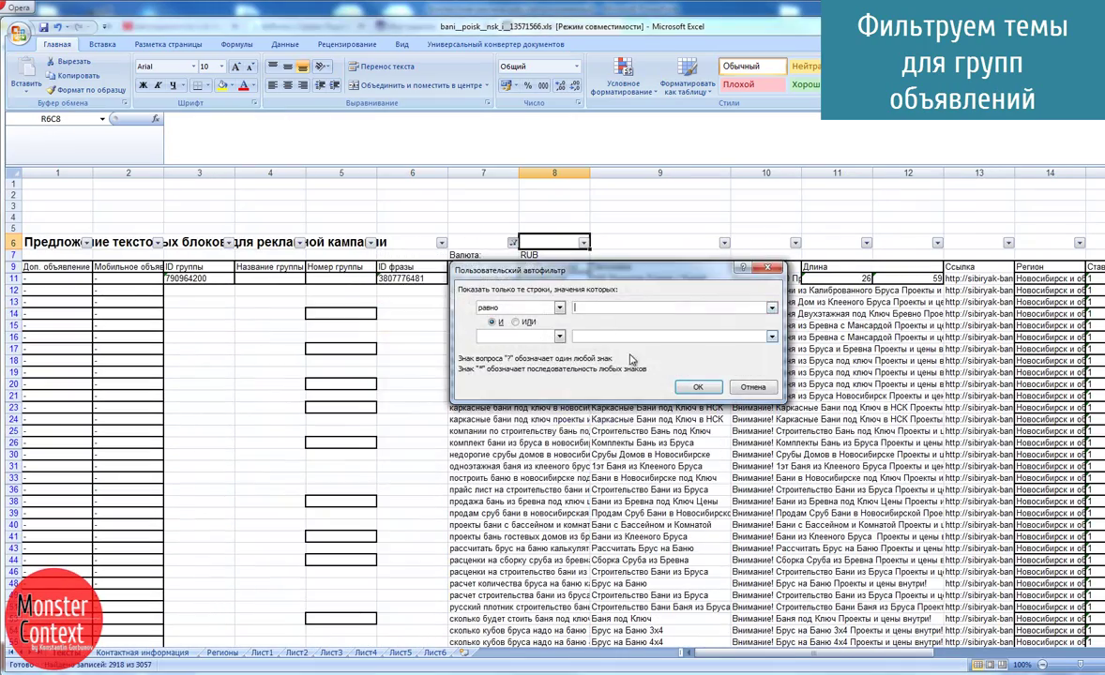
key("Return")
scroll(498, 308, "down", 10)
scroll(466, 387, "down", 10)
scroll(439, 375, "up", 10)
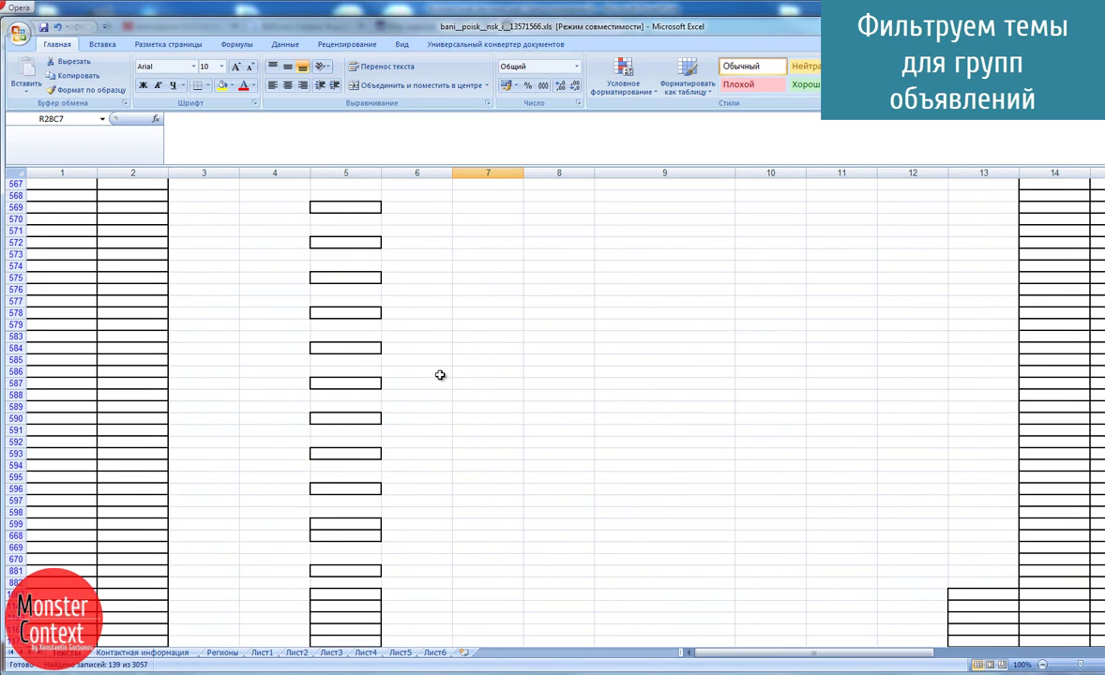
scroll(439, 376, "up", 10)
Step: Select all the filtered rows and clear their contents
left_click(11, 279)
scroll(43, 436, "down", 20)
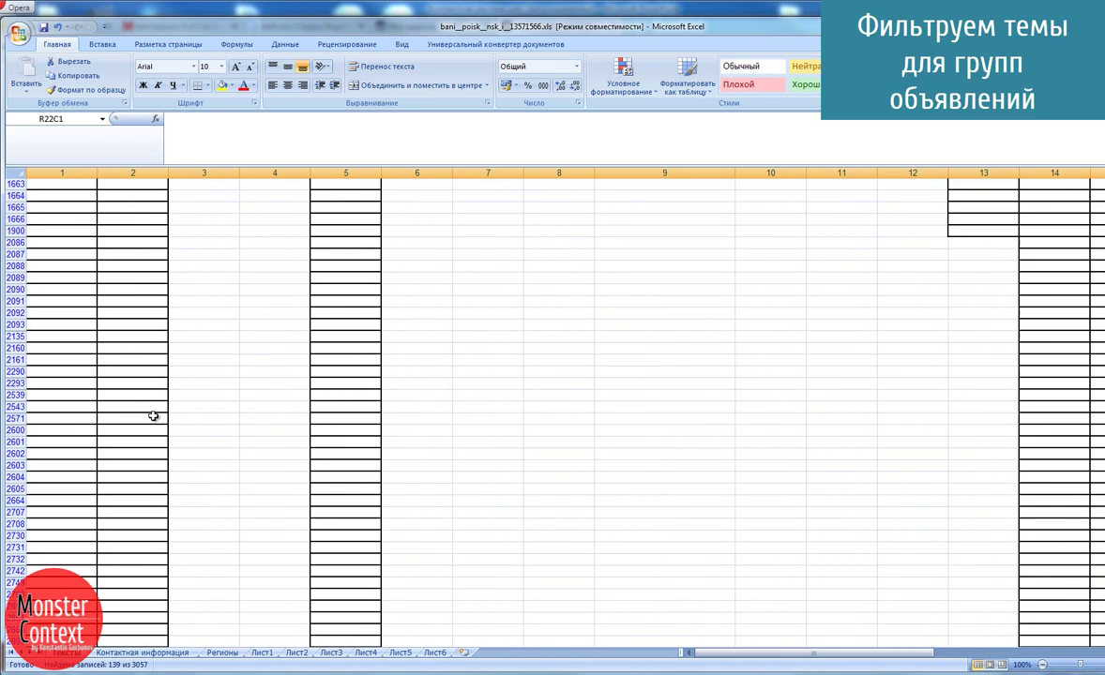
left_click(21, 477, "shift")
right_click(21, 476)
left_click(67, 574)
Step: Clear column 7's filter and fill every headline with 'Бани под ключ в Новосибирске'
left_click(512, 241)
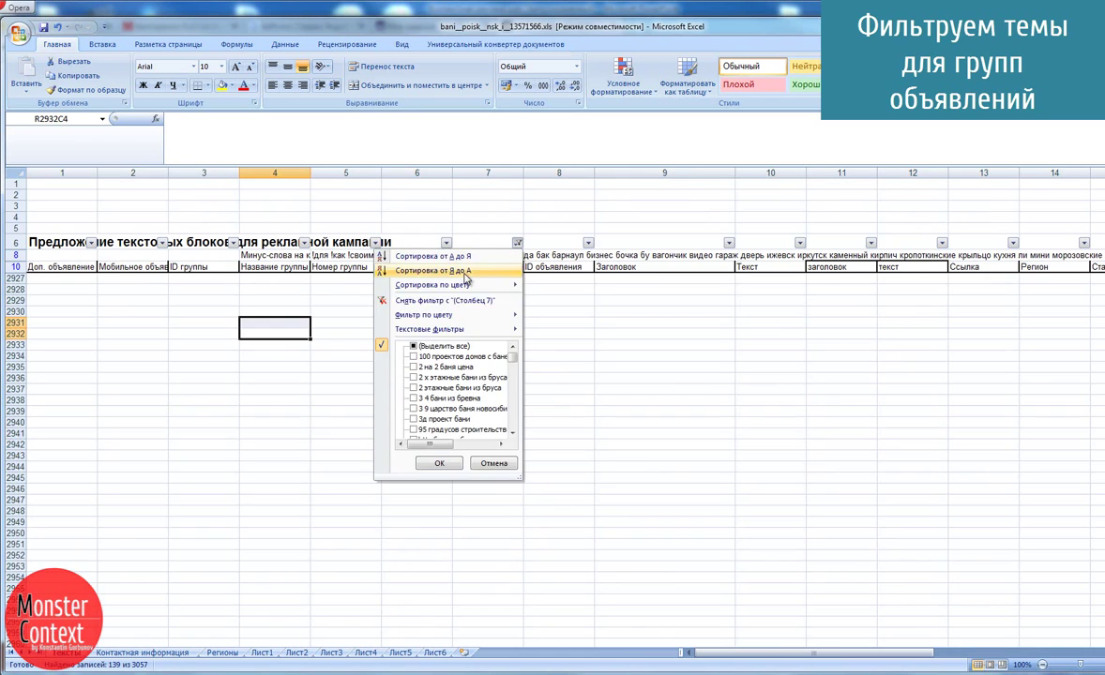
left_click(444, 306)
scroll(508, 333, "up", 11)
left_click(610, 301)
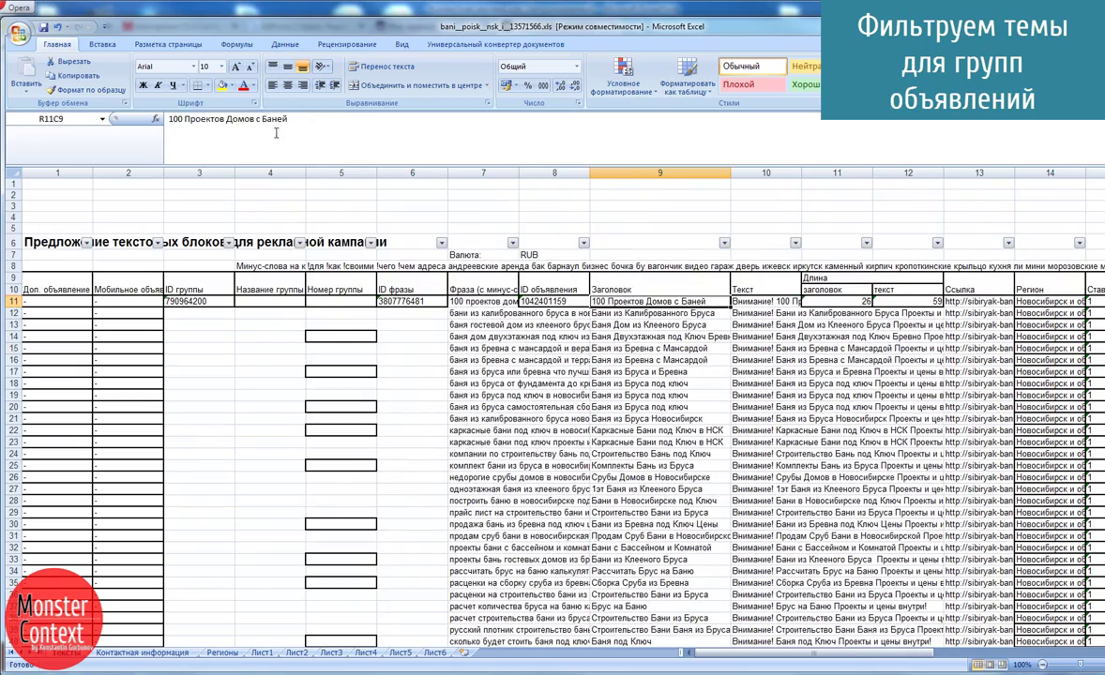
type("Бани под ключ в Новосибирске")
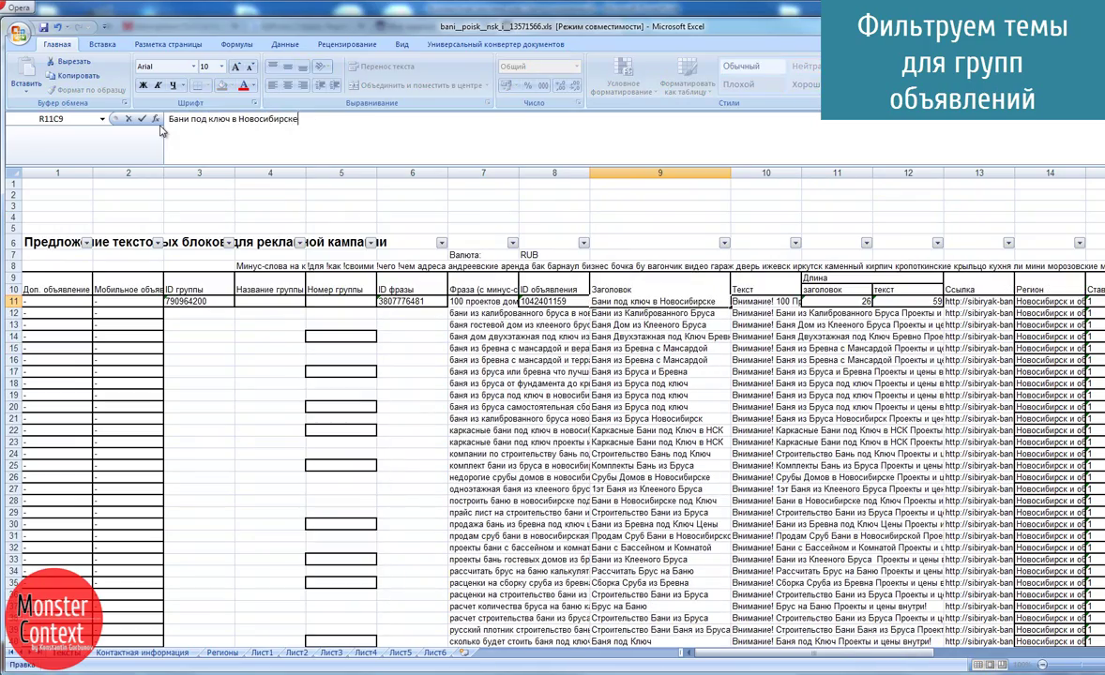
key("Return")
left_click(660, 301)
double_click(730, 307)
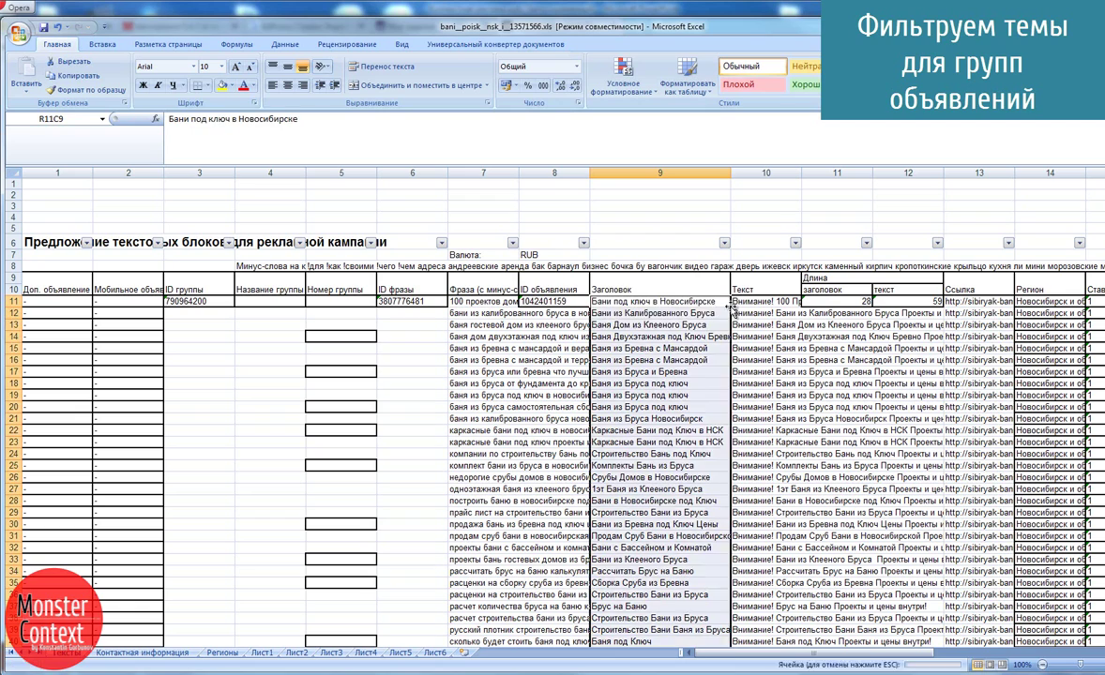
Step: Delete the old wording from row 11's ad text
key("Right")
left_click_drag(222, 120, 311, 120)
key("Delete")
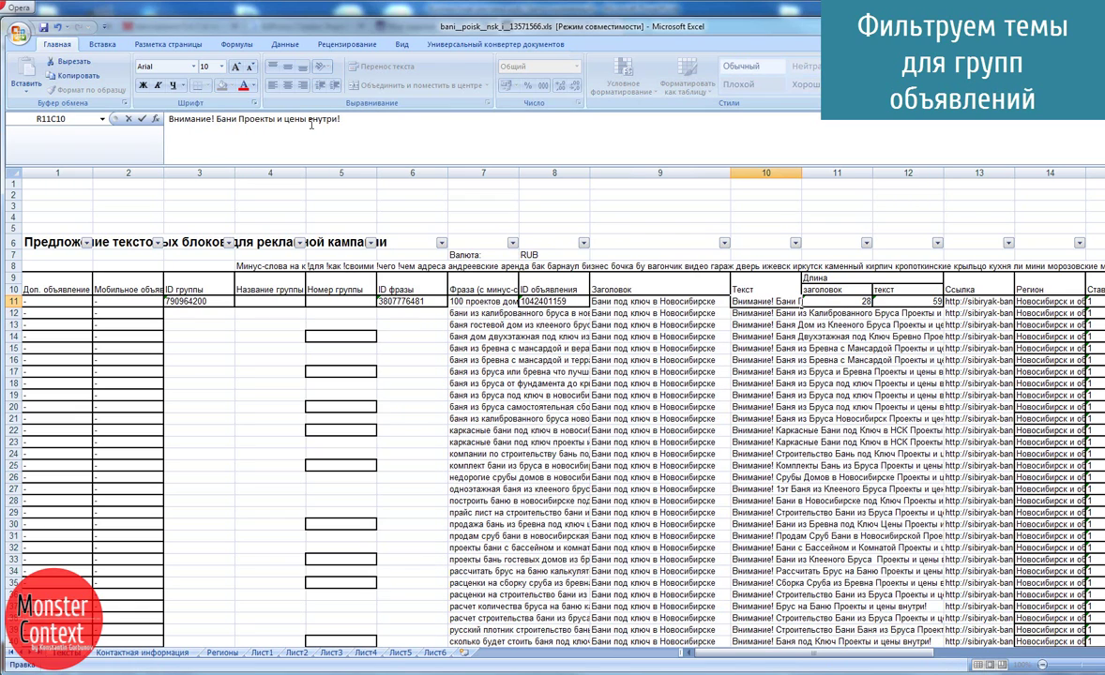
Step: Fill 'Внимание! Бани под ключ! Проекты и цены внутри!' down the ad text column
key("Return")
left_click(765, 302)
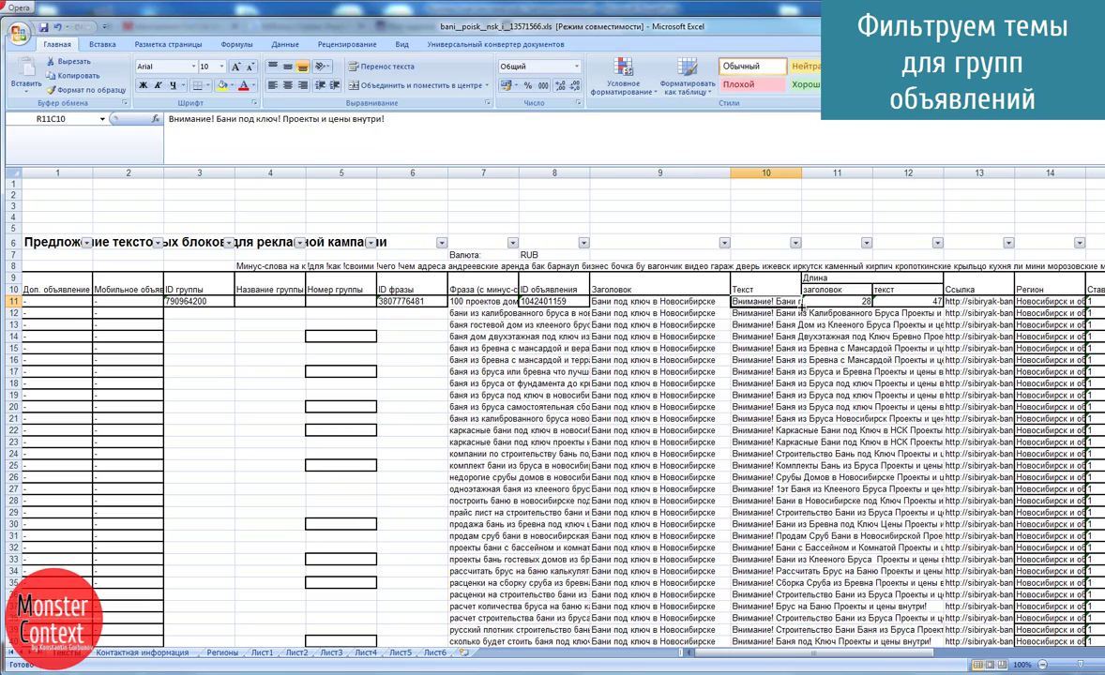
double_click(801, 307)
Step: Number groups in column 5: 1 for the first block, then =R[-70]C+1 filled down
left_click(344, 301)
type("1")
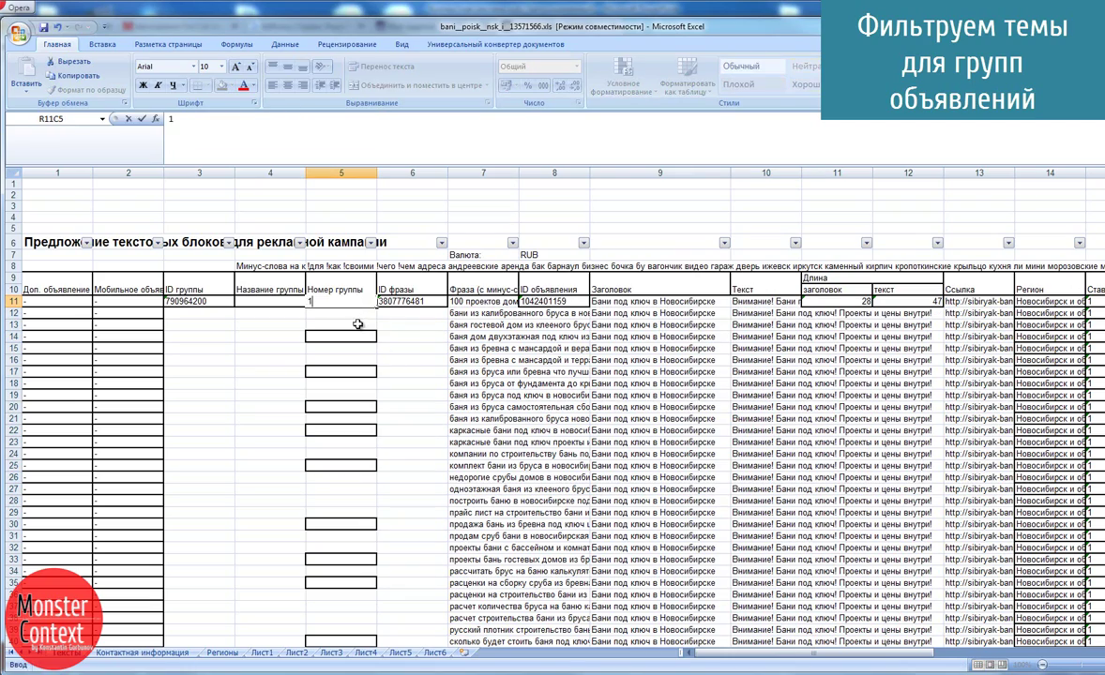
key("ctrl+Return")
mouse_move(376, 307)
left_mouse_down()
mouse_move(365, 163)
mouse_move(388, 387)
left_mouse_up()
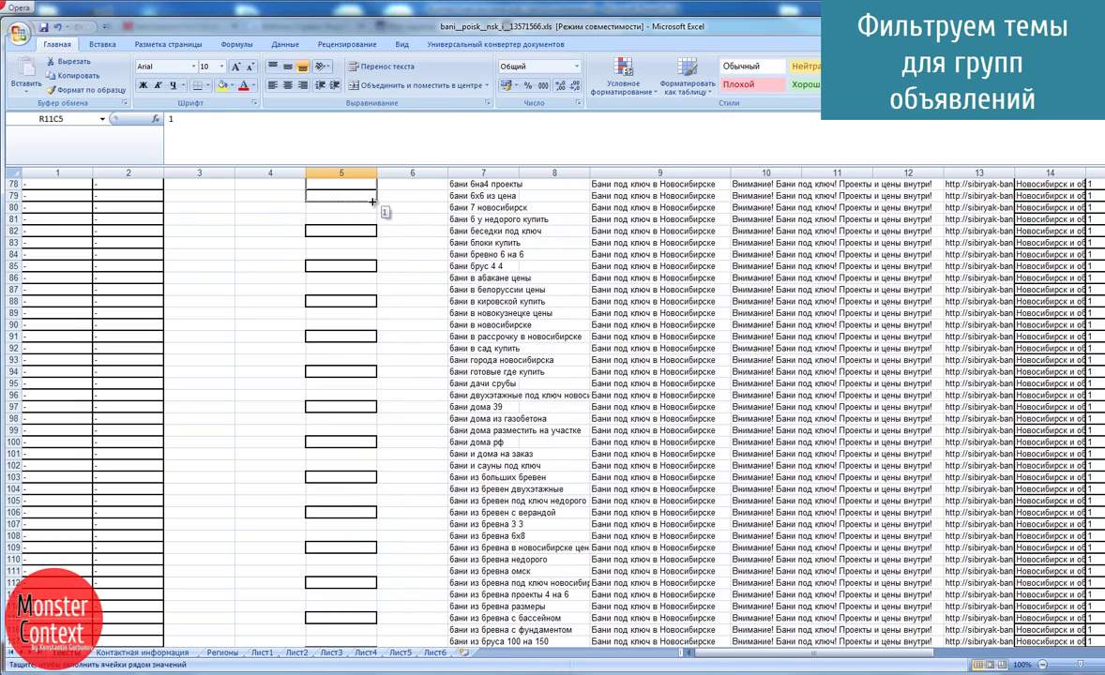
left_click_drag(372, 201, 328, 217)
type("=")
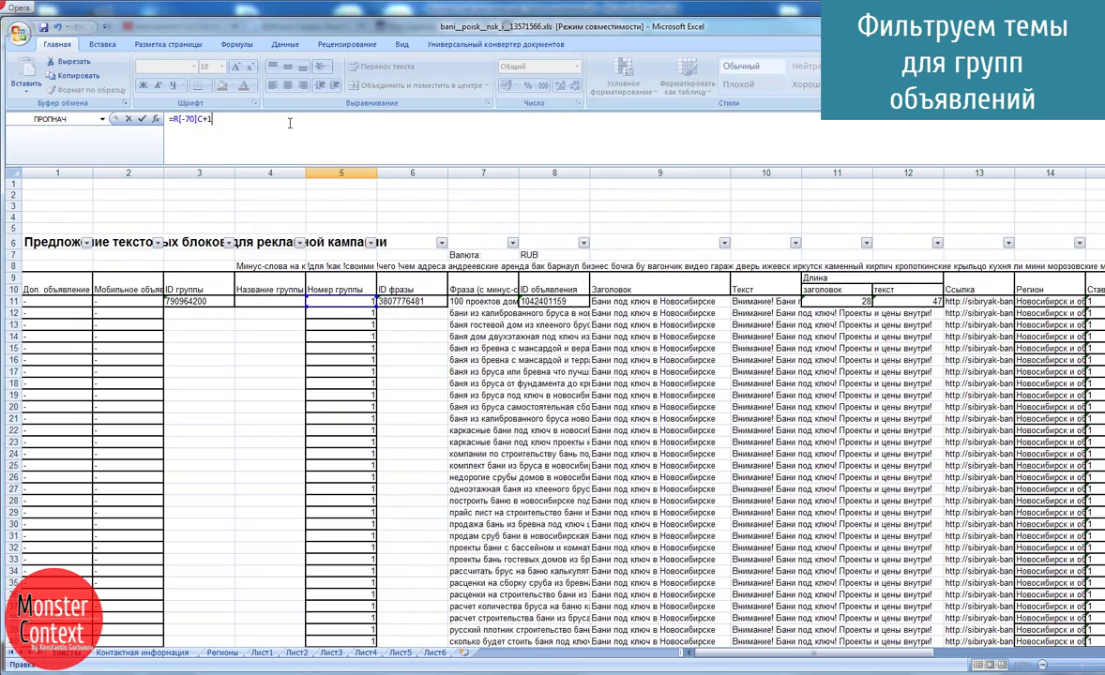
key("Return")
mouse_move(382, 489)
left_mouse_down()
mouse_move(382, 648)
mouse_move(382, 631)
left_mouse_up()
left_click(411, 582)
Step: Review the column 13 links and their keyword UTM tags, leaving them unchanged
left_click(957, 349)
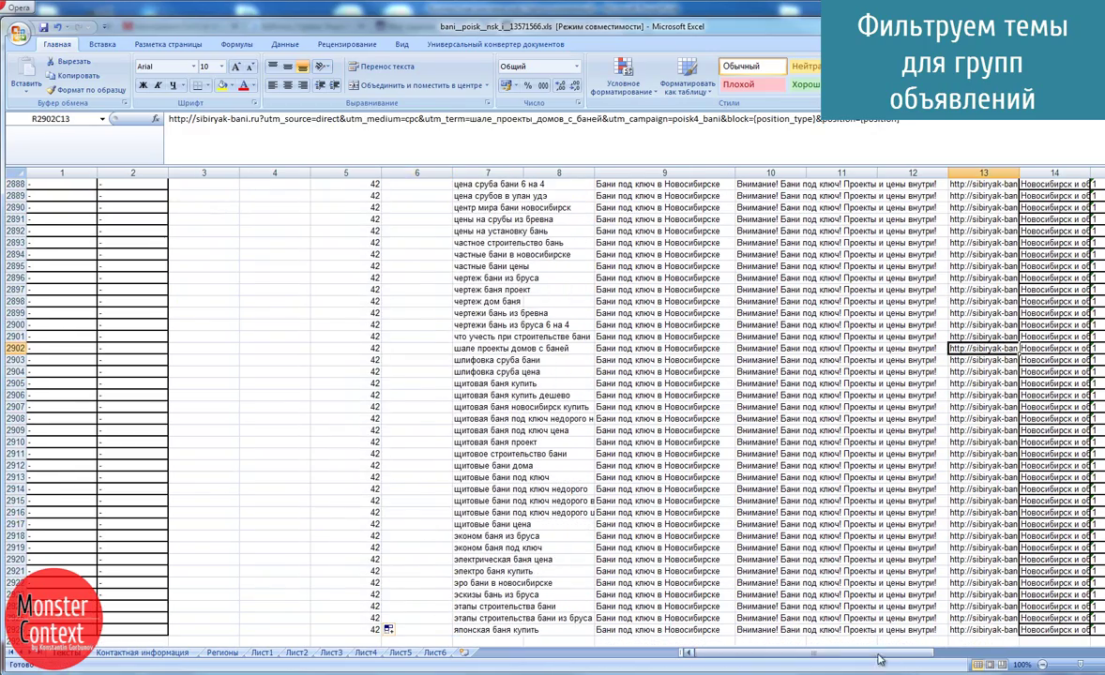
scroll(664, 456, "right", 3)
key("ctrl+Down")
key("ctrl+Up")
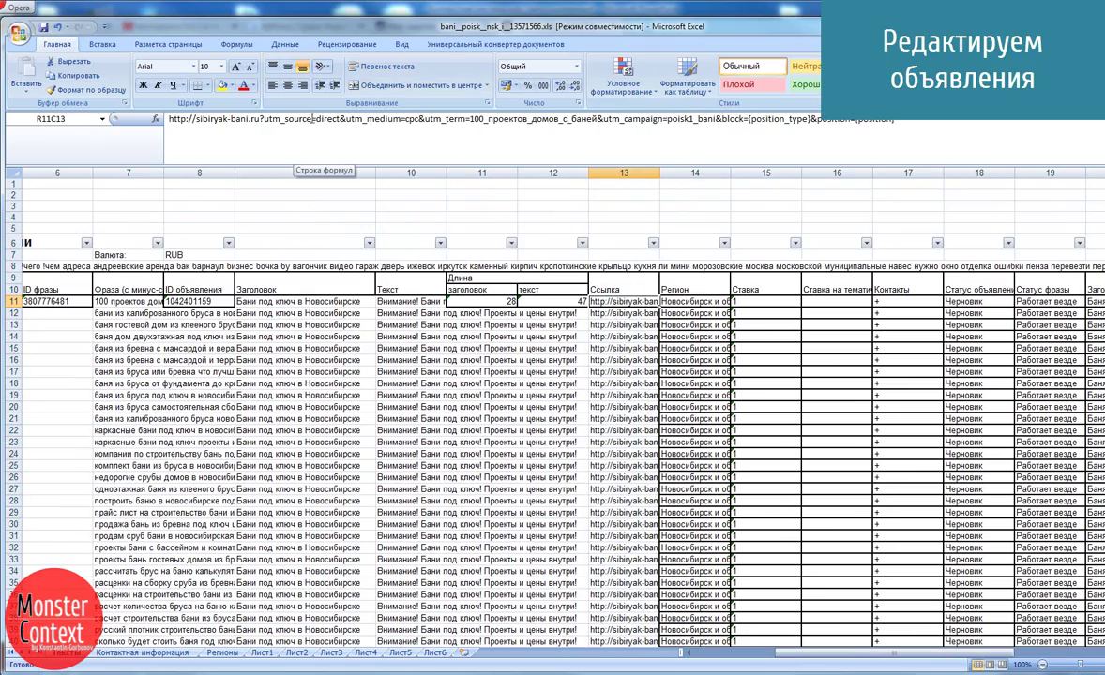
left_click_drag(582, 122, 596, 119)
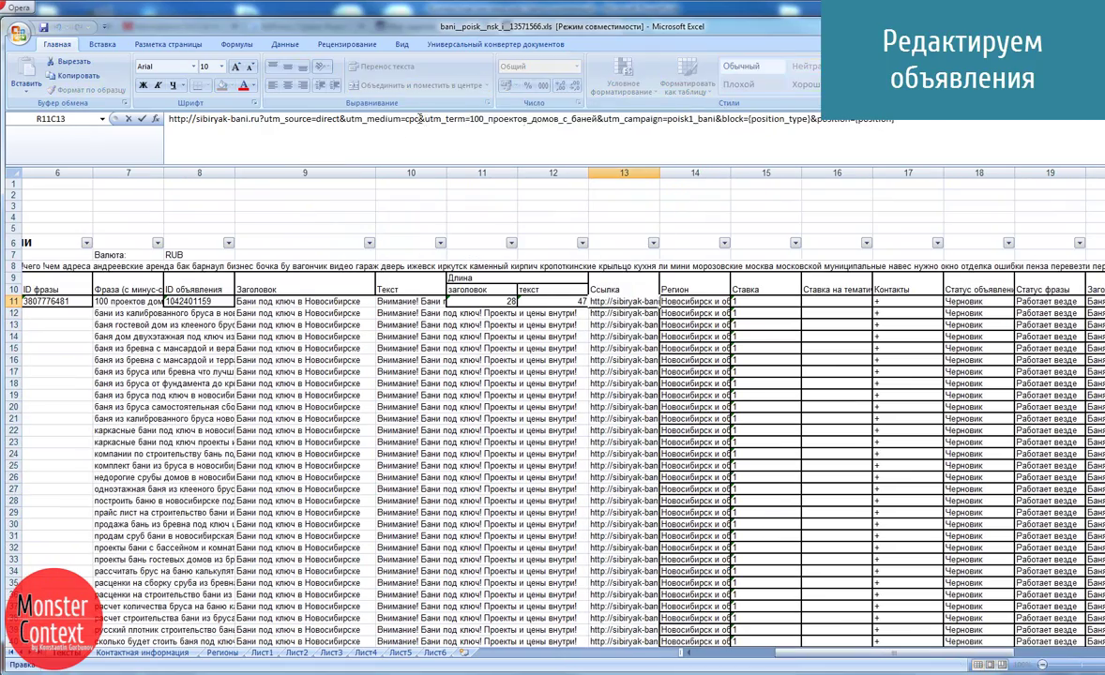
key("Escape")
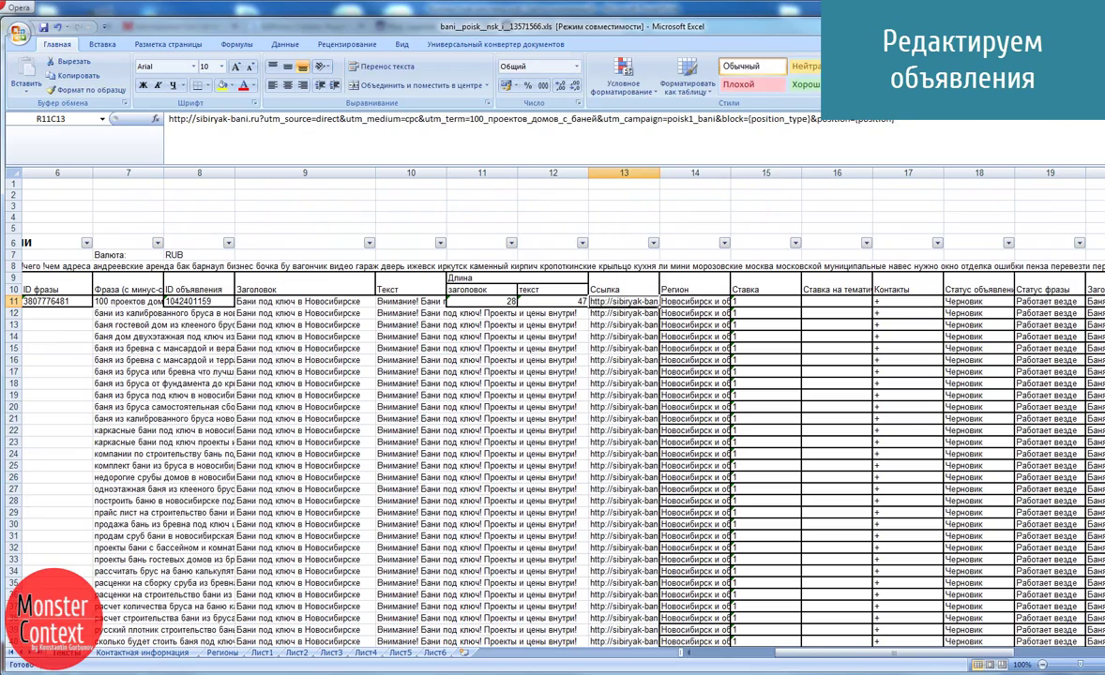
Step: Generate Яндекс.Директ (РСЯ) UTM tags on adpump.ru and paste them into the first link
key("alt+Tab")
key("ctrl+t")
type("adpump.ru")
key("Return")
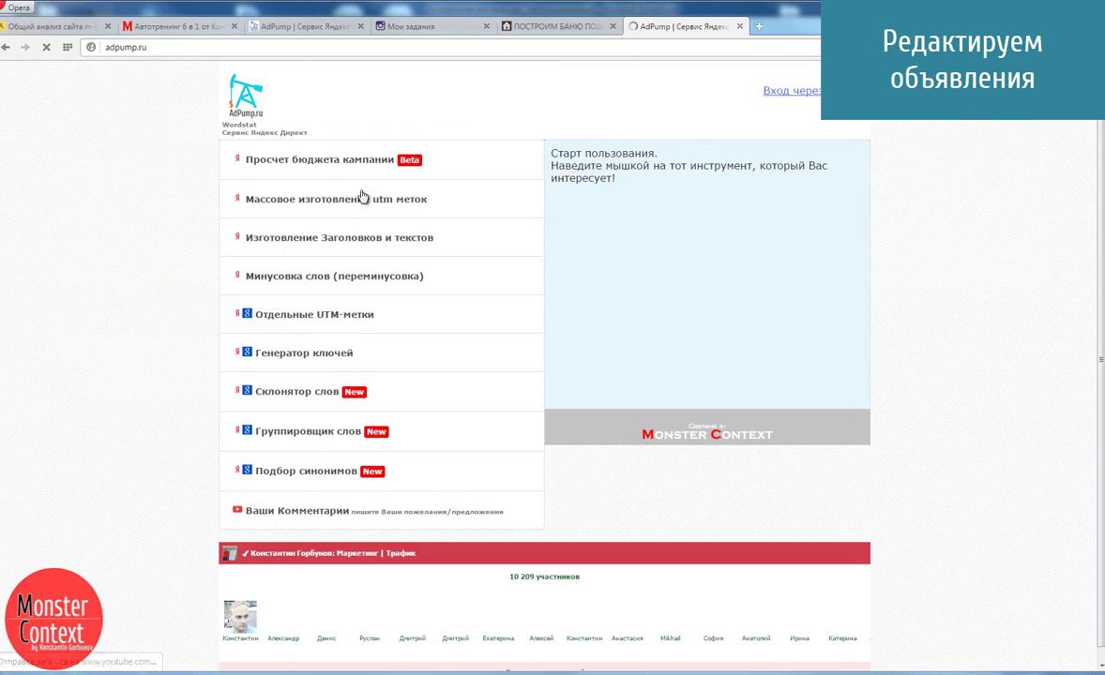
left_click(328, 315)
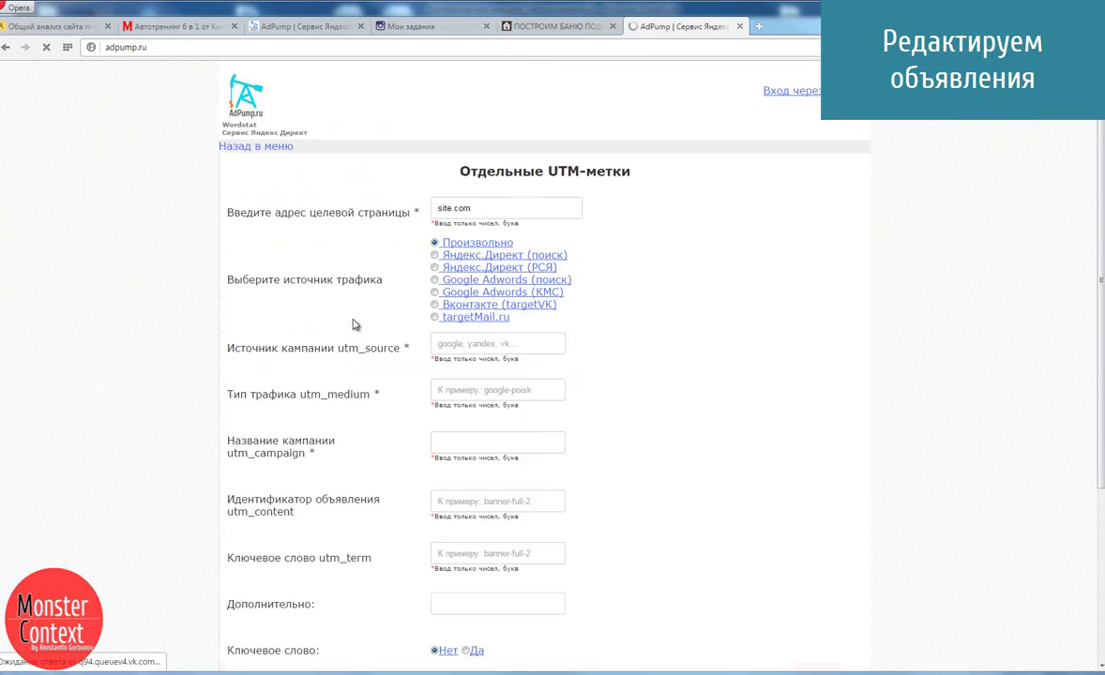
left_click(476, 273)
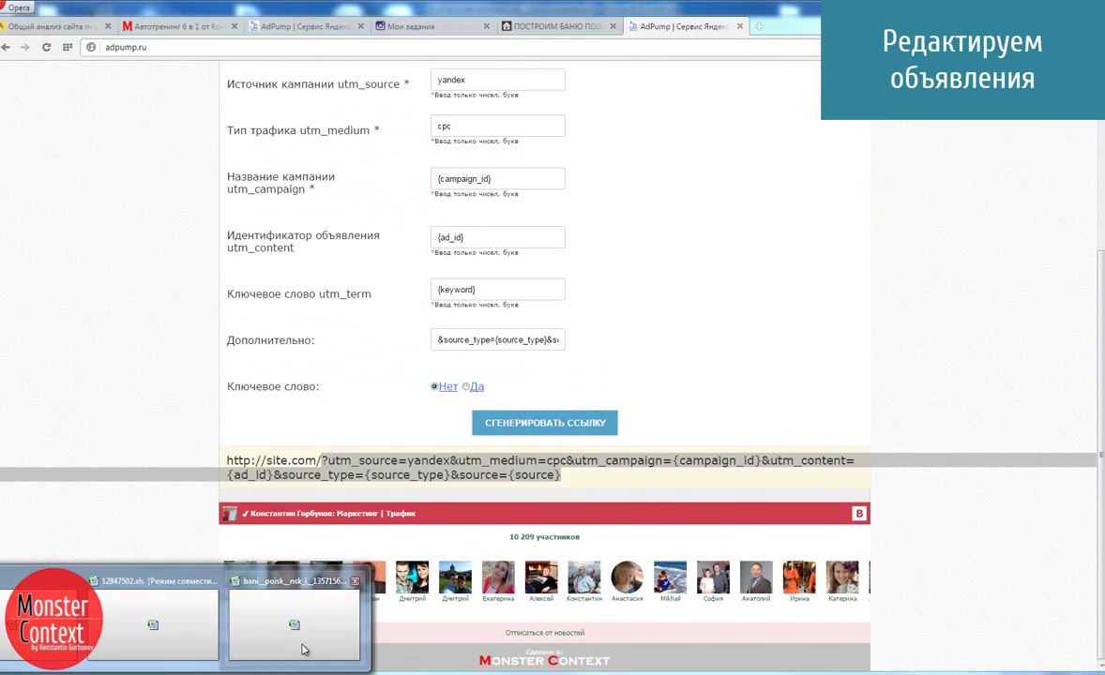
left_click(296, 638)
type("?utm_source=yandex&utm_medium=cpc&utm_campaign={campaign_id}&utm_content={ad_id}&source_type={source_type}&source={source}")
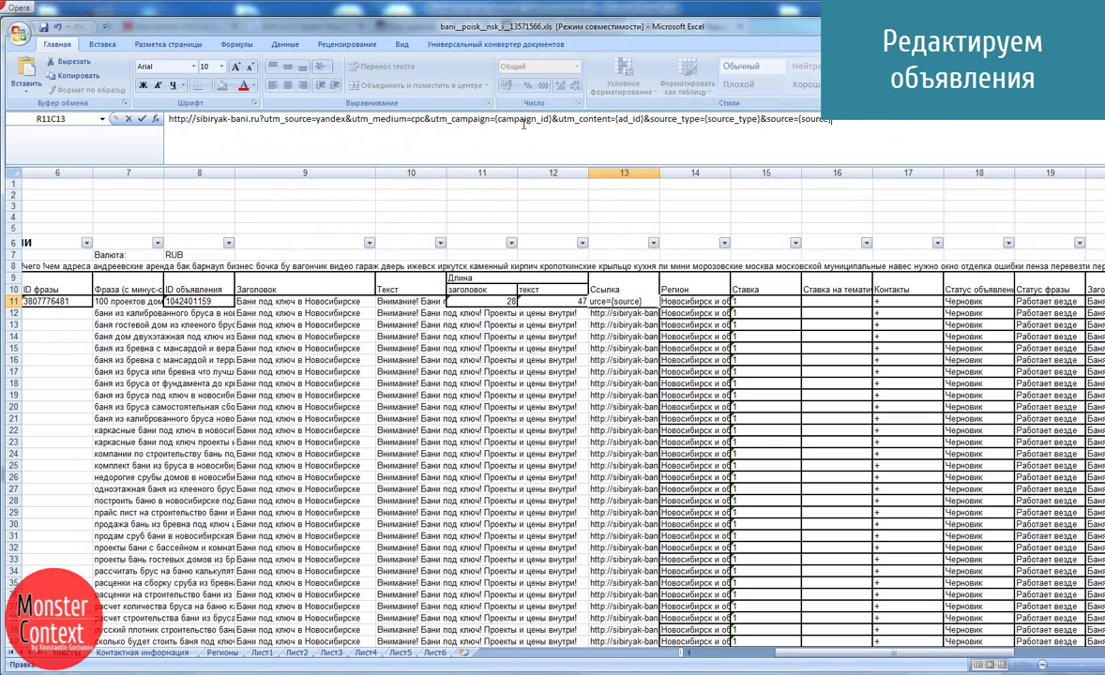
Step: Commit the UTM-tagged main link and fill it down the whole column
key("Return")
left_click(624, 301)
double_click(659, 305)
left_click(541, 315)
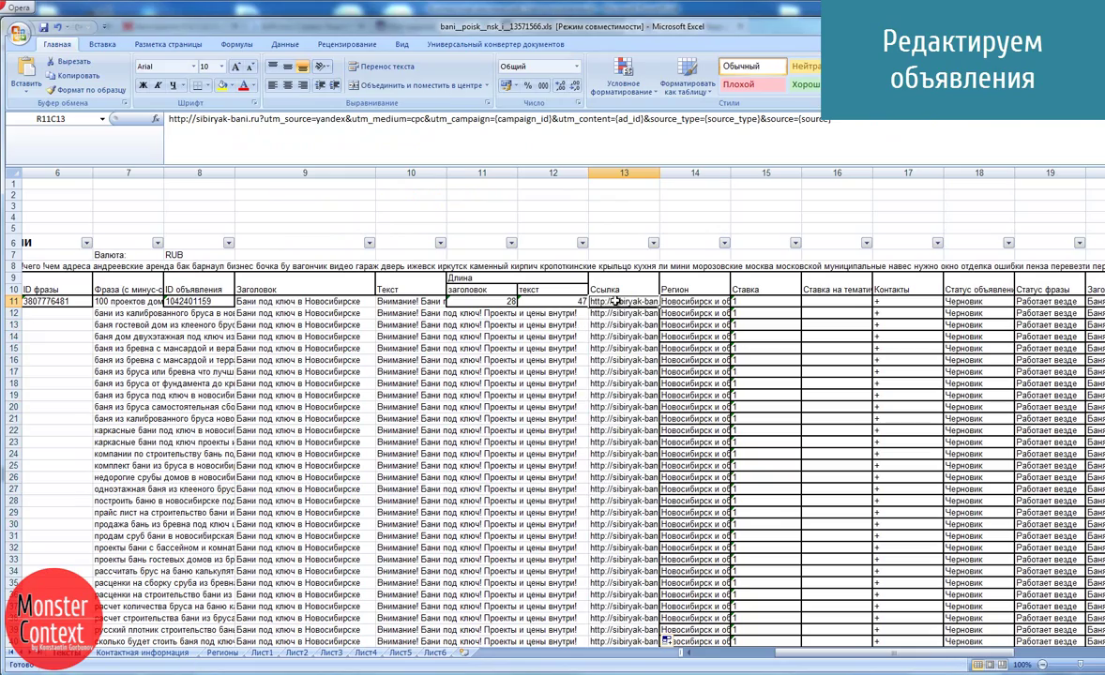
key("Right")
key("Right")
key("Right")
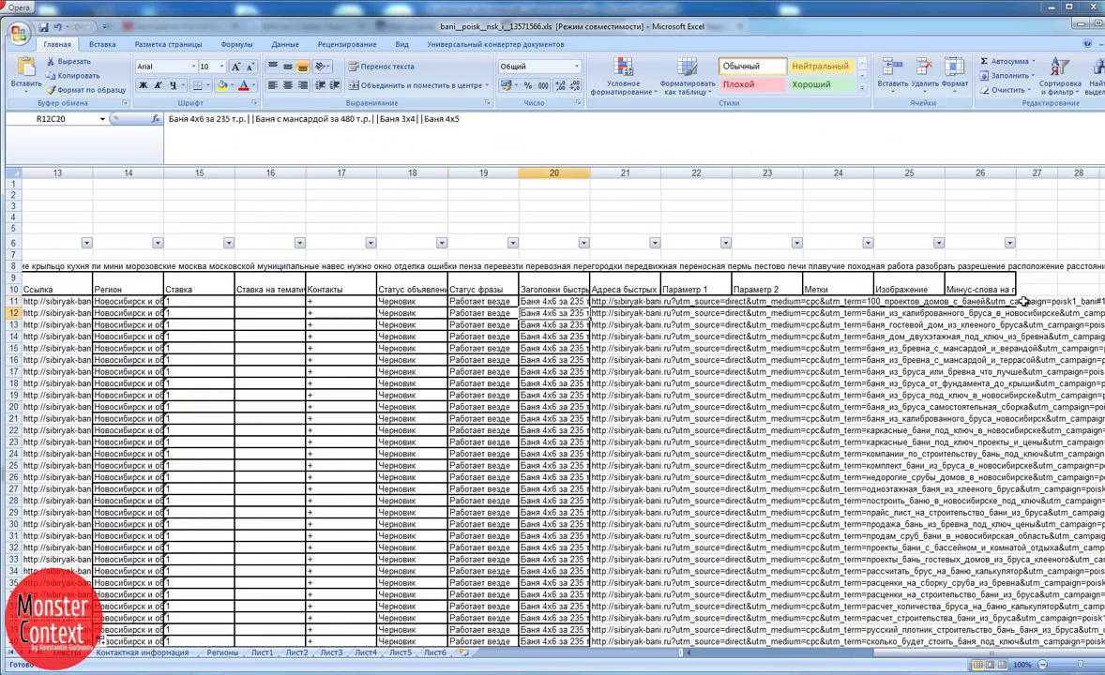
Step: Replace the quick-link URLs in column 21 with the yandex UTM parameter block
left_click(567, 301)
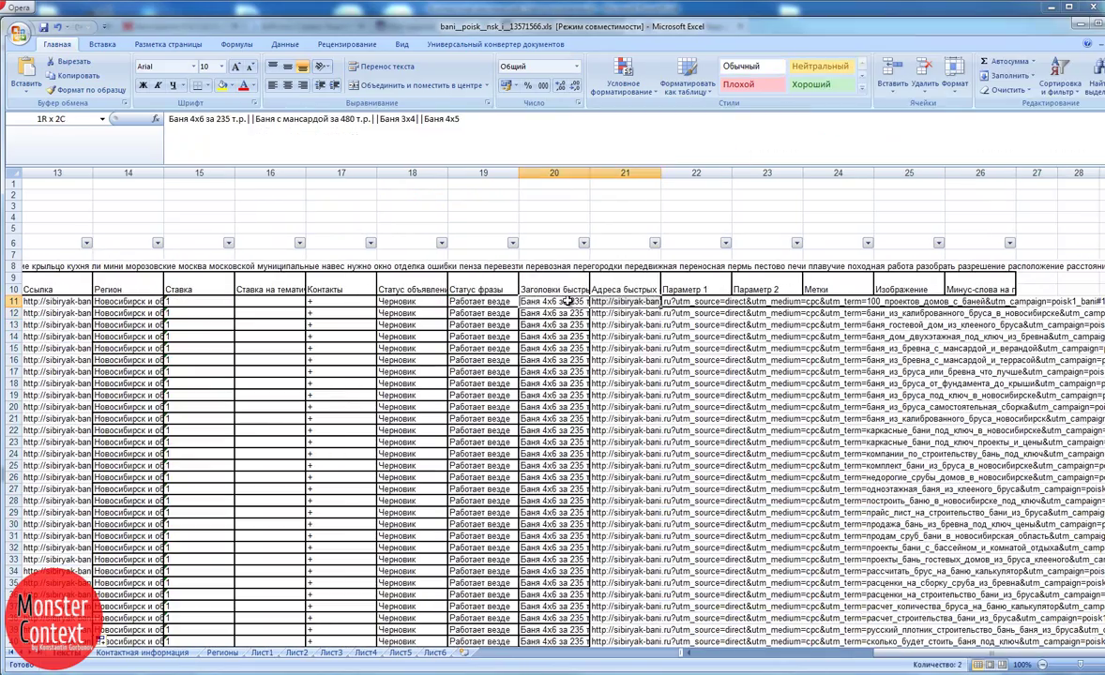
left_click(624, 301)
mouse_move(173, 108)
left_mouse_down()
mouse_move(713, 108)
mouse_move(167, 119)
left_mouse_up()
left_click(762, 120)
type("?utm_source=yandex&utm_medium=cpc&utm_campaign={campaign_id}&utm_content={ad_id}&source_type={source_type}&source={source}")
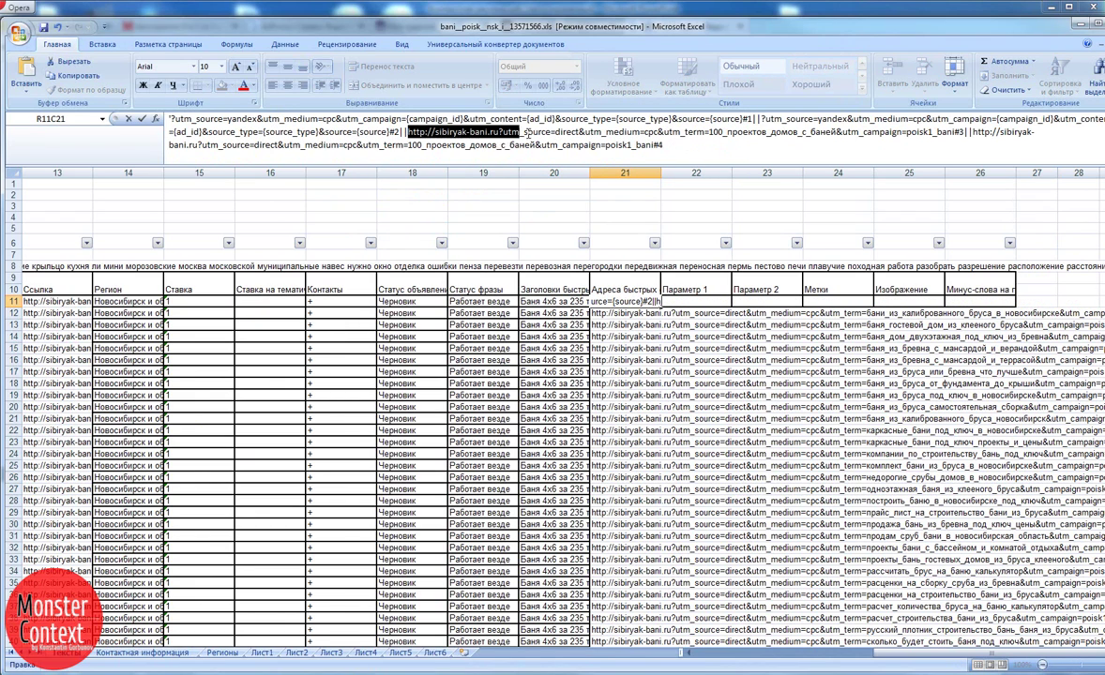
mouse_move(525, 134)
left_mouse_down()
mouse_move(870, 133)
mouse_move(605, 145)
left_mouse_up()
type("?utm_source=yandex&utm_medium=cpc&utm_campaign={campaign_id}&utm_content={ad_id}&source_type={source_type}&source={source}")
type("?utm_source=yandex&utm_medium=cpc&utm_campaign={campaign_id}&utm_content={ad_id}&source_type={source_type}&source={source}")
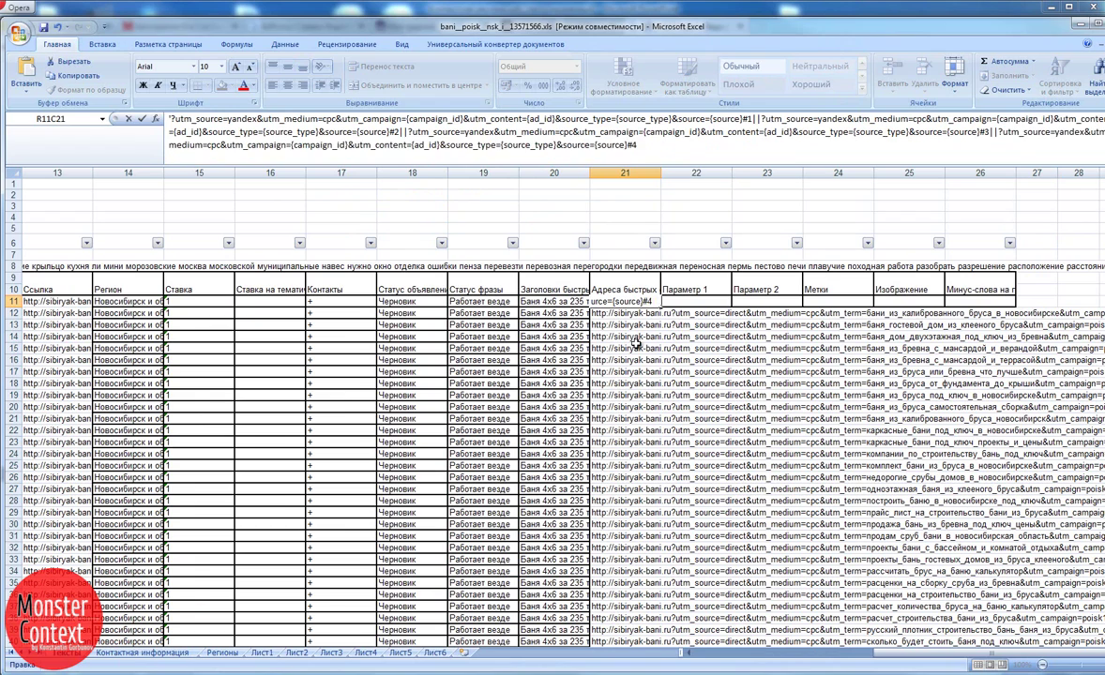
left_click(633, 301)
Step: Prefix each quick-link's parameters with the site domain and fill the cell down the column
left_click(80, 305)
left_click_drag(169, 119, 265, 119)
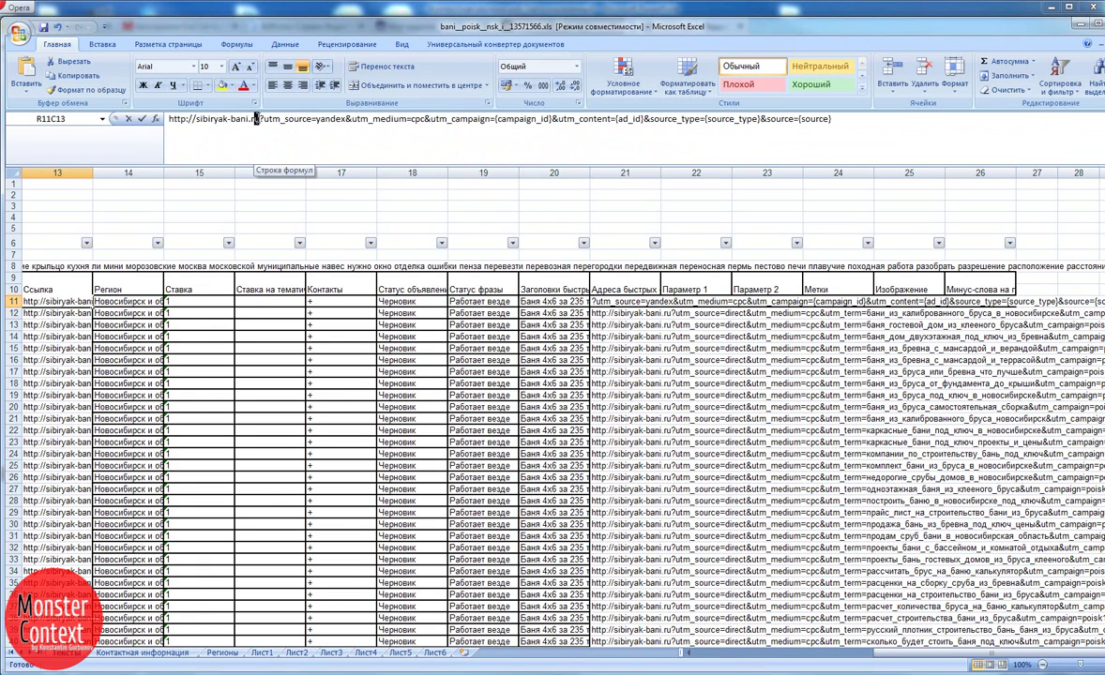
key("ctrl+c")
left_click(624, 302)
left_click(172, 119)
key("ctrl+v")
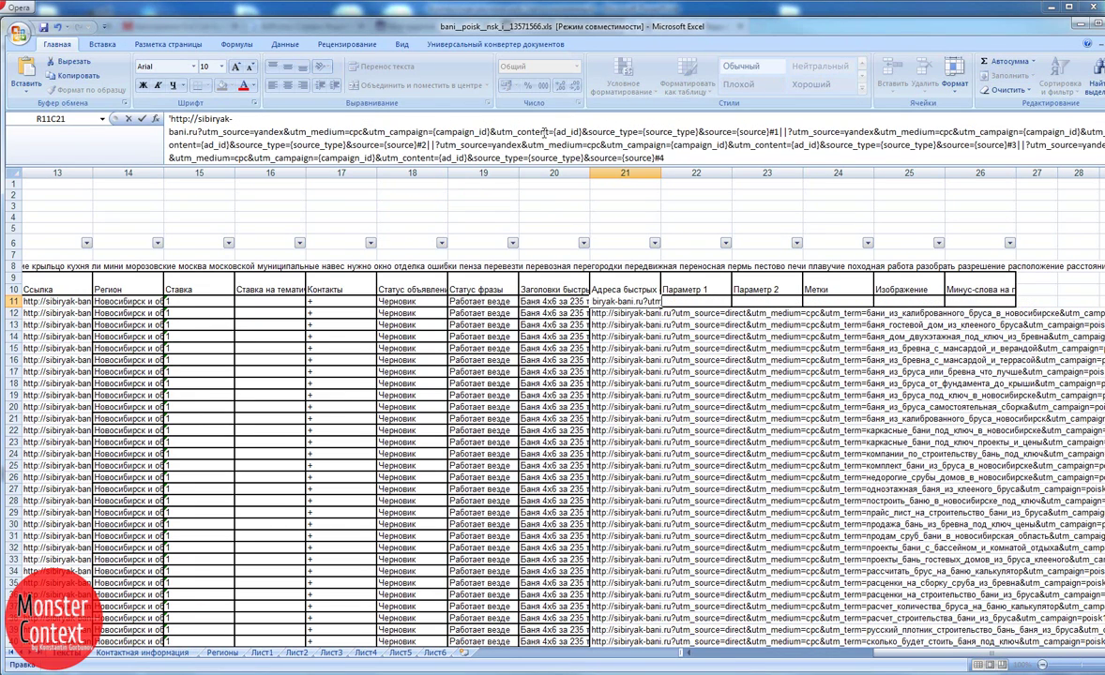
left_click(437, 144)
key("ctrl+v")
left_click(786, 146)
key("ctrl+v")
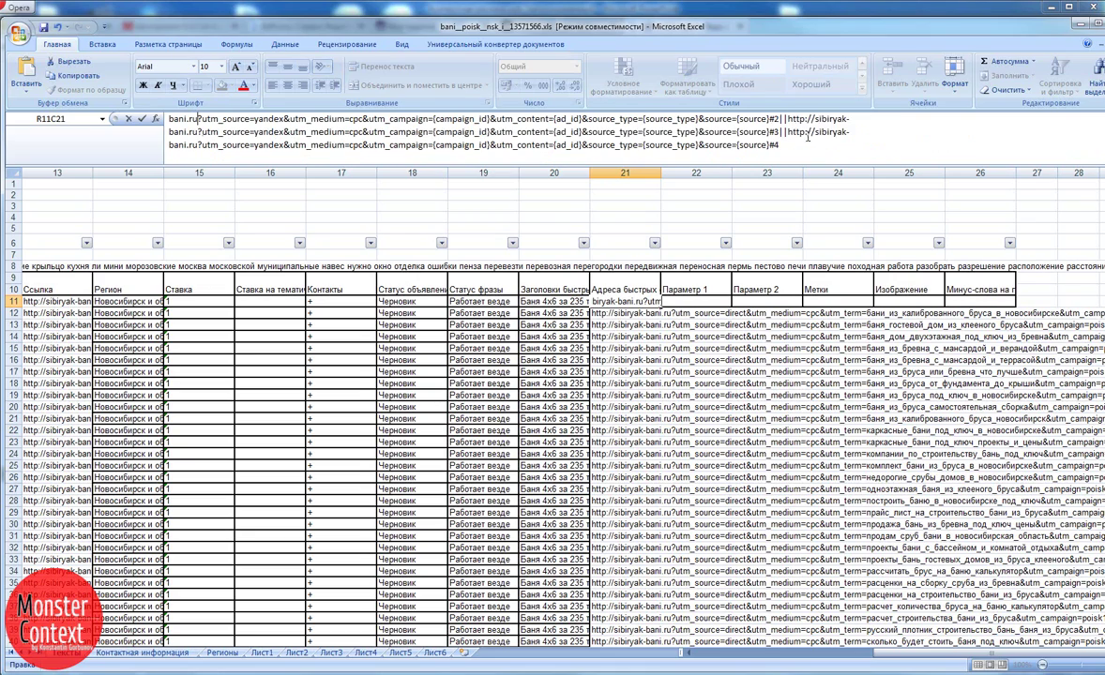
key("Return")
double_click(661, 307)
Step: Copy the entire campaign sheet for import
scroll(562, 423, "left", 10)
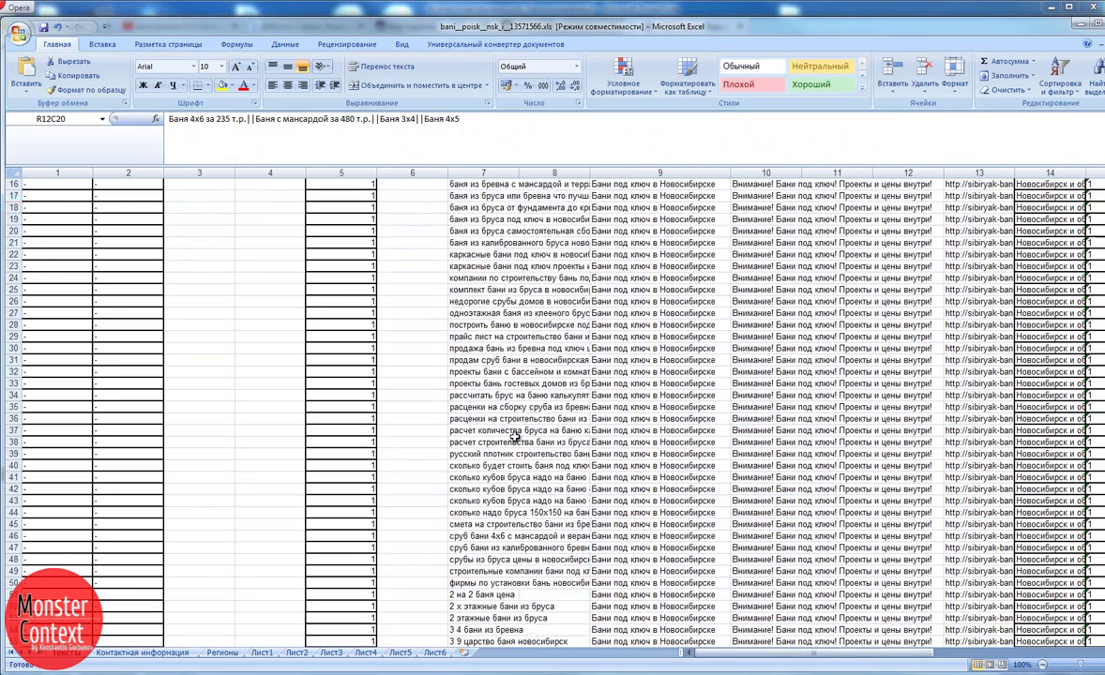
left_click(270, 336)
key("ctrl+a")
key("ctrl+c")
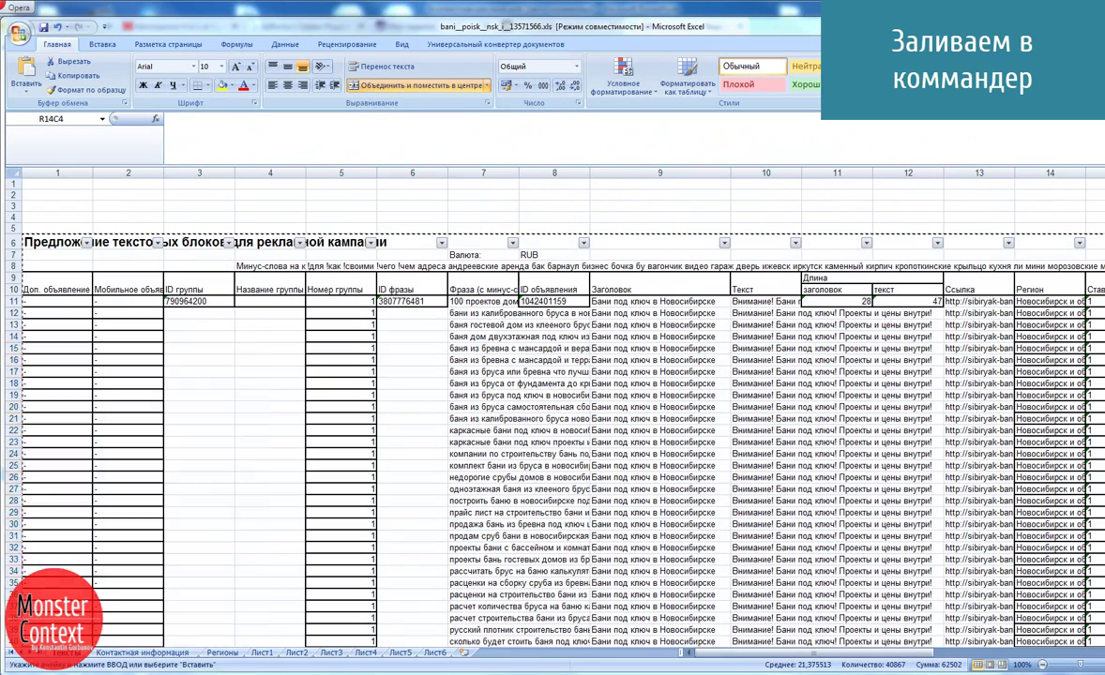
Step: Refresh Direct Commander's campaign list from the server
key("alt+Tab")
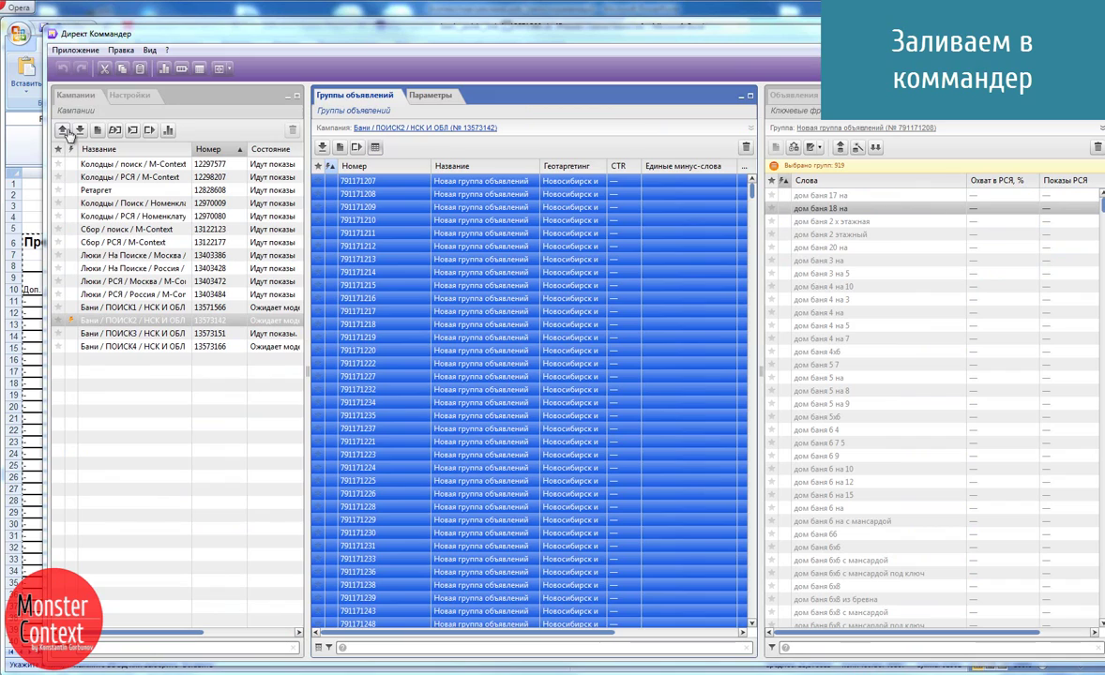
left_click(63, 131)
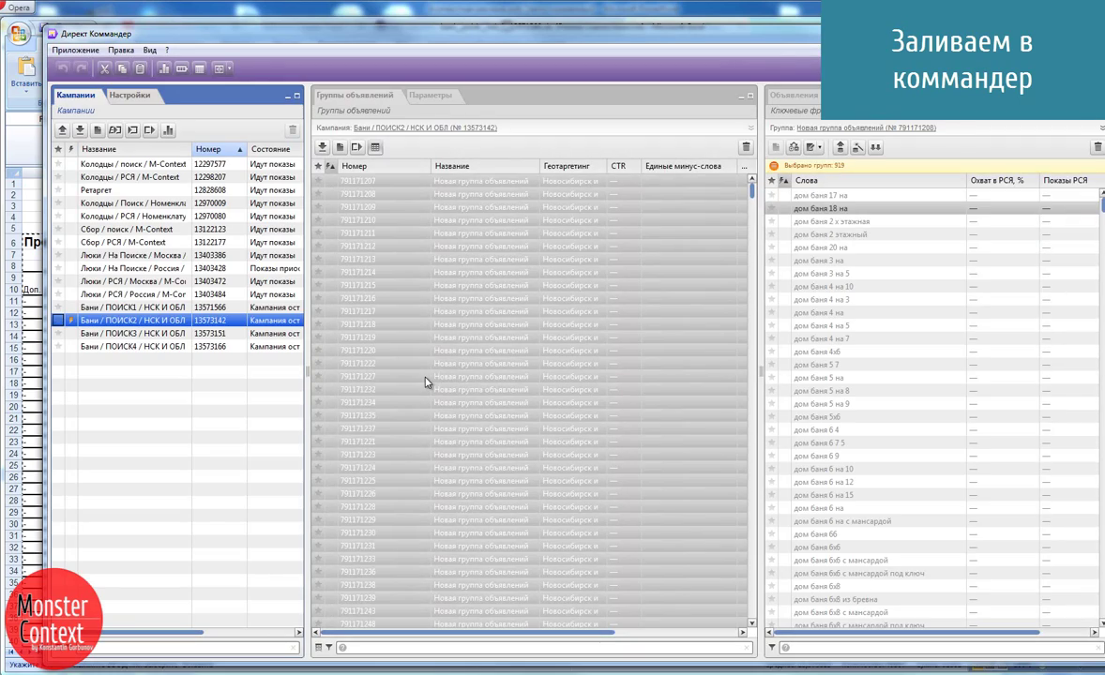
key("Up")
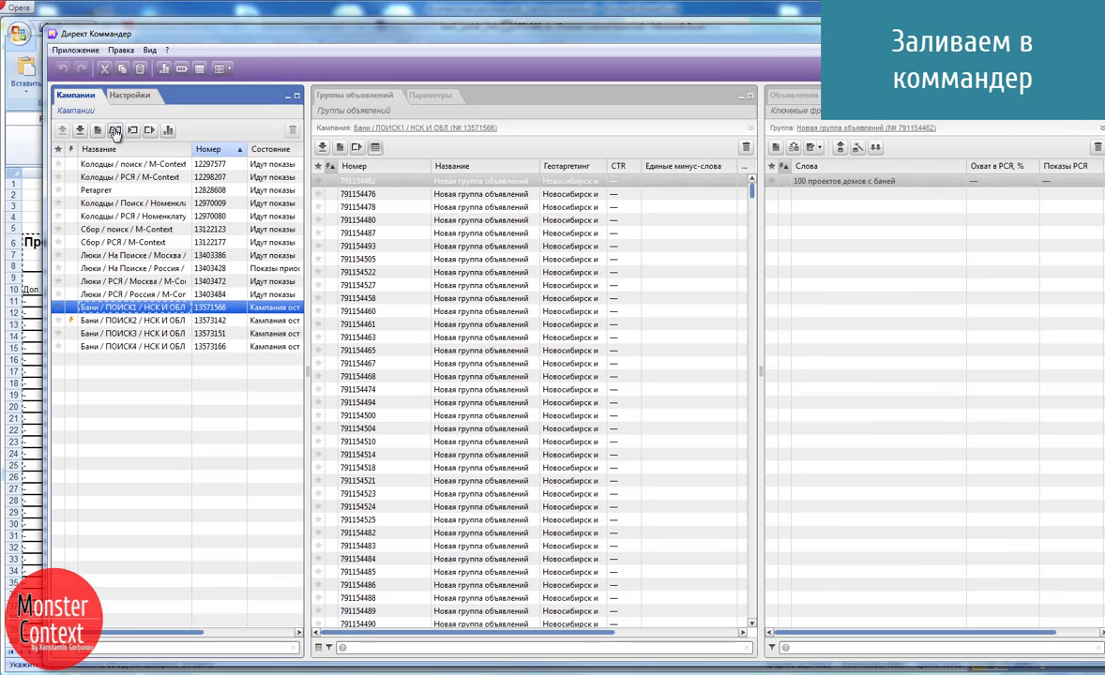
key("alt+Tab")
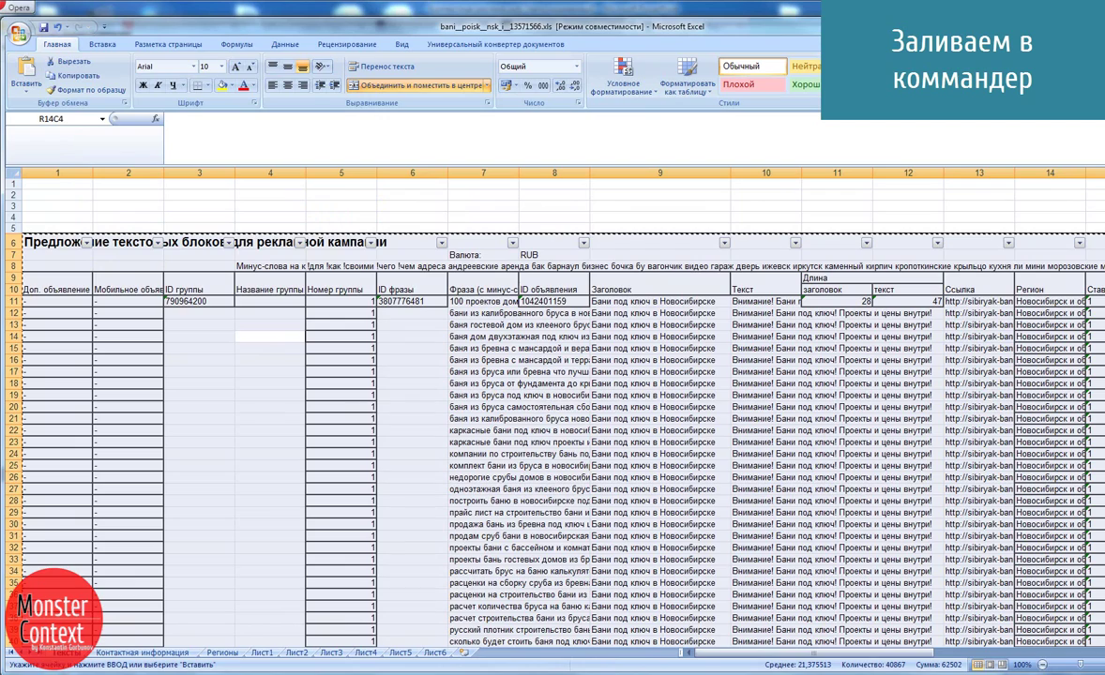
key("alt+Tab")
Step: Import the clipboard table as a new campaign named Бани / РСЯ / НСК И ОБЛ
left_click(134, 133)
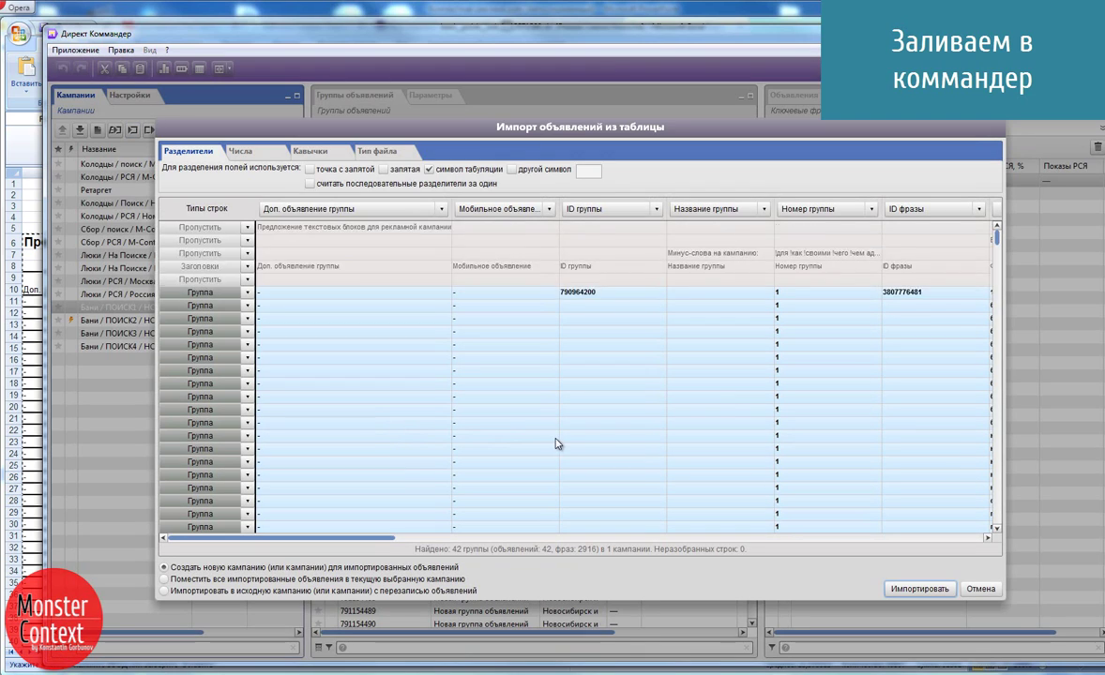
left_click(909, 589)
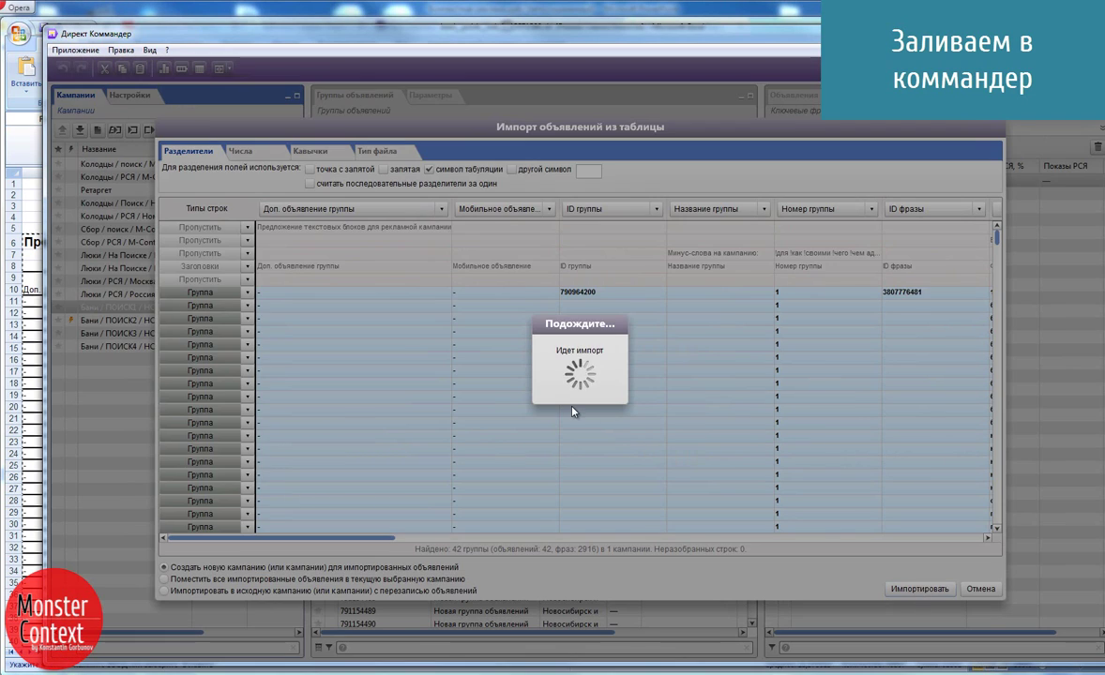
key("ctrl+v")
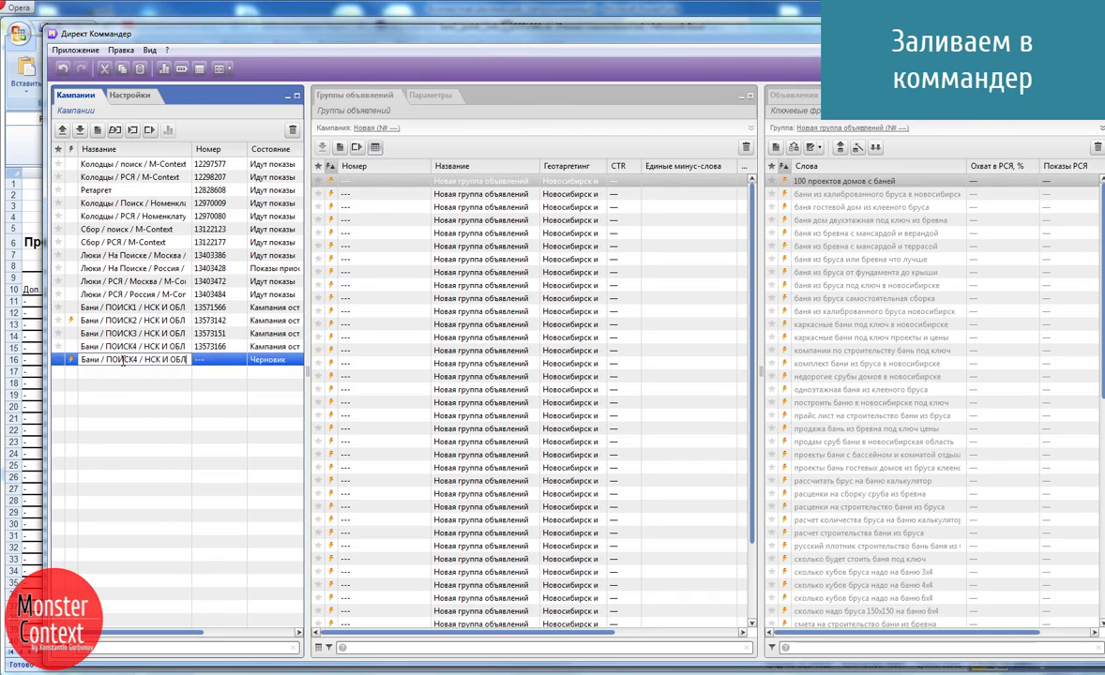
left_click(567, 270)
key("ctrl+a")
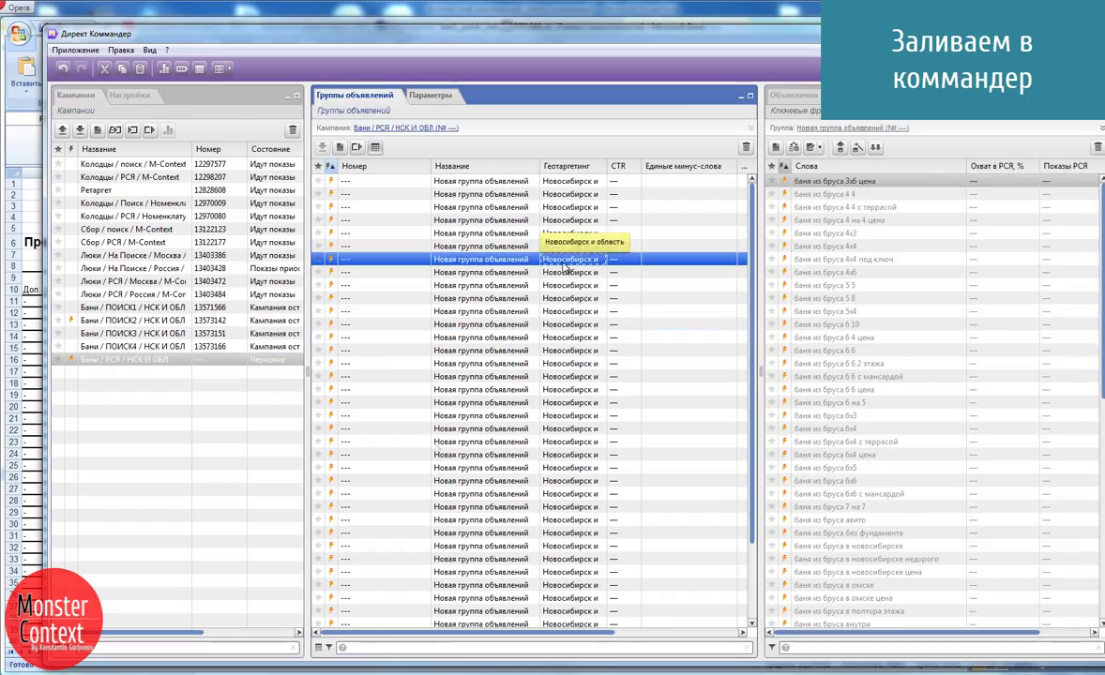
left_click(302, 624)
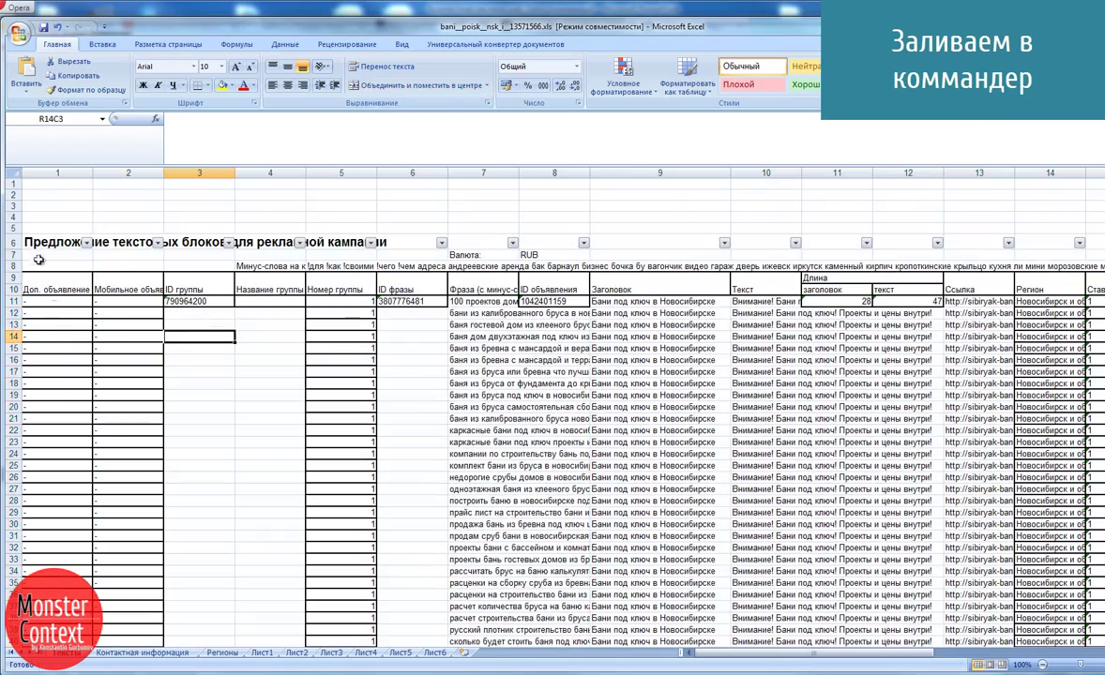
Step: Insert the copied campaign header rows at the top of Лист5, shifting rows down
left_click_drag(35, 243, 1030, 293)
key("ctrl+c")
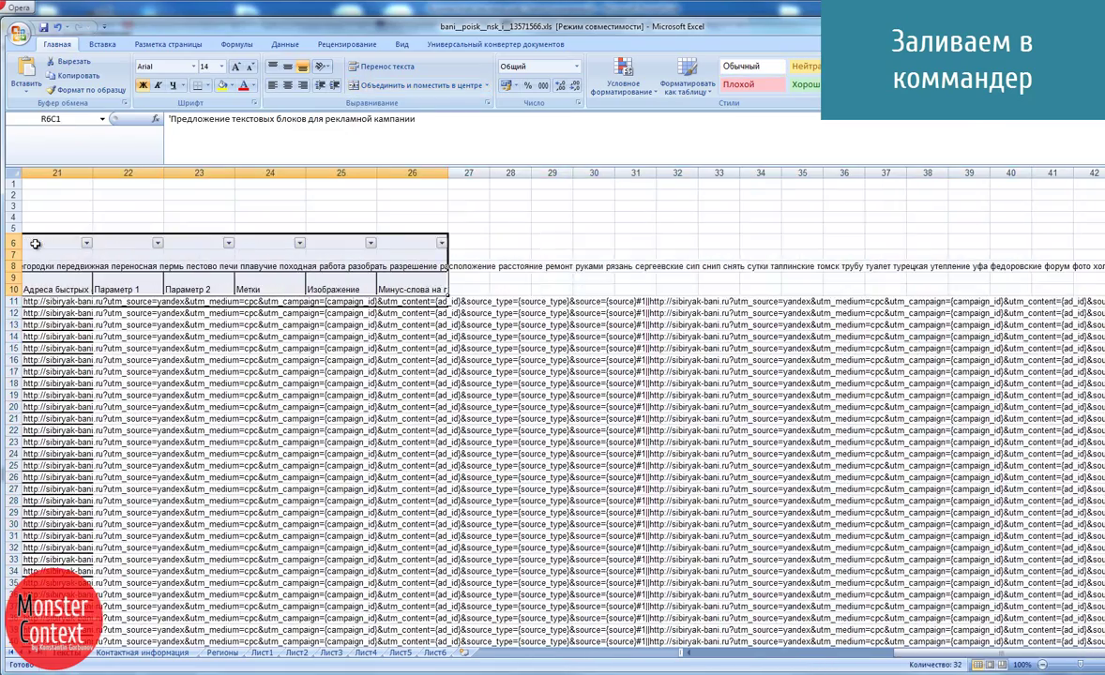
left_click(401, 653)
right_click(19, 184)
left_click(62, 251)
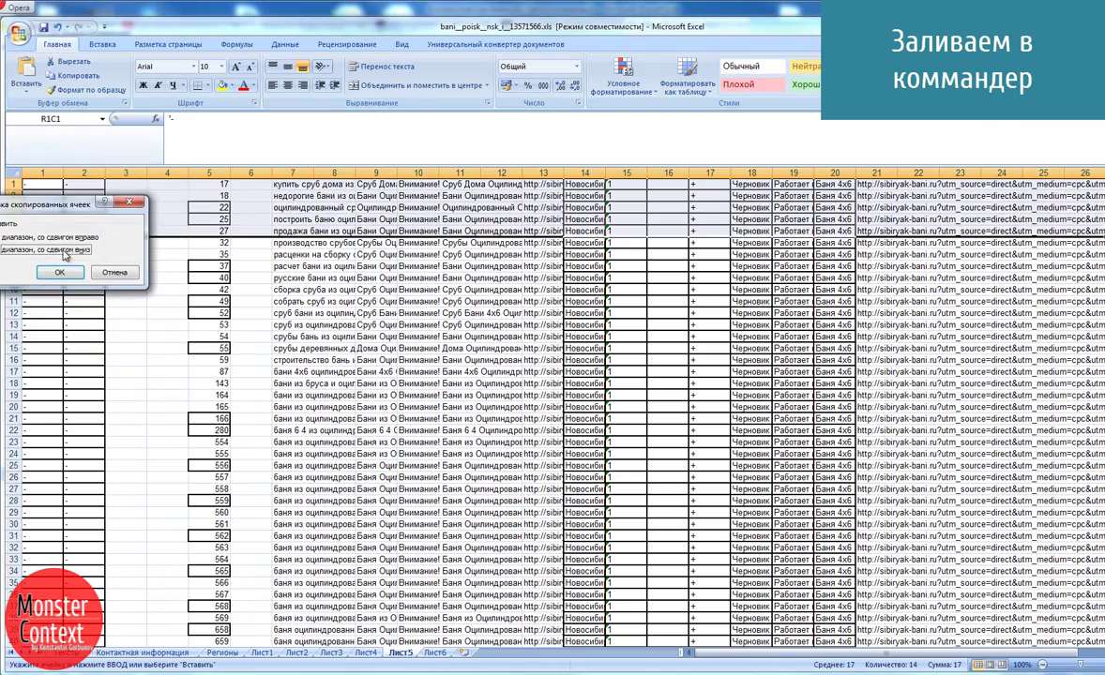
left_click(60, 250)
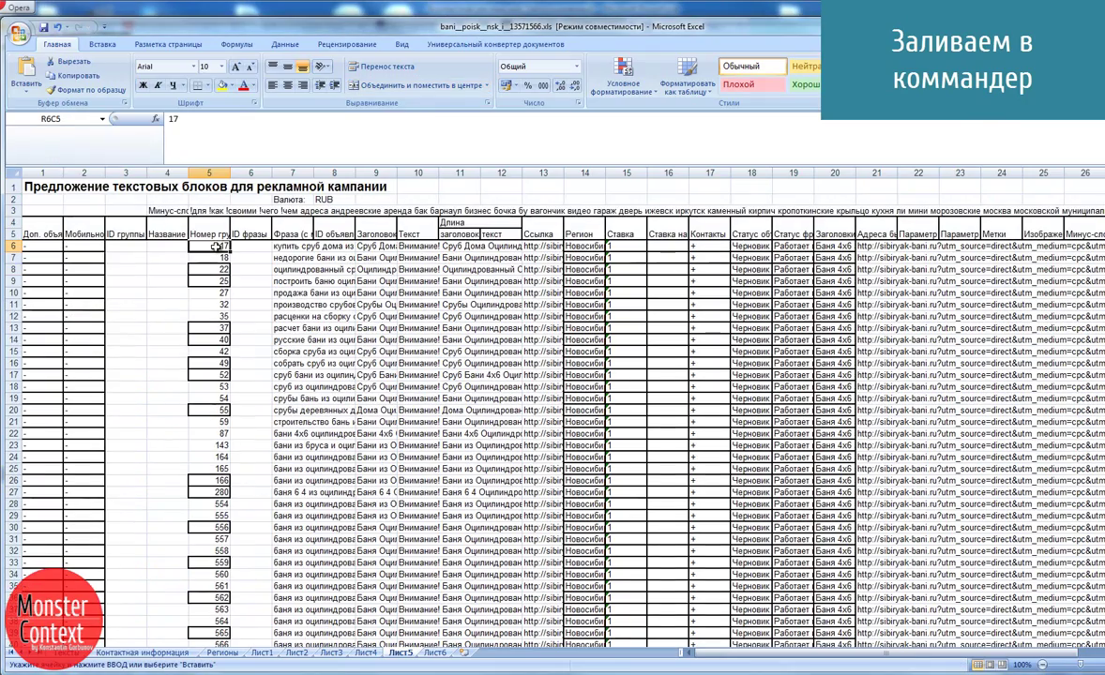
Step: Fill group number 43 down Лист5's Номер группы column
key("ctrl+Page_Up")
left_click_drag(676, 654, 526, 654)
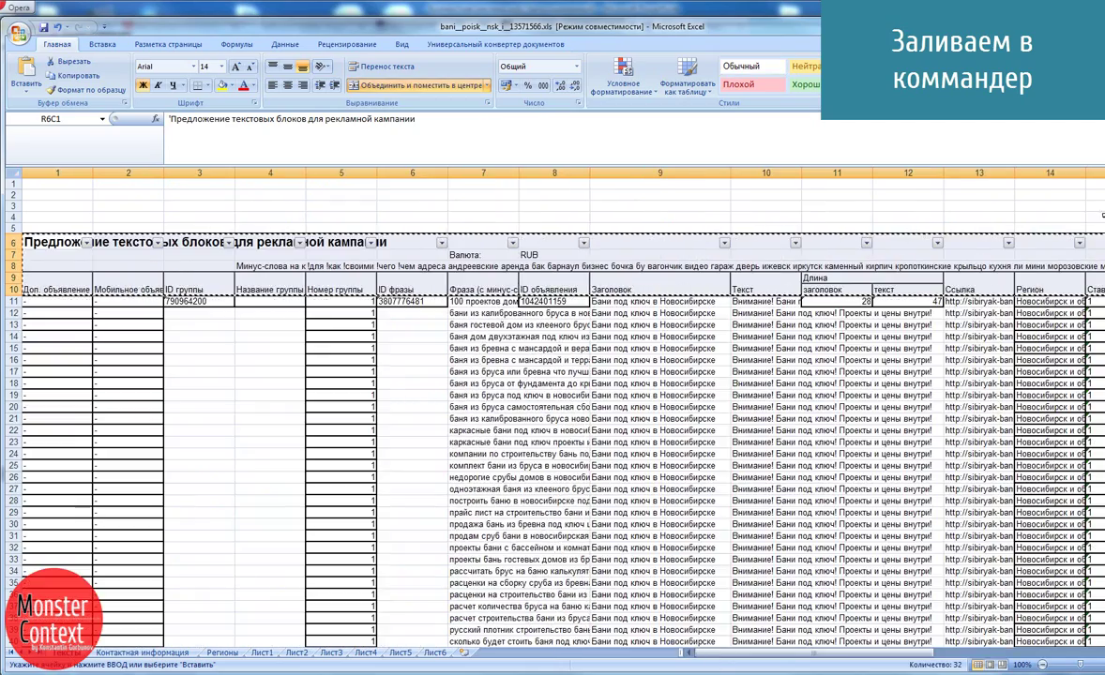
left_click_drag(1097, 188, 1098, 183)
left_click(401, 653)
left_click_drag(228, 248, 240, 646)
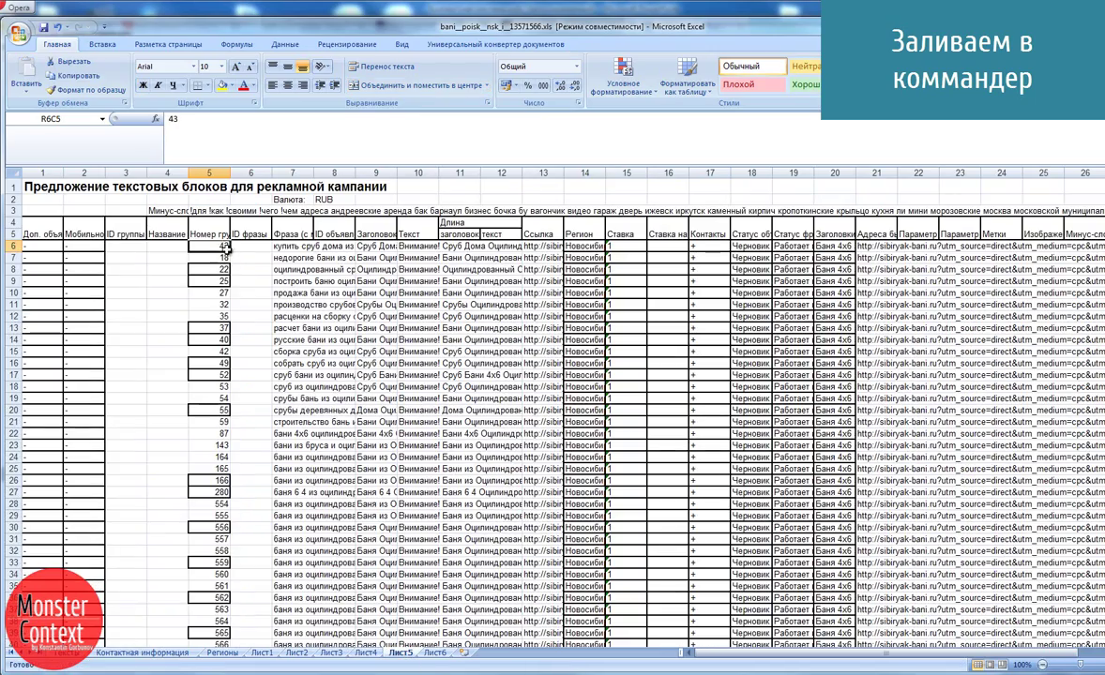
left_click(251, 594)
scroll(347, 363, "up", 15)
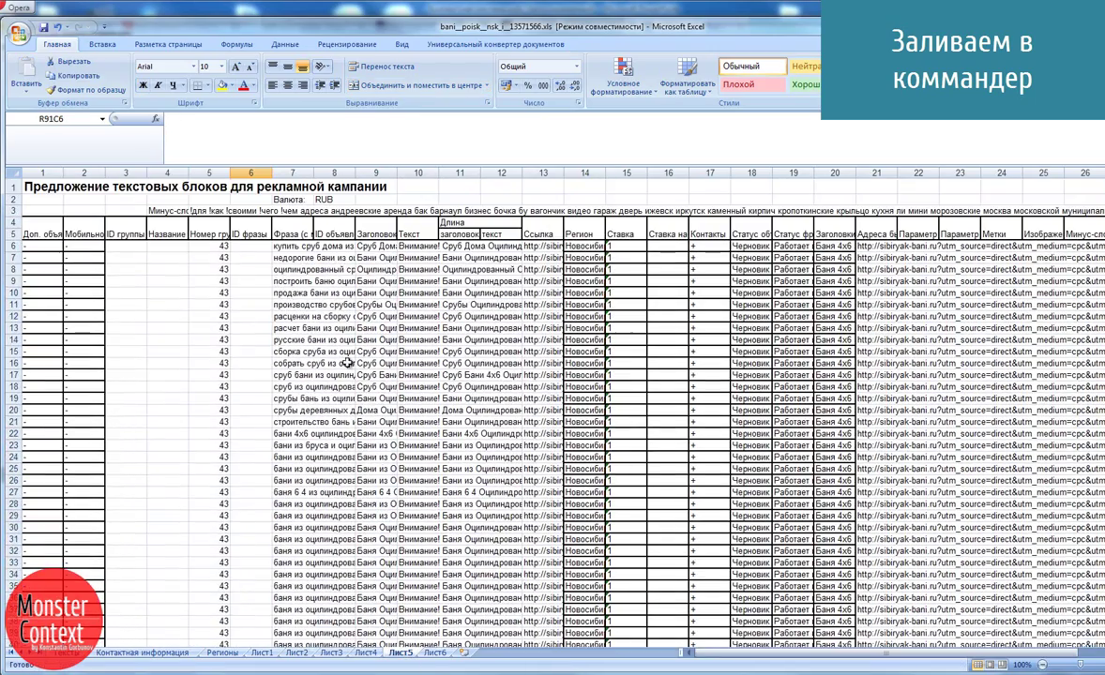
Step: Paste two source-sheet cells into Лист5's first phrase row, then undo the paste
key("ctrl+Page_Up")
left_click_drag(563, 212, 732, 212)
key("ctrl+c")
key("ctrl+Page_Down")
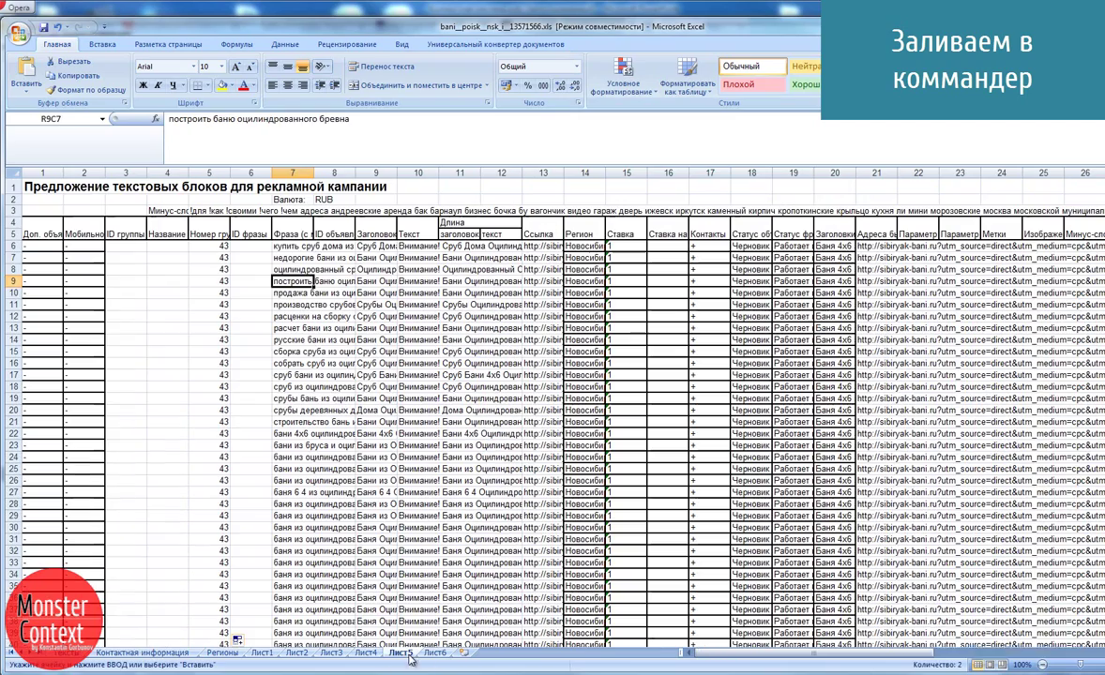
left_click(284, 246)
key("ctrl+v")
key("ctrl+z")
left_click(366, 247)
Step: Widen the headline column and rewrite row 6's headline and text for rounded-log baths
left_click_drag(398, 175, 418, 176)
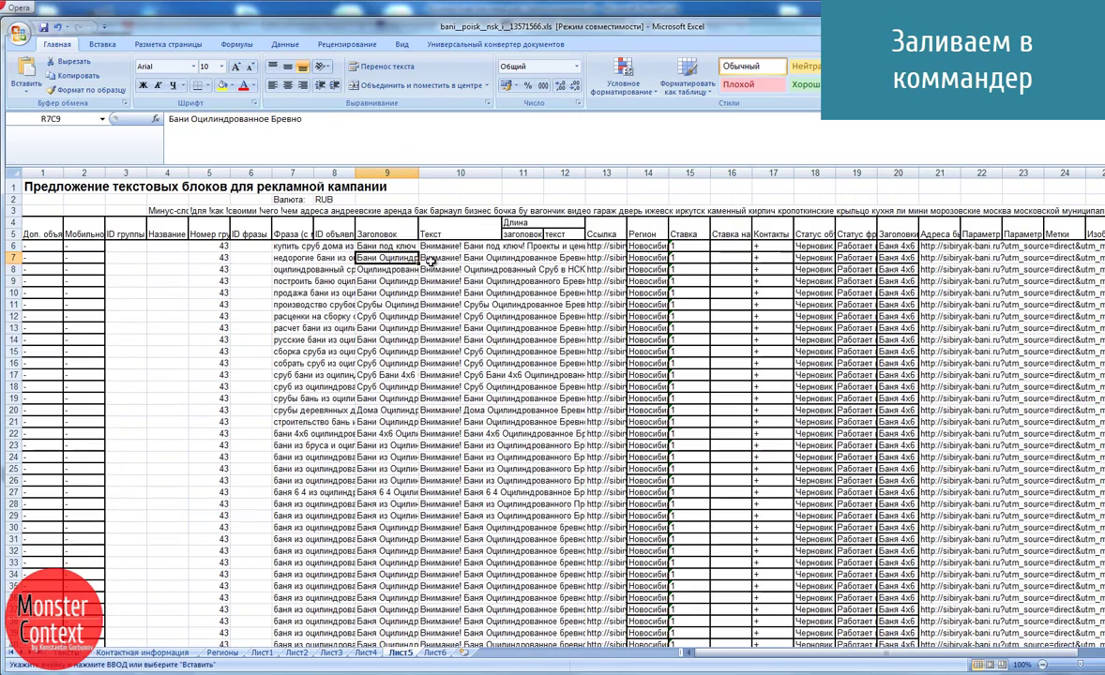
left_click(239, 118)
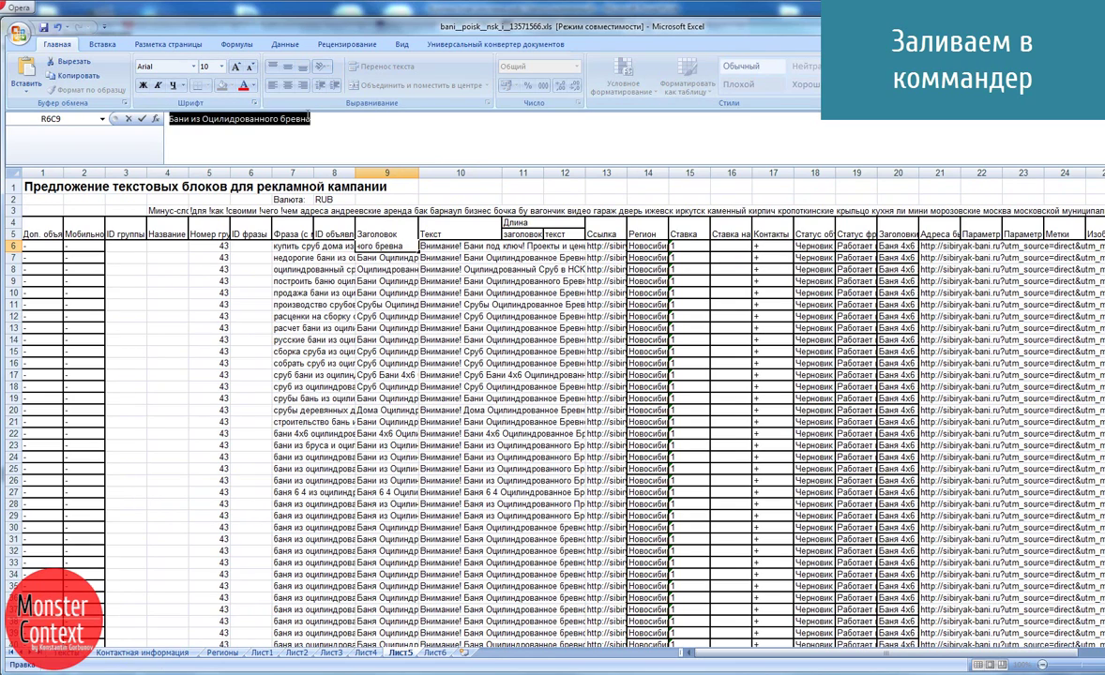
key("Tab")
key("ctrl+v")
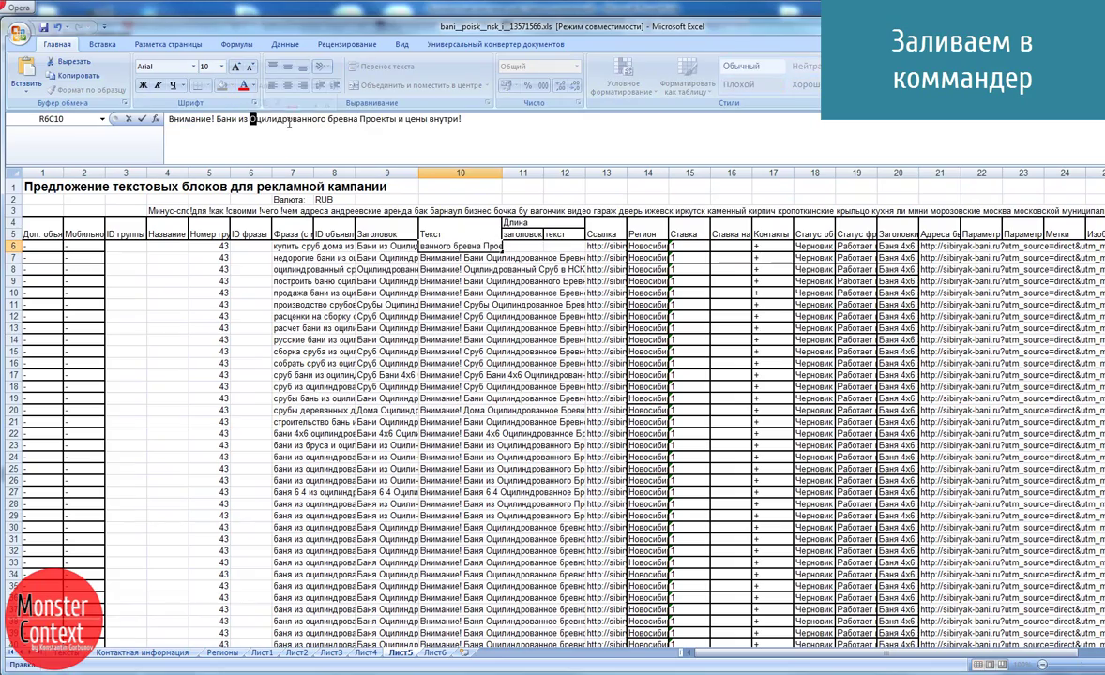
key("Return")
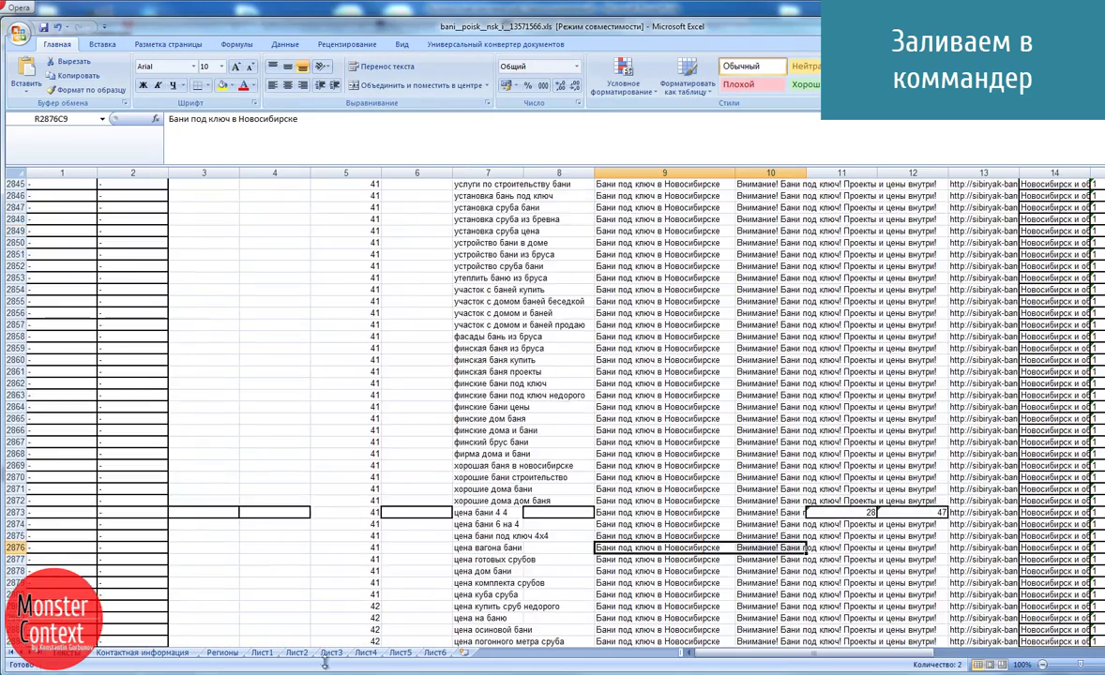
Step: Add an =ДЛСТР formula beside the ad text showing its length, 64 characters
left_click(368, 653)
left_click(400, 653)
type("=")
left_click(453, 246)
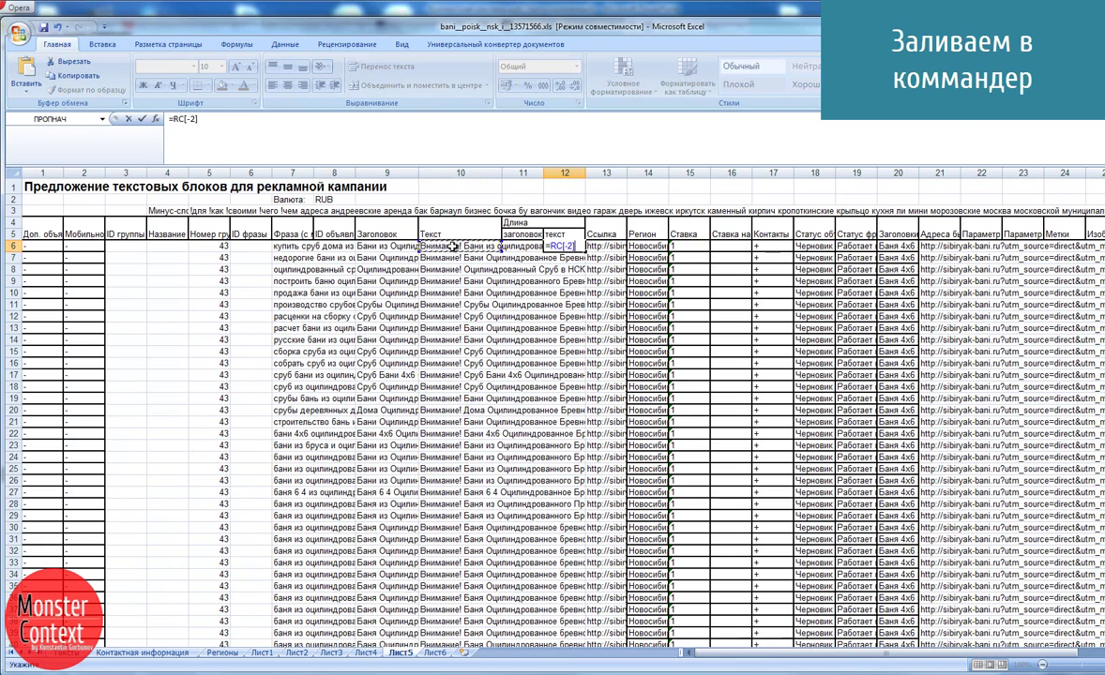
type("длстр(")
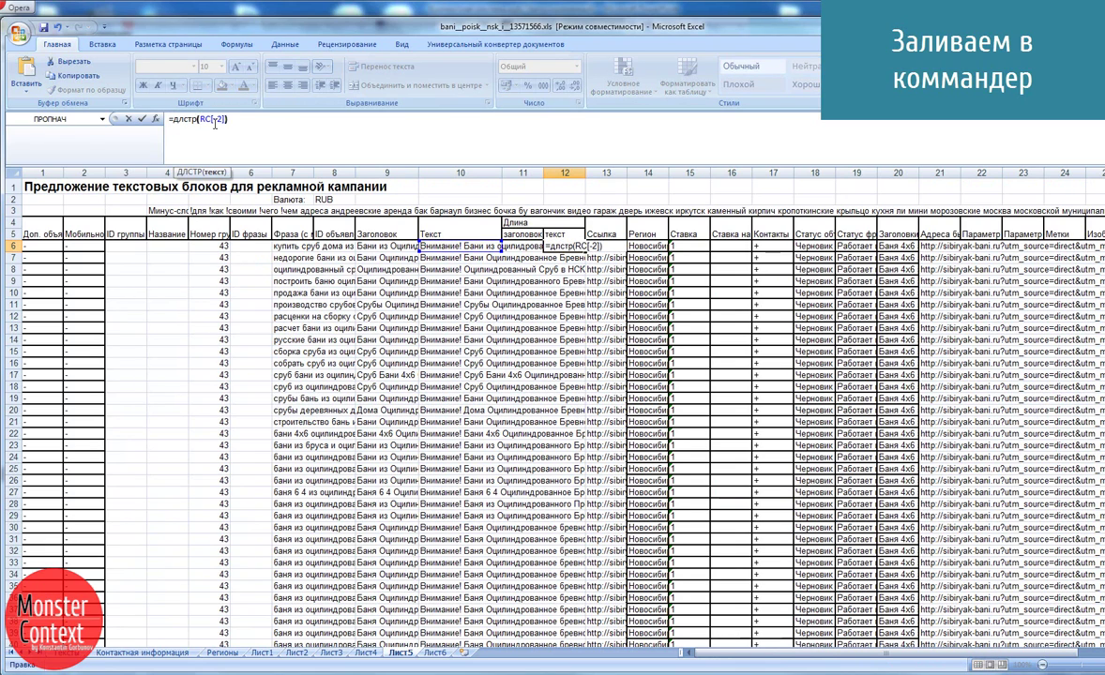
key("Left")
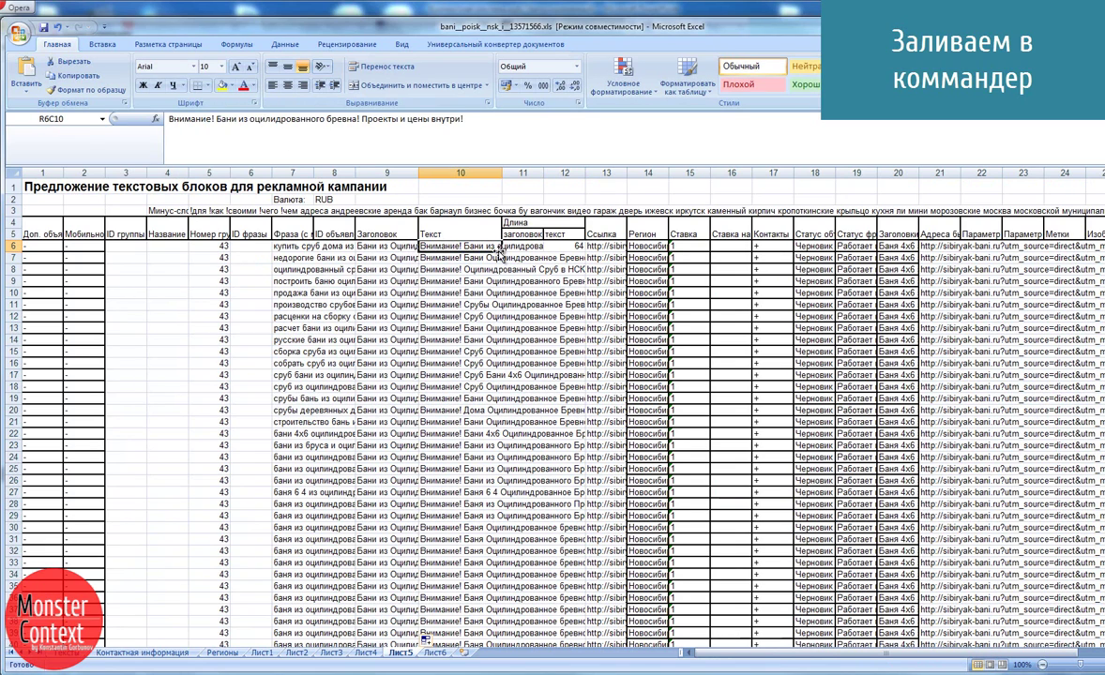
key("ctrl+Down")
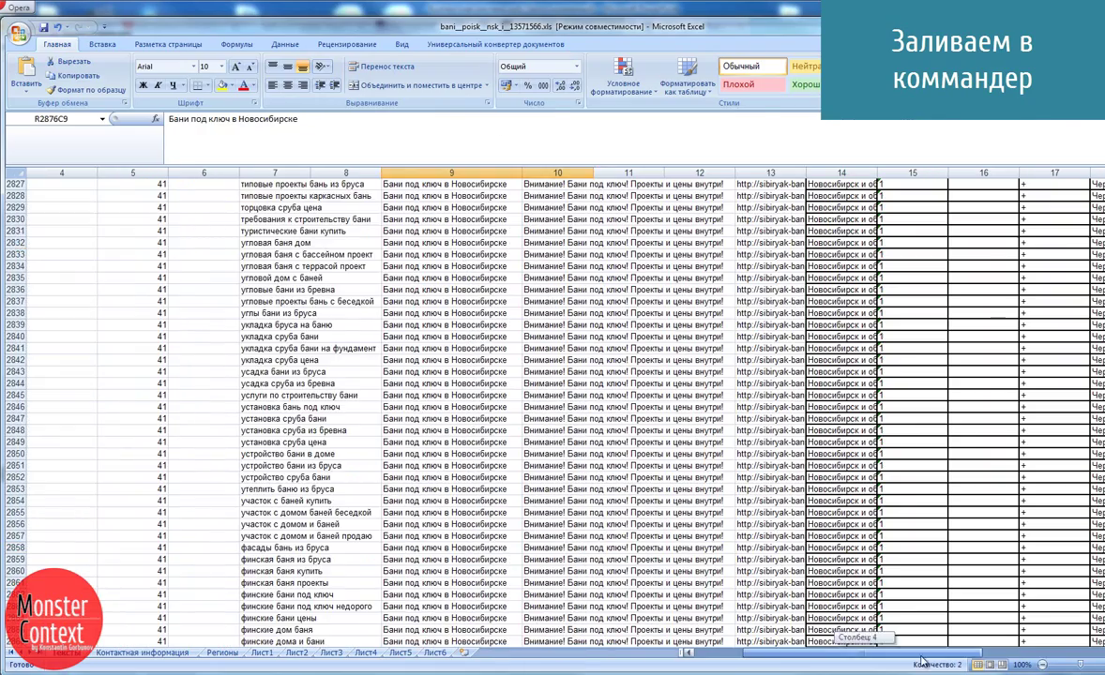
Step: Compare Лист5's first-ad sitelink addresses with Лист6's yandex-tagged ones
key("Right")
key("Right")
key("Right")
key("ctrl+Up")
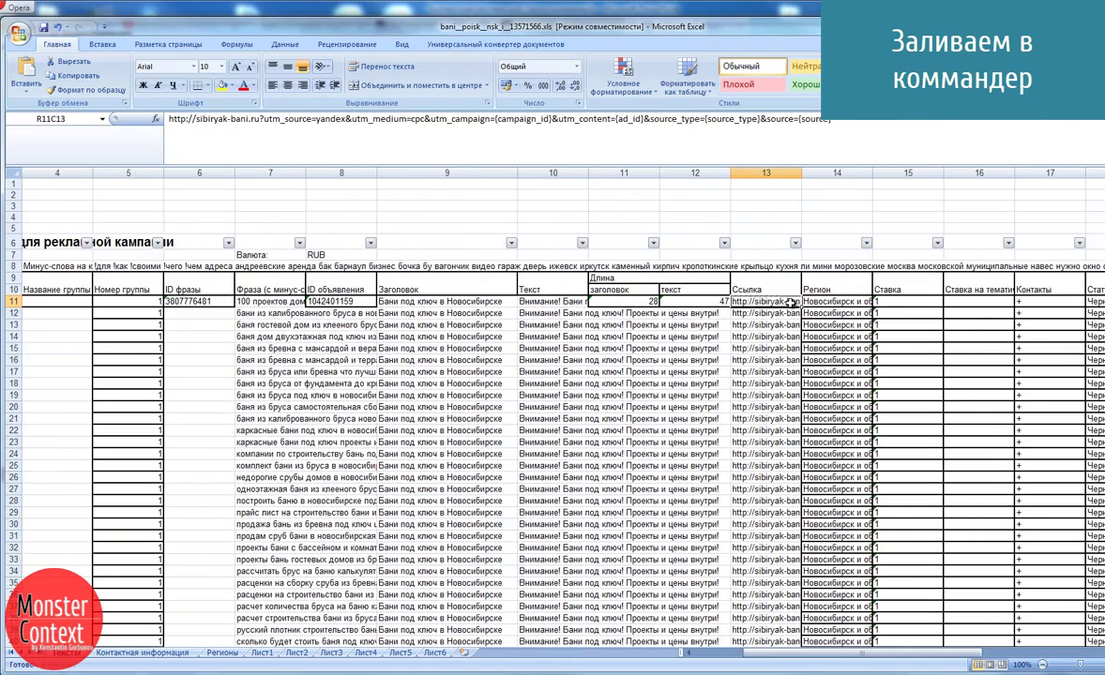
left_click(402, 654)
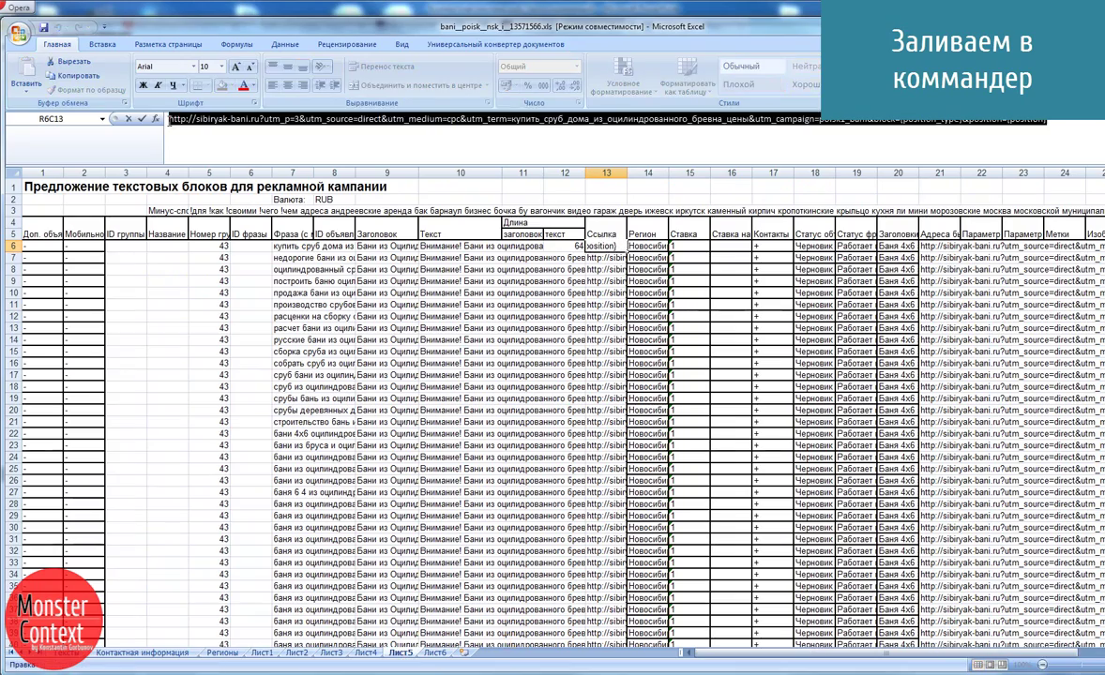
key("ctrl+Page_Down")
key("ctrl+Page_Up")
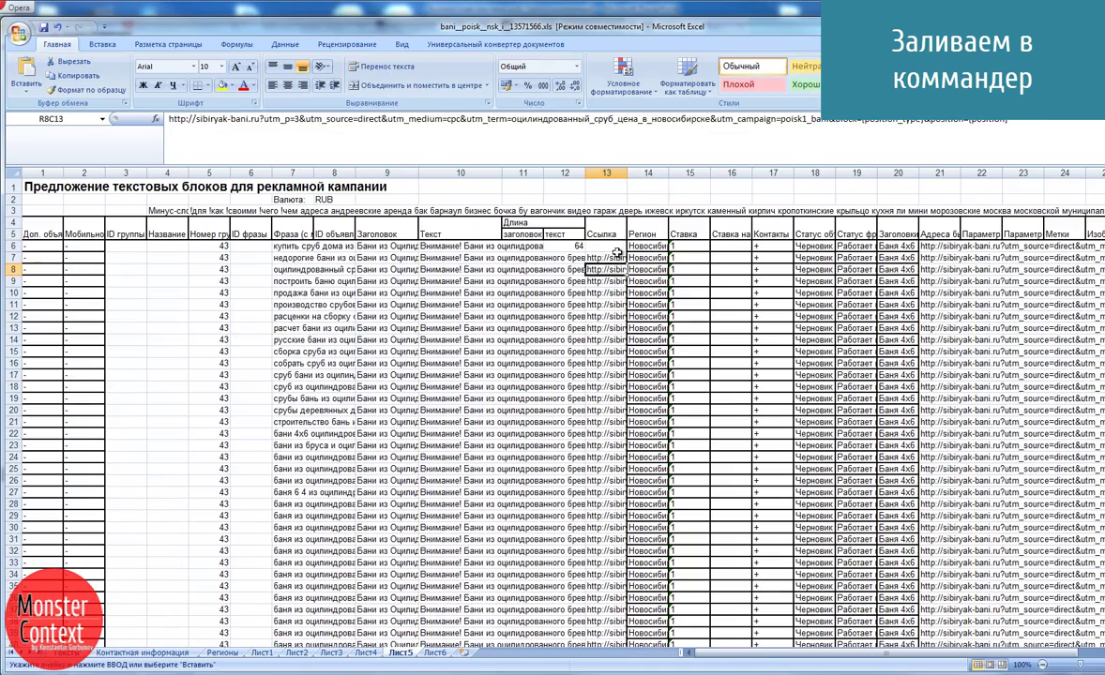
left_click(941, 246)
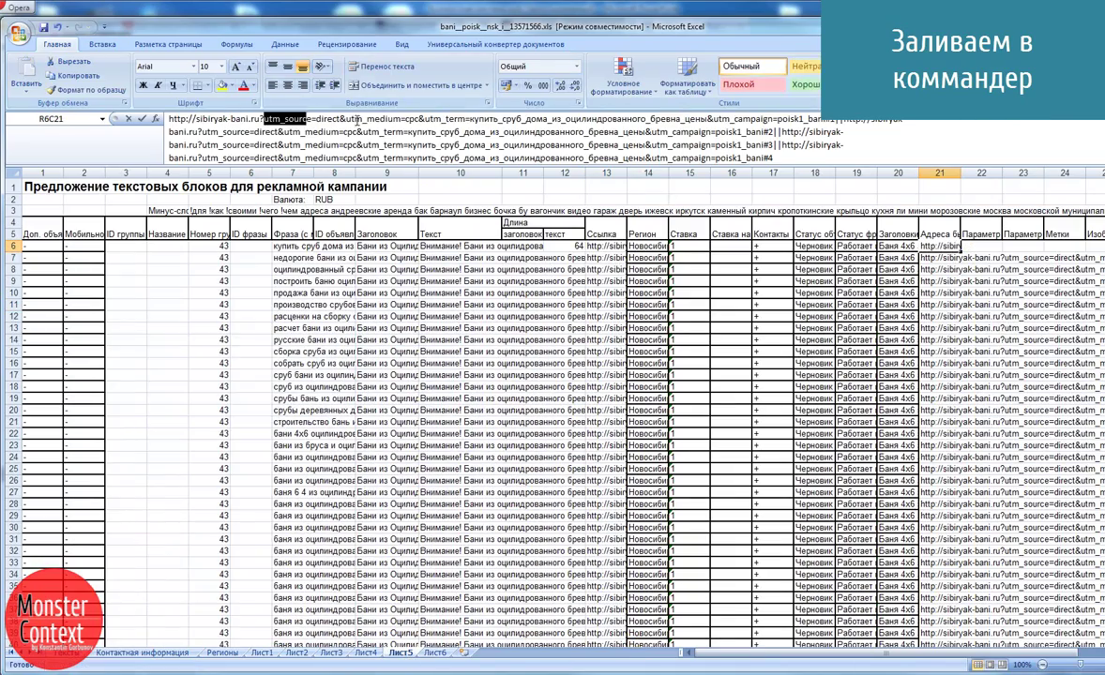
key("ctrl+Page_Down")
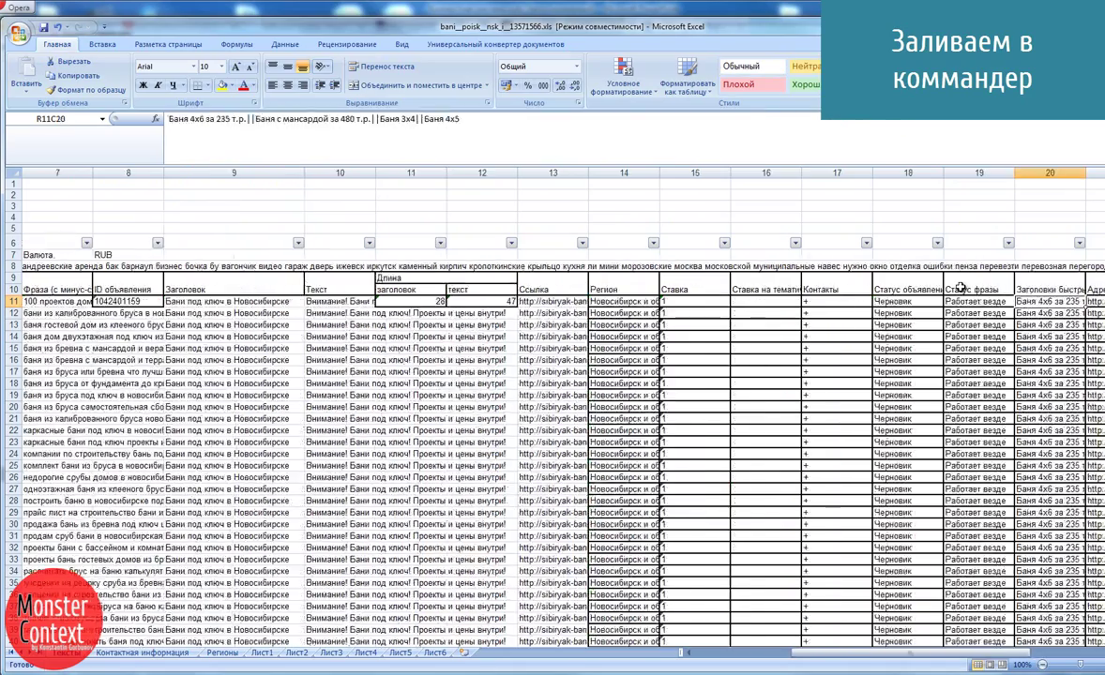
key("Right")
key("ctrl+Page_Up")
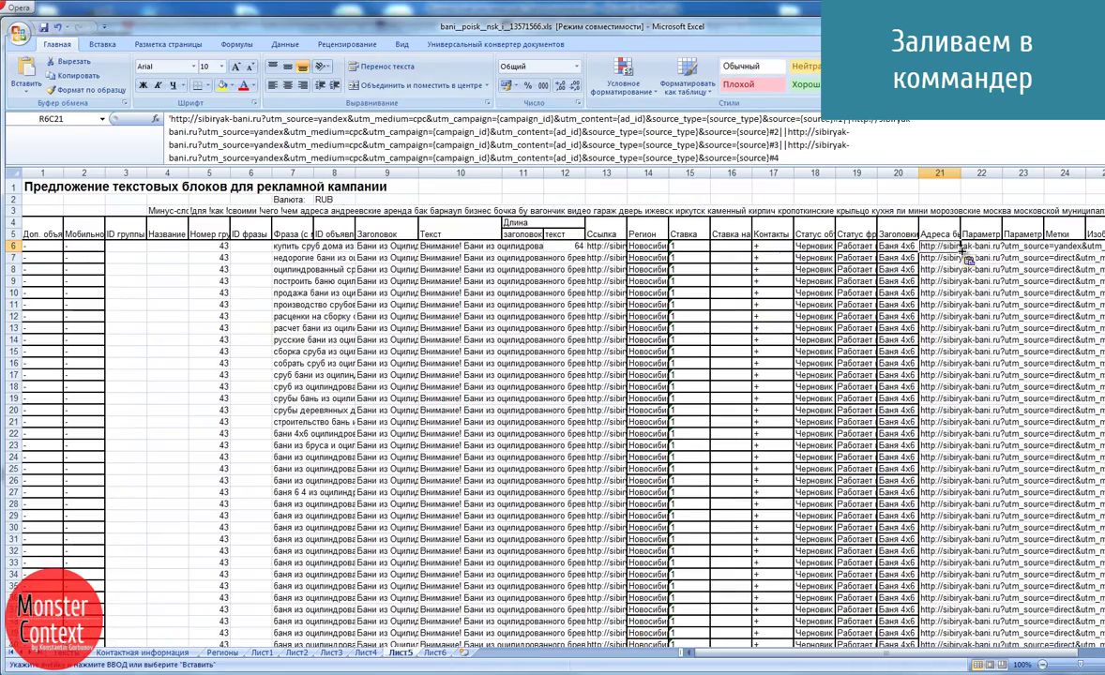
Step: Fill Лист5's bids with 1 and bring up Direct Commander
left_click(292, 269)
scroll(563, 310, "down", 3)
scroll(708, 340, "down", 4)
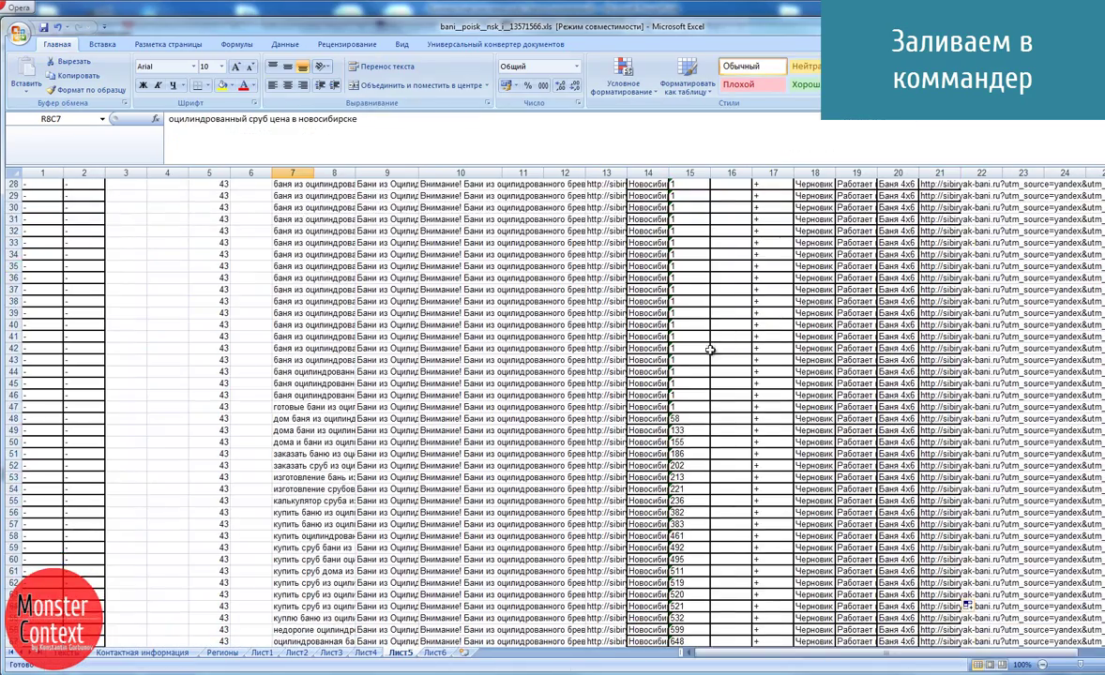
left_click_drag(692, 384, 707, 410)
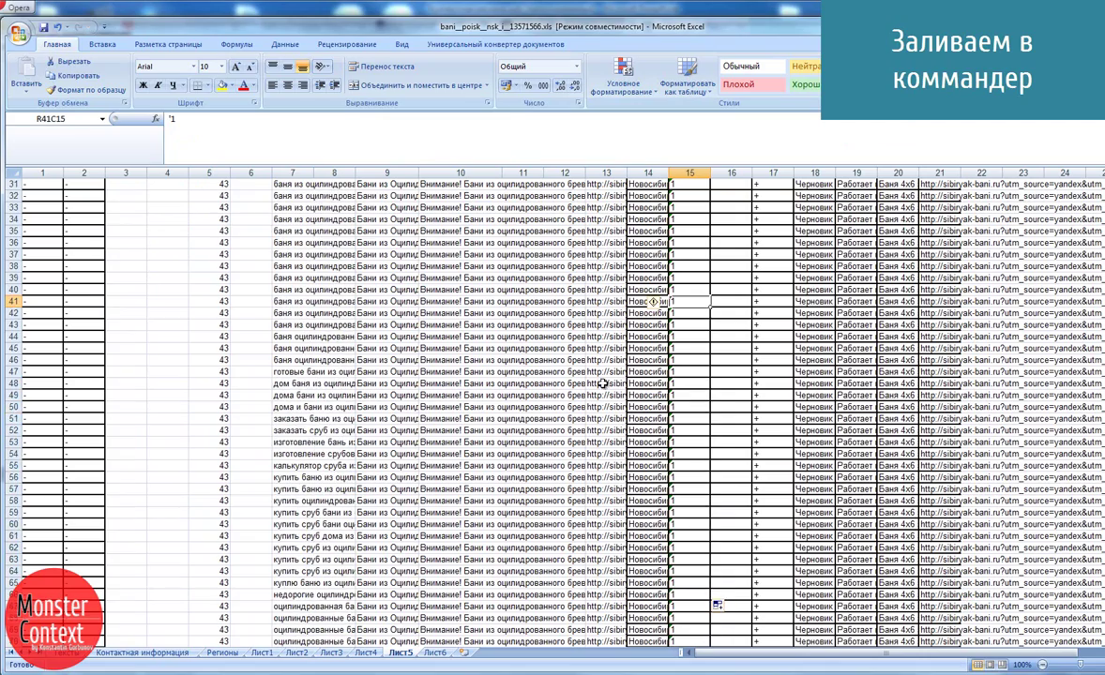
key("alt+Tab")
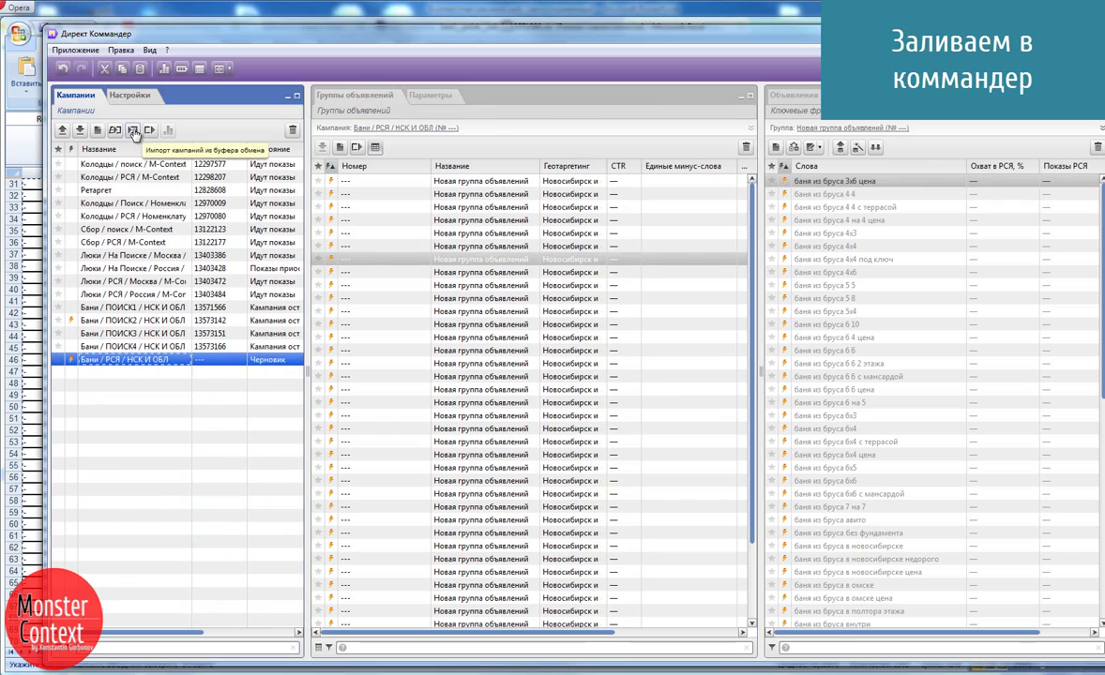
Step: Import the clipboard Лист5 table into the selected Бани / РСЯ / НСК И ОБЛ campaign
left_click(134, 133)
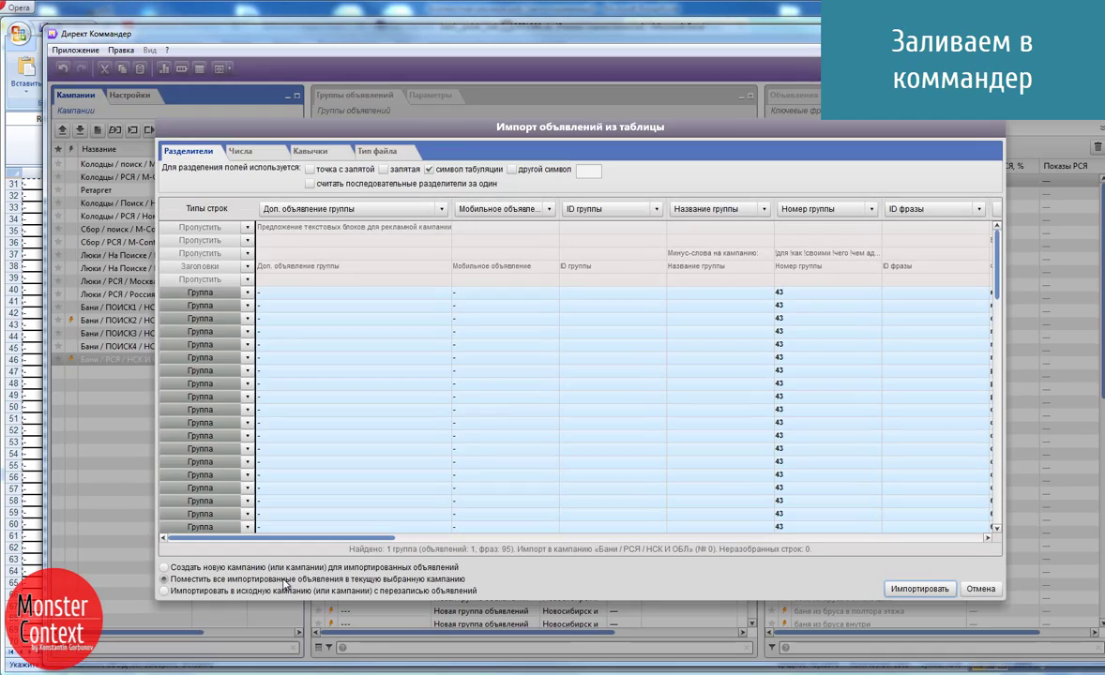
left_click(927, 592)
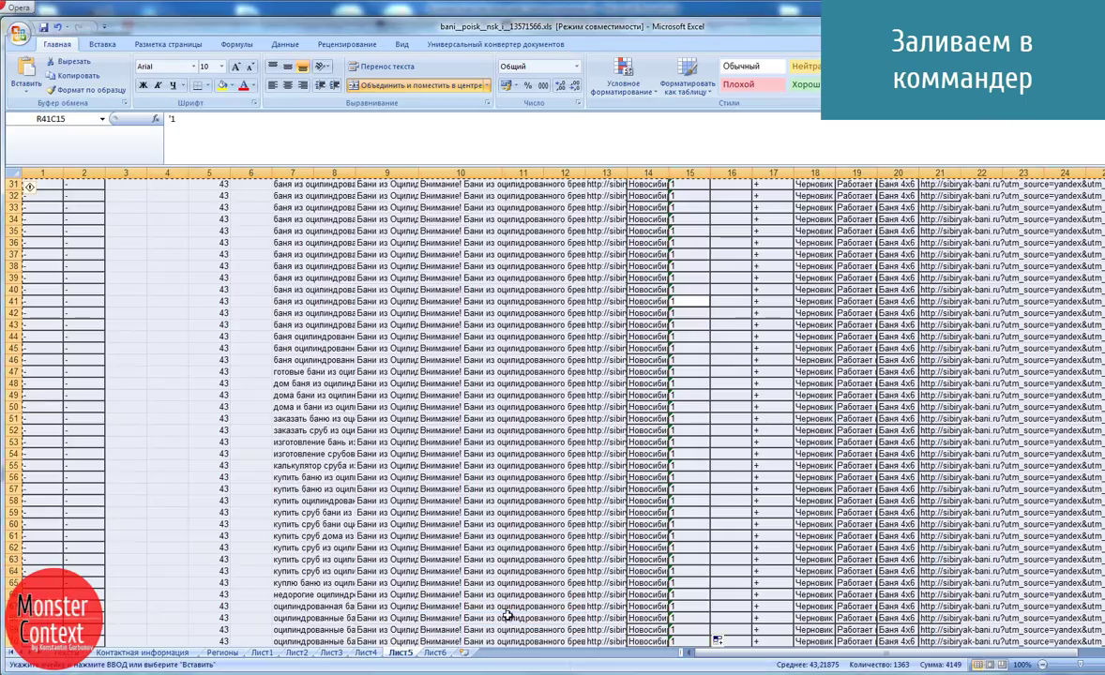
Step: Insert Лист5's five campaign header rows at the top of Лист6
scroll(554, 375, "up", 10)
left_click_drag(44, 187, 44, 210)
scroll(44, 211, "right", 5)
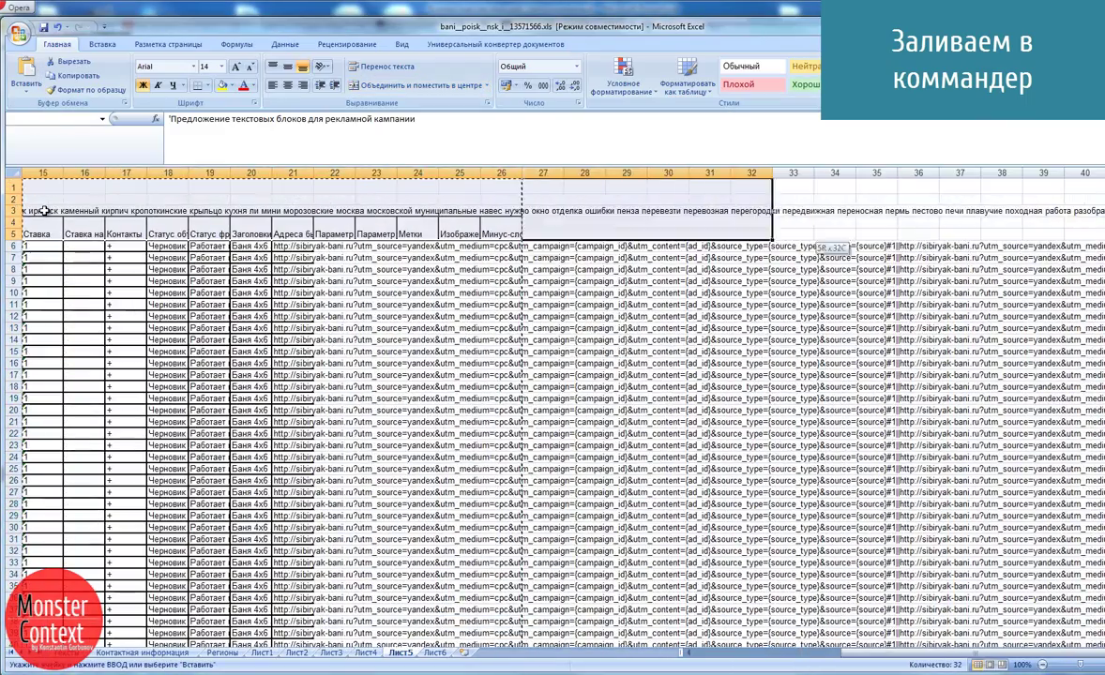
key("ctrl+Page_Down")
right_click(42, 185)
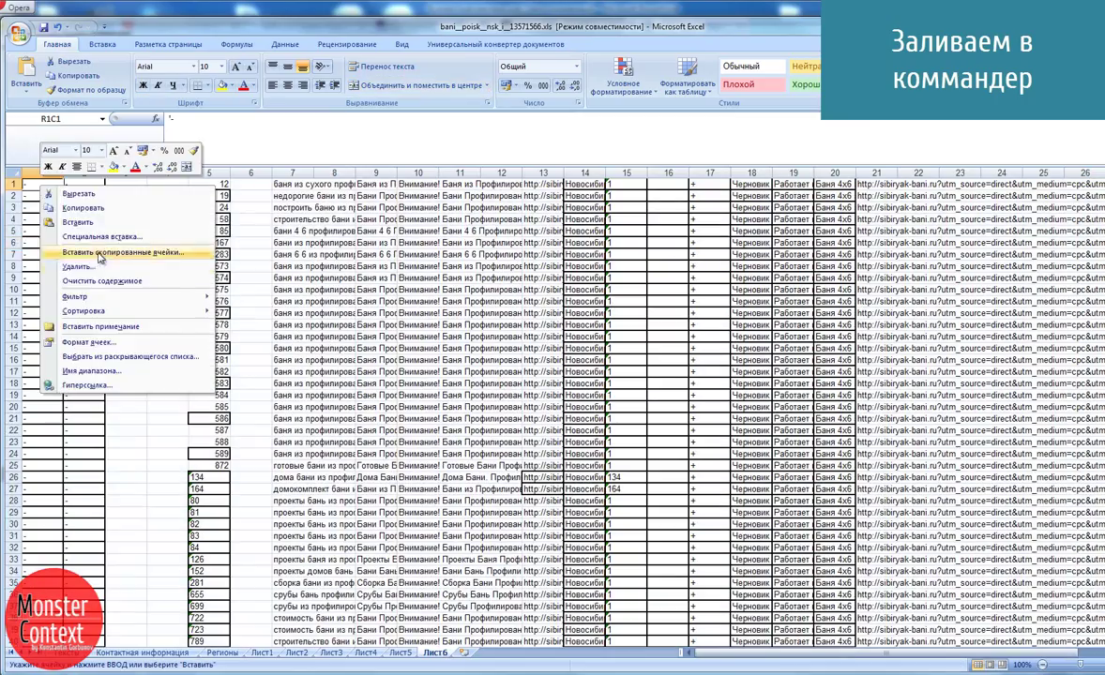
left_click(103, 235)
left_click(86, 277)
left_click(217, 245)
Step: Enter group number 44 into all of Лист6's group-number cells
left_click(400, 654)
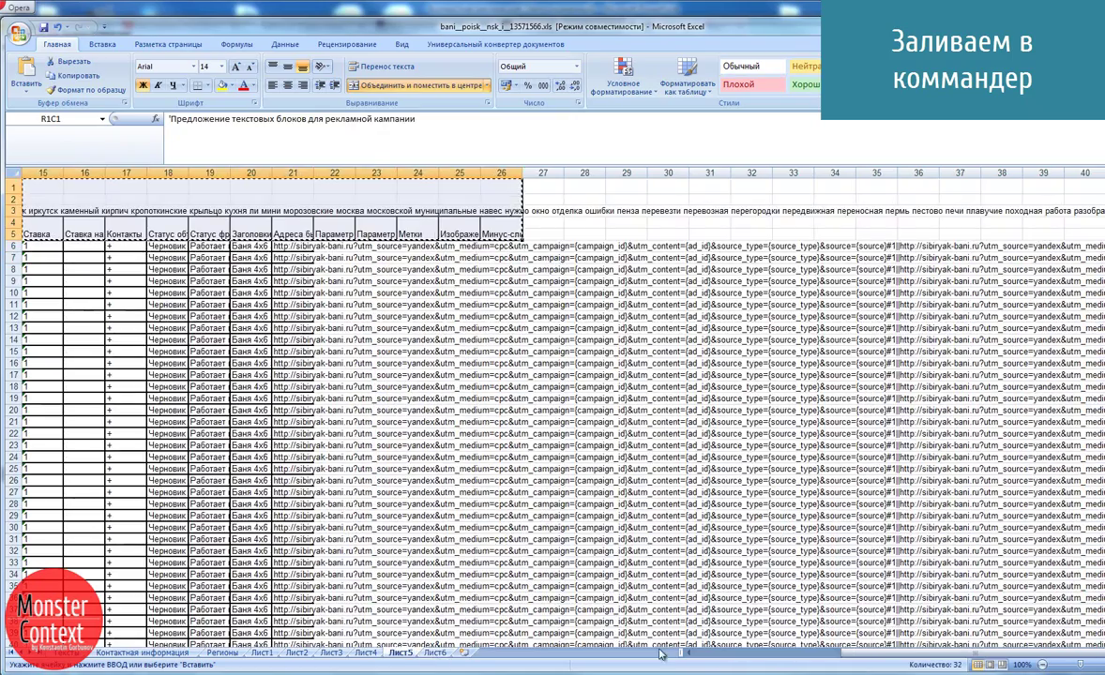
left_click(434, 654)
type("44")
key("ctrl+Return")
left_click(252, 257)
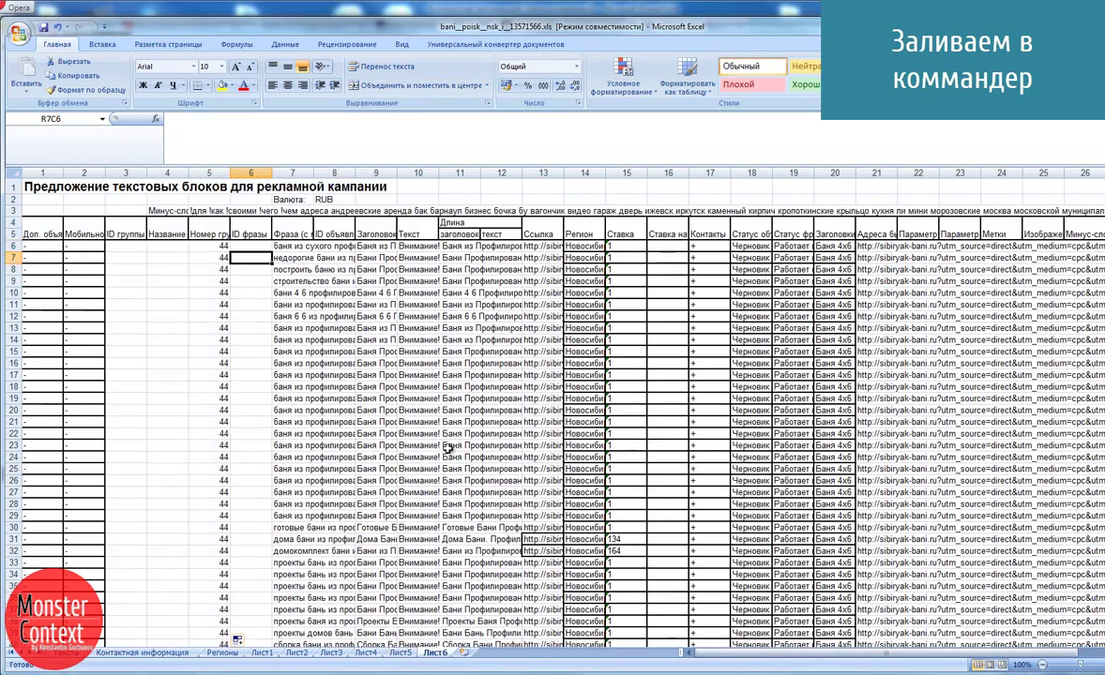
Step: Paste headline "Бани из Профилированного Бруса" and text into row 6 and fill down all rows
left_click_drag(373, 246, 416, 246)
left_click(871, 246)
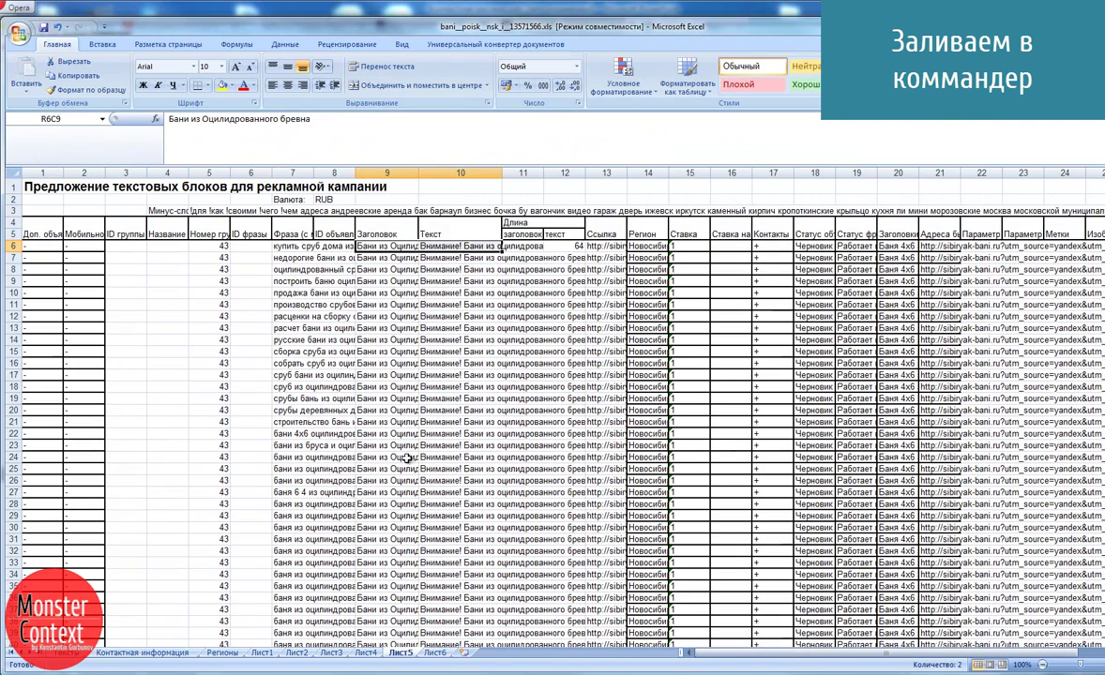
key("ctrl+v")
left_click(318, 156)
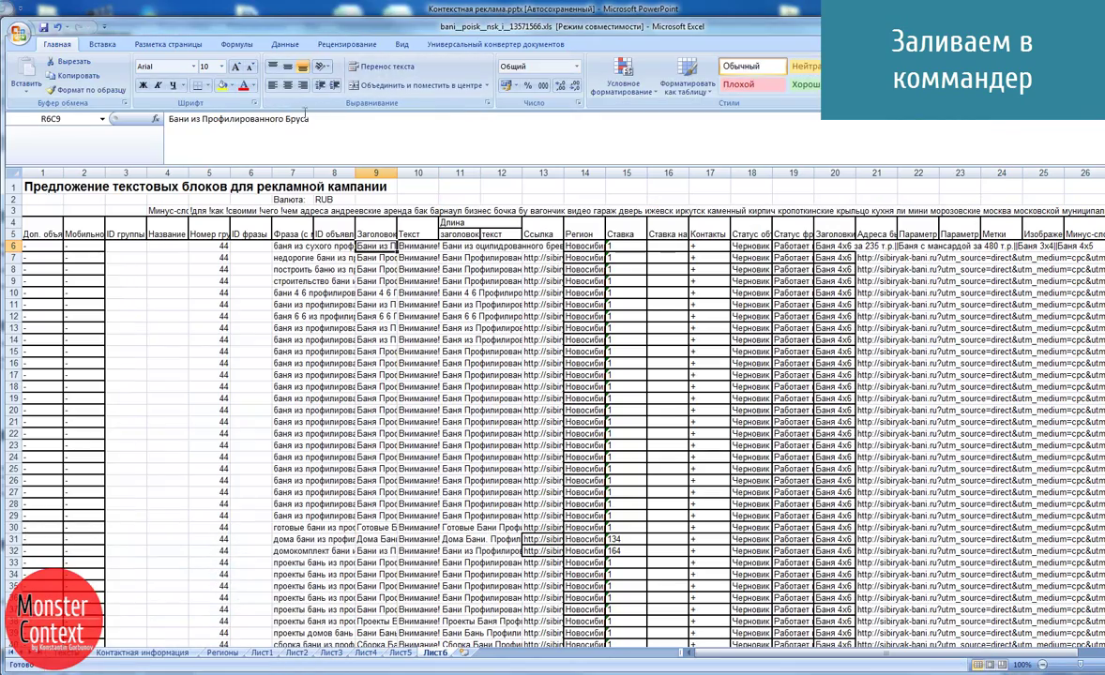
left_click_drag(375, 246, 418, 246)
double_click(437, 251)
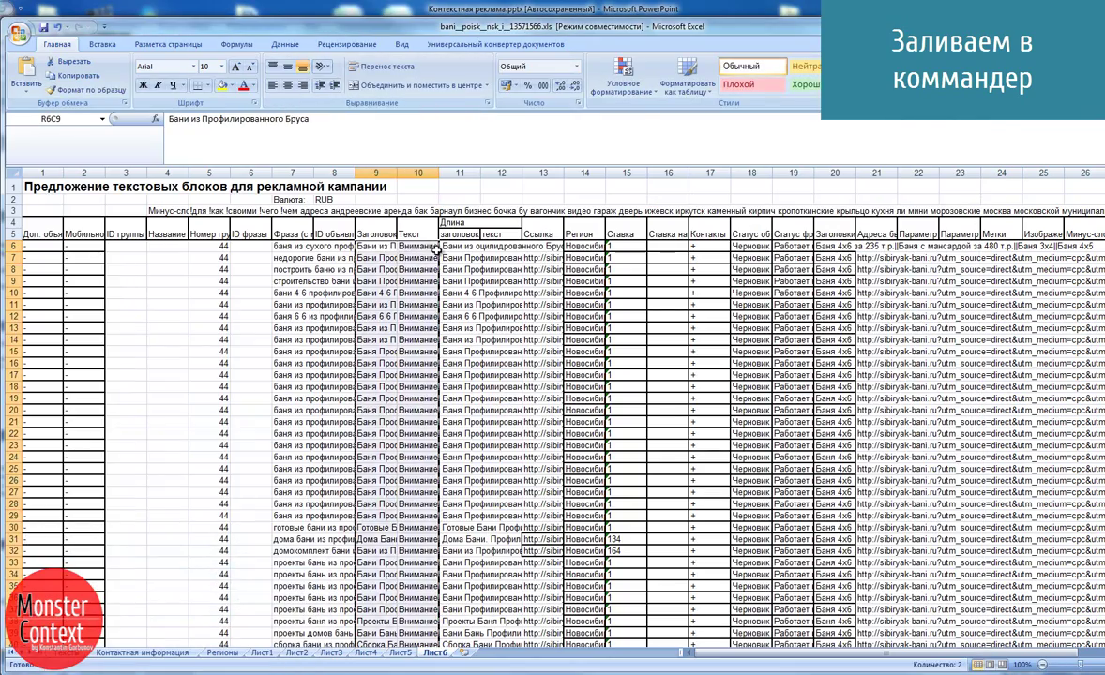
left_click(544, 246)
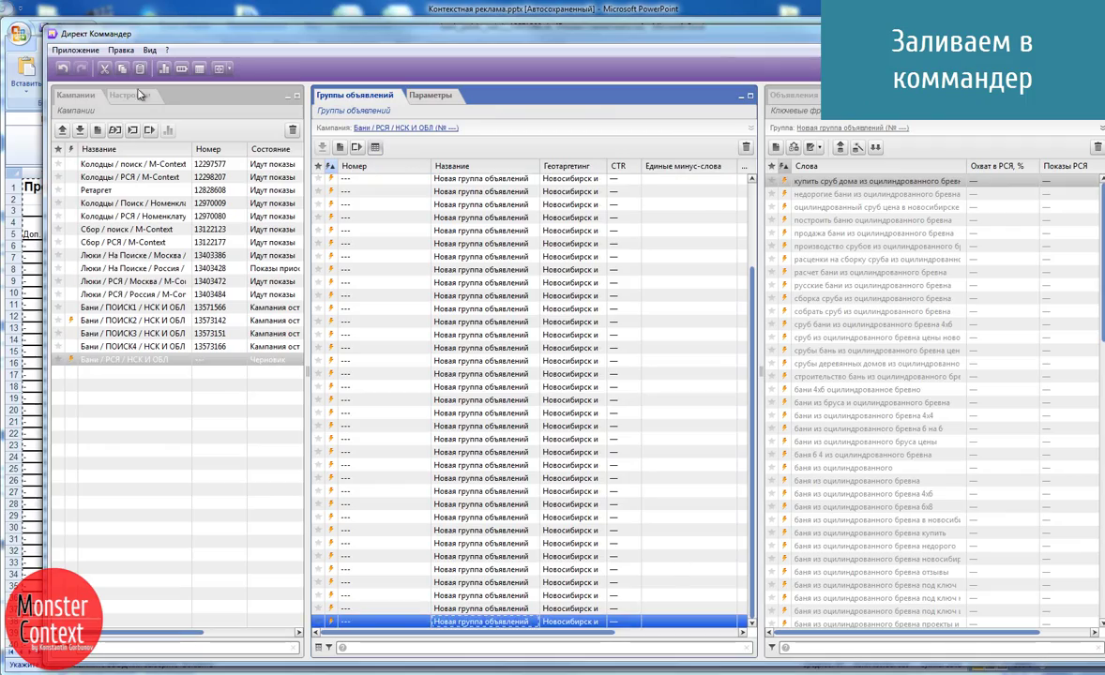
Step: Import the second ad group into the current campaign and select all its ads
left_click(132, 132)
left_click(903, 587)
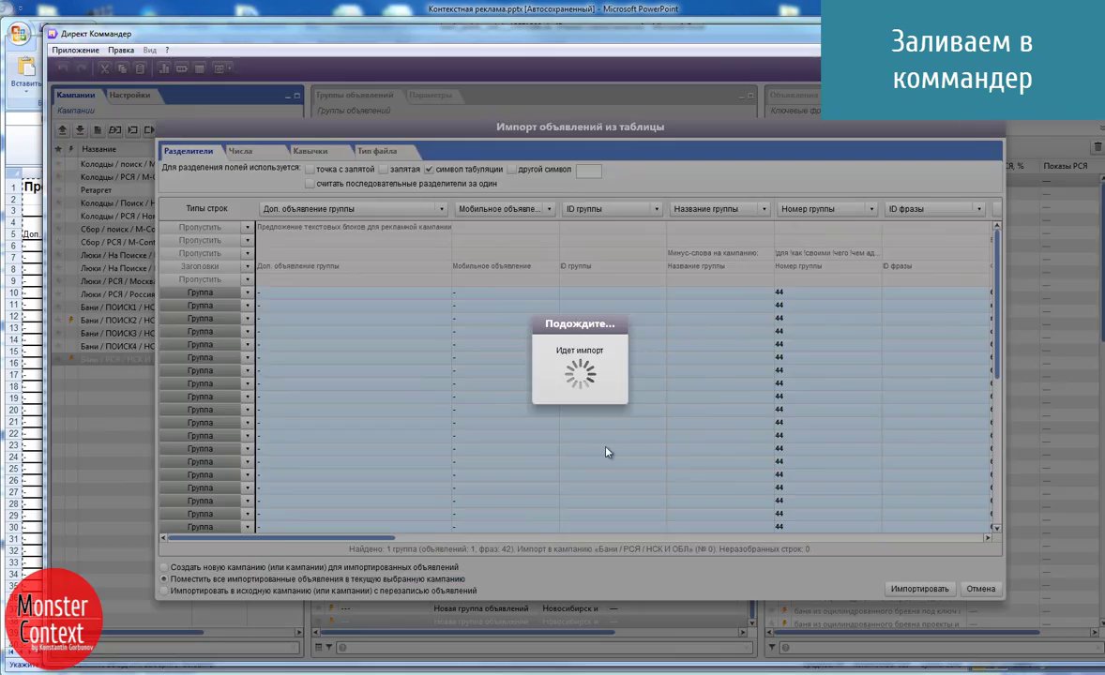
left_click(526, 376)
key("ctrl+a")
left_click(793, 94)
left_click(853, 226)
key("ctrl+a")
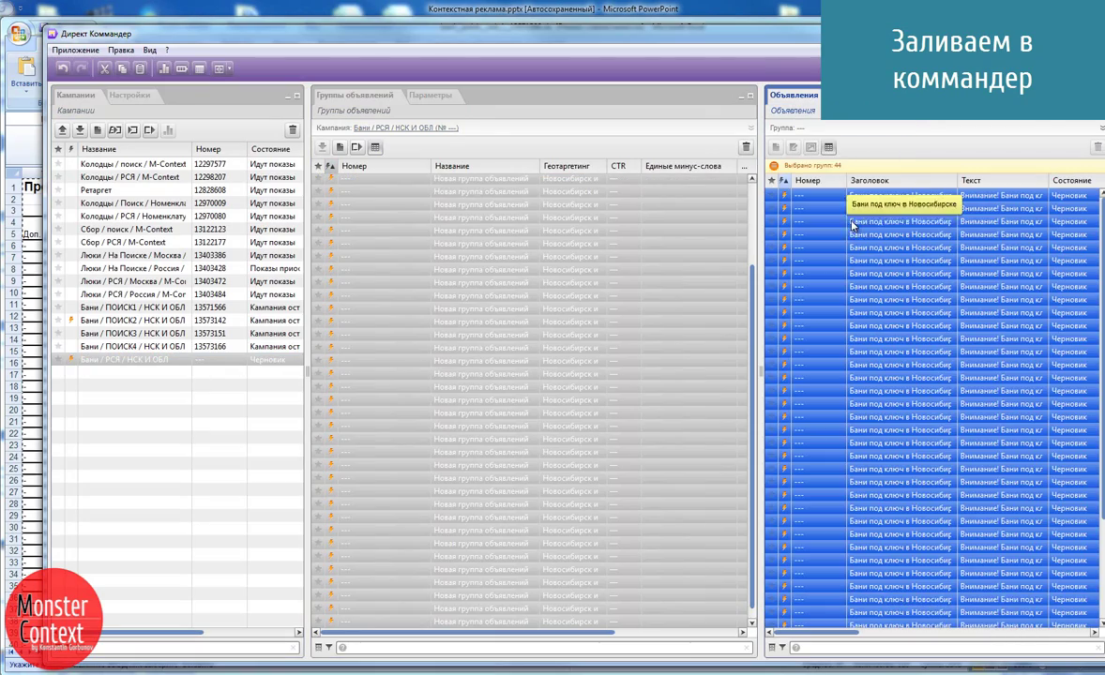
Step: Replace {campaign_id} with Direct_RSY in the links of all selected ads
left_click(794, 148)
mouse_move(220, 668)
left_click(296, 614)
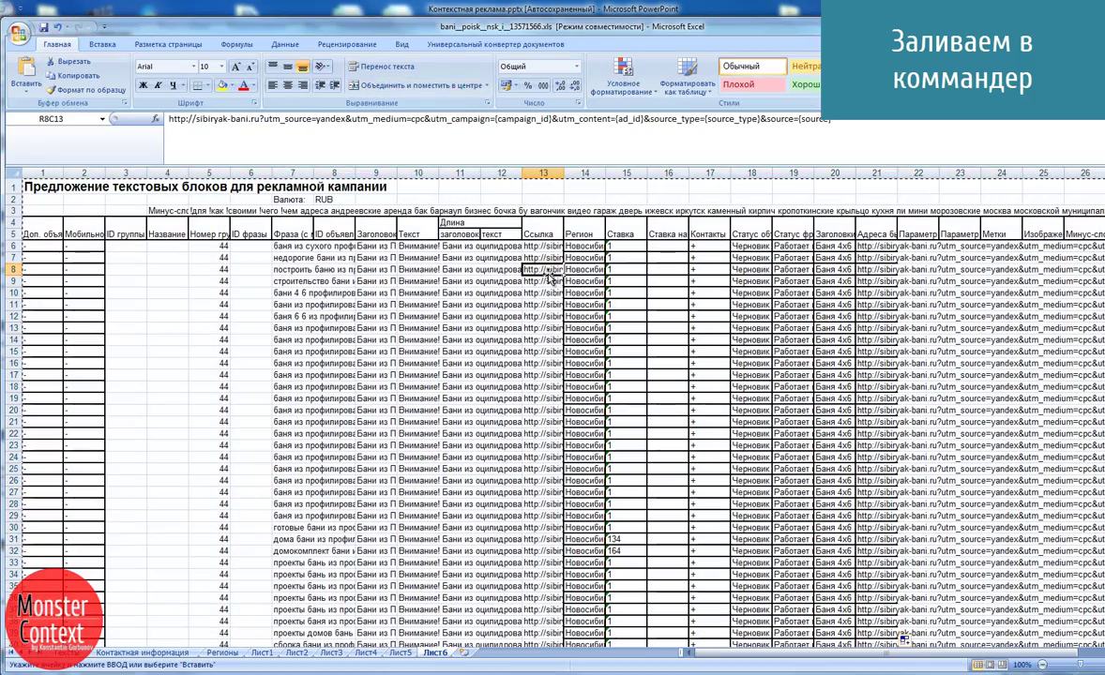
left_click_drag(496, 119, 551, 119)
key("ctrl+c")
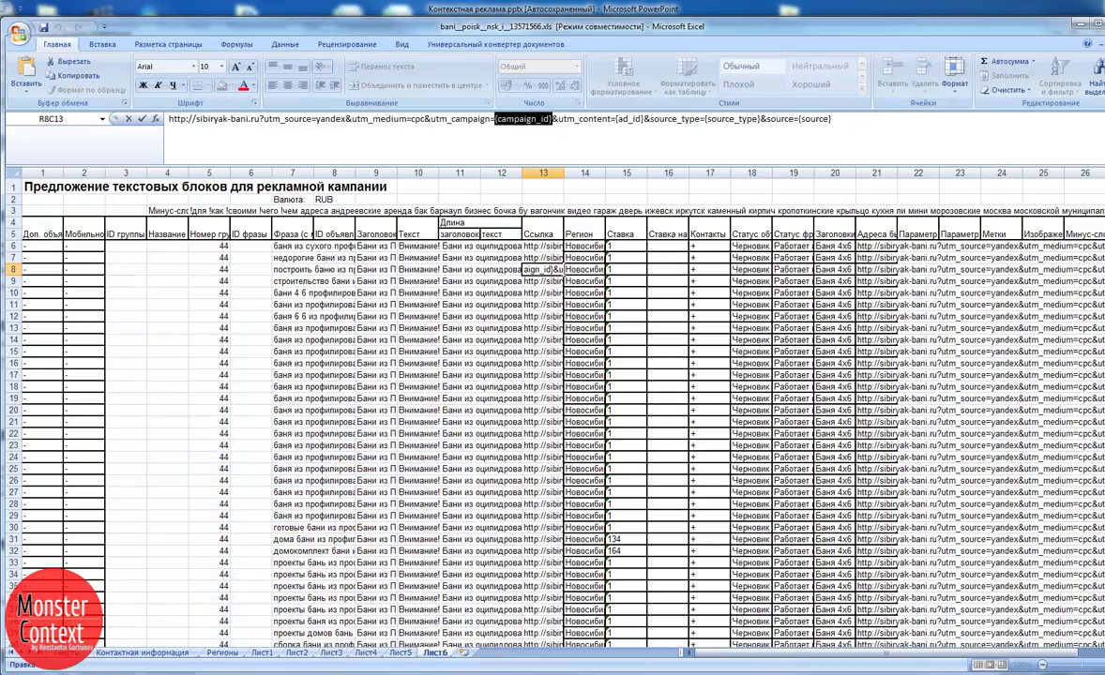
key("alt+Tab")
key("ctrl+v")
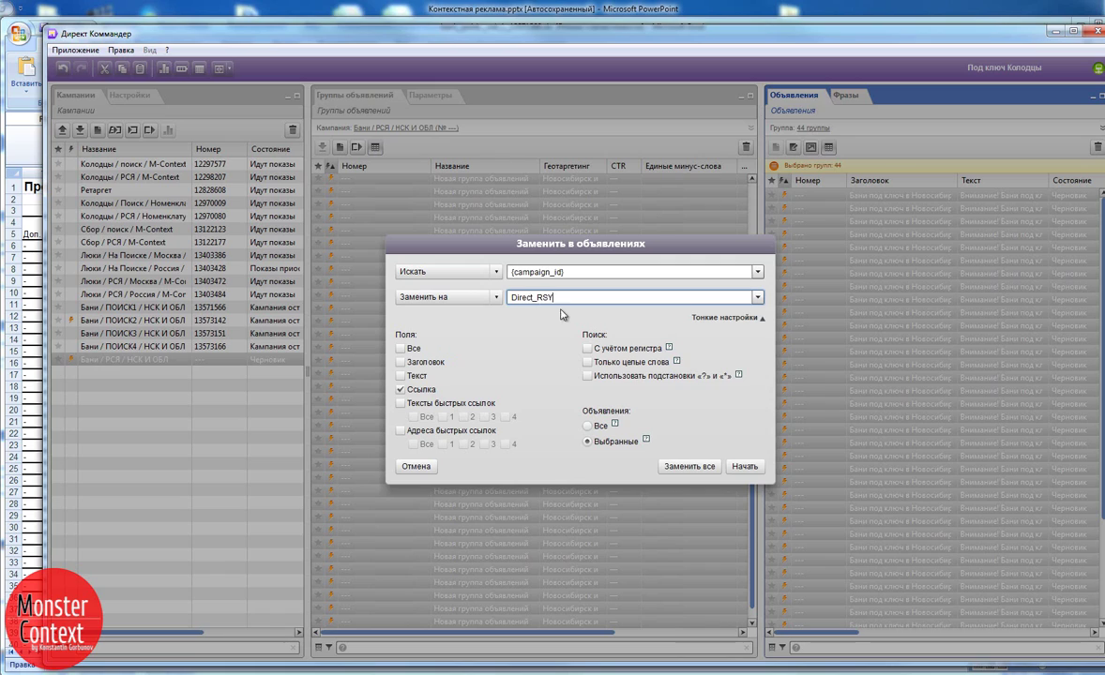
left_click(690, 466)
left_click(575, 382)
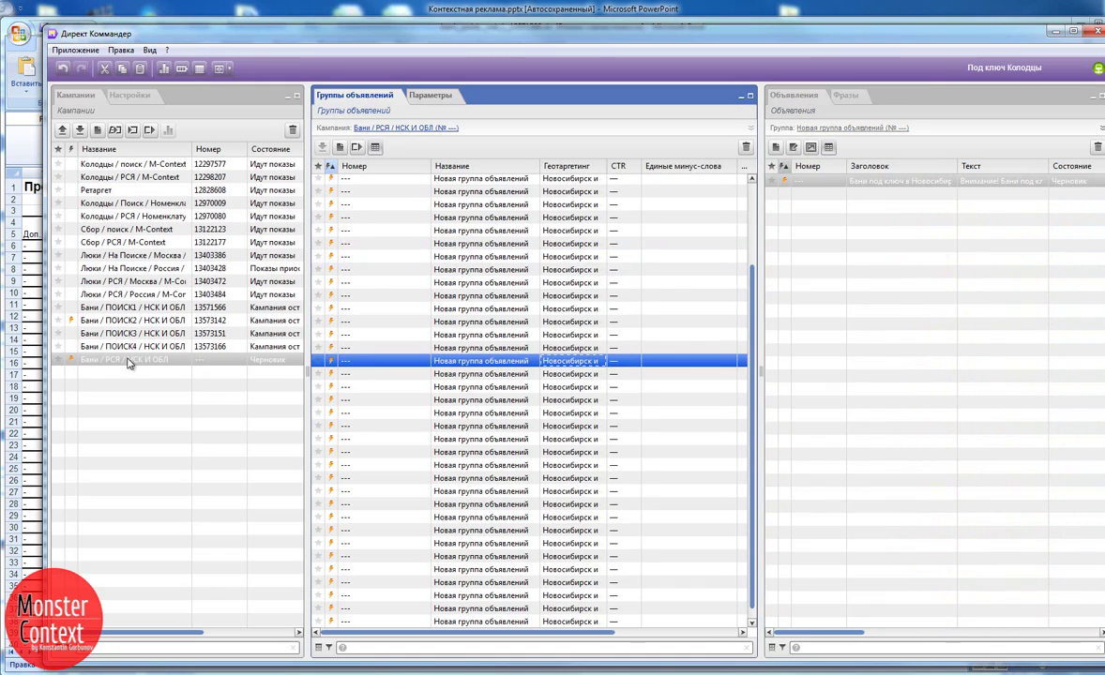
Step: Rename the last two ad groups Оцилиндр and Профилир
key("ctrl+a")
left_click(601, 462)
left_click(404, 609)
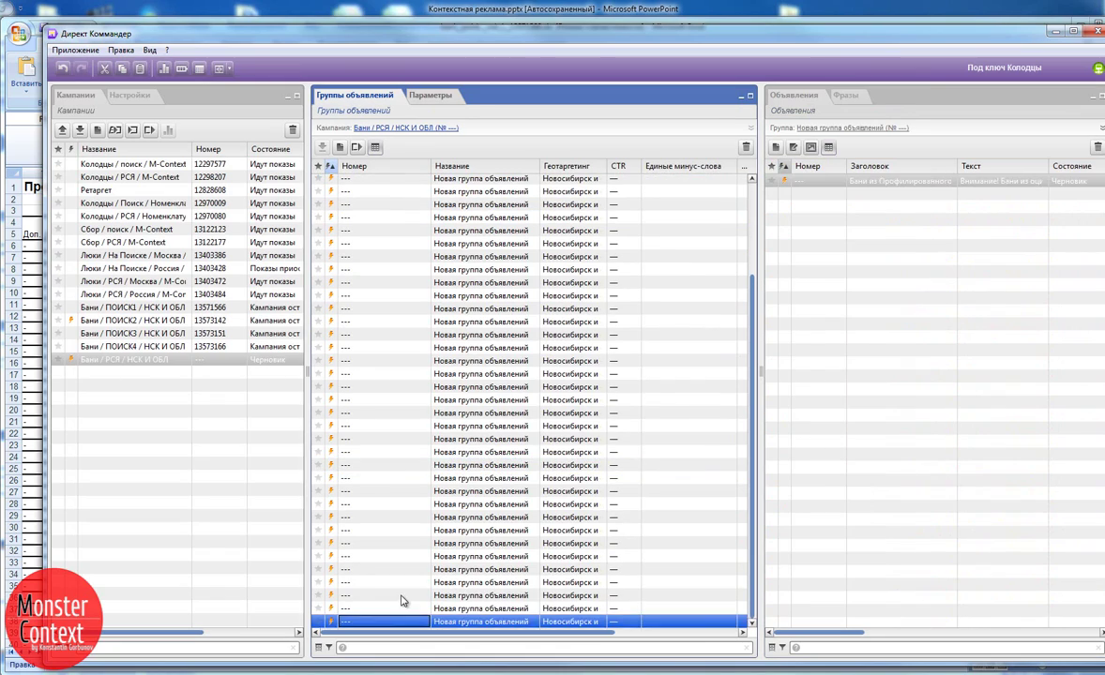
left_click(845, 96)
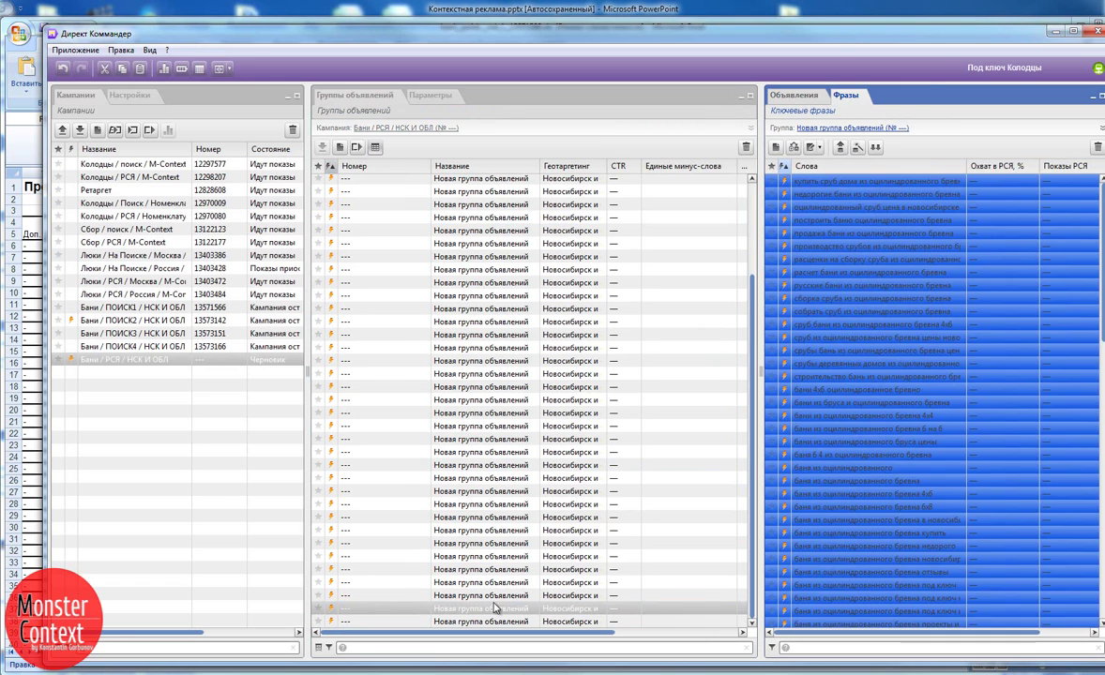
left_click(487, 610)
type("Оцилиндр")
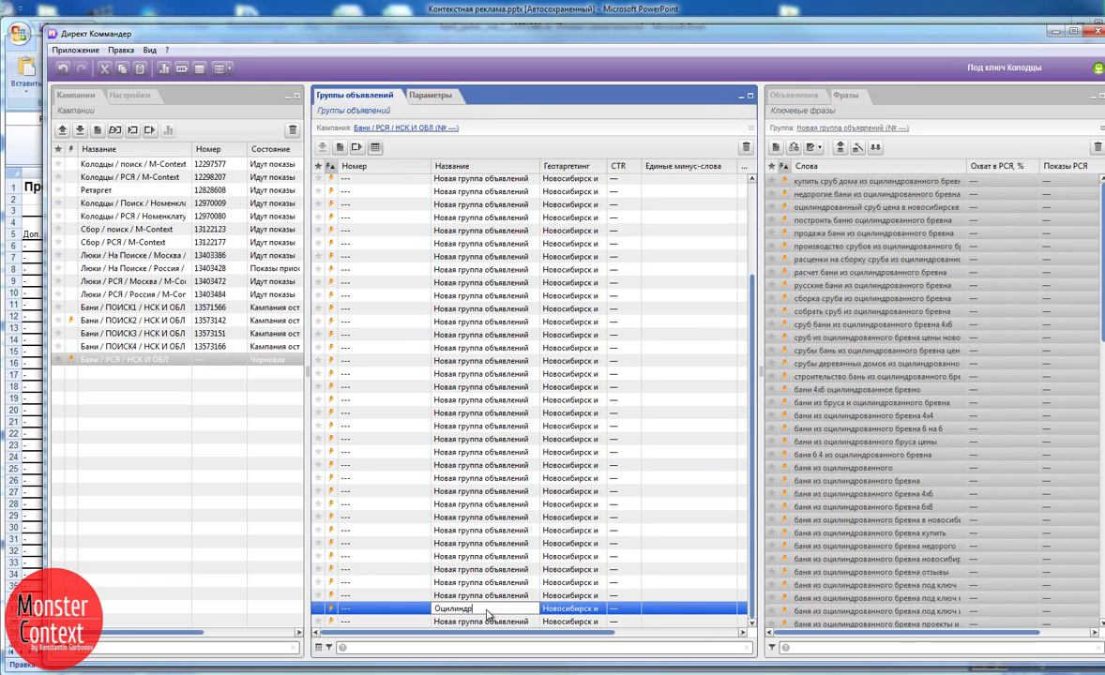
left_click(493, 621)
type("Профилир")
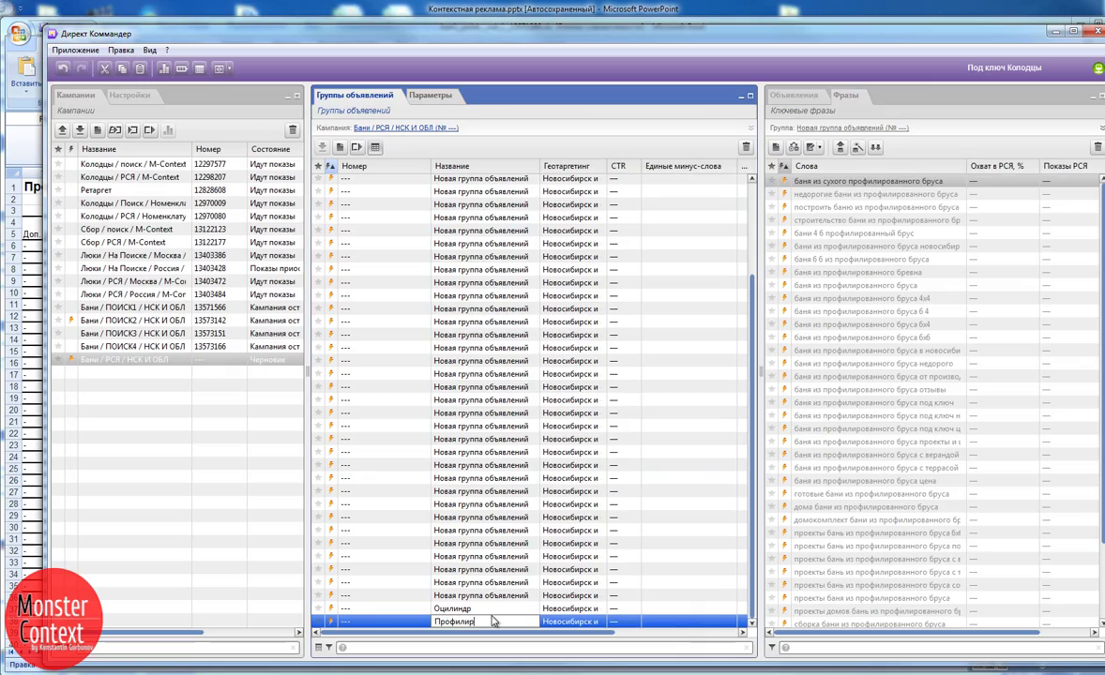
key("Return")
Step: Select all ads across groups and open Мастер изображений
key("ctrl+a")
left_click(793, 95)
left_click(811, 147)
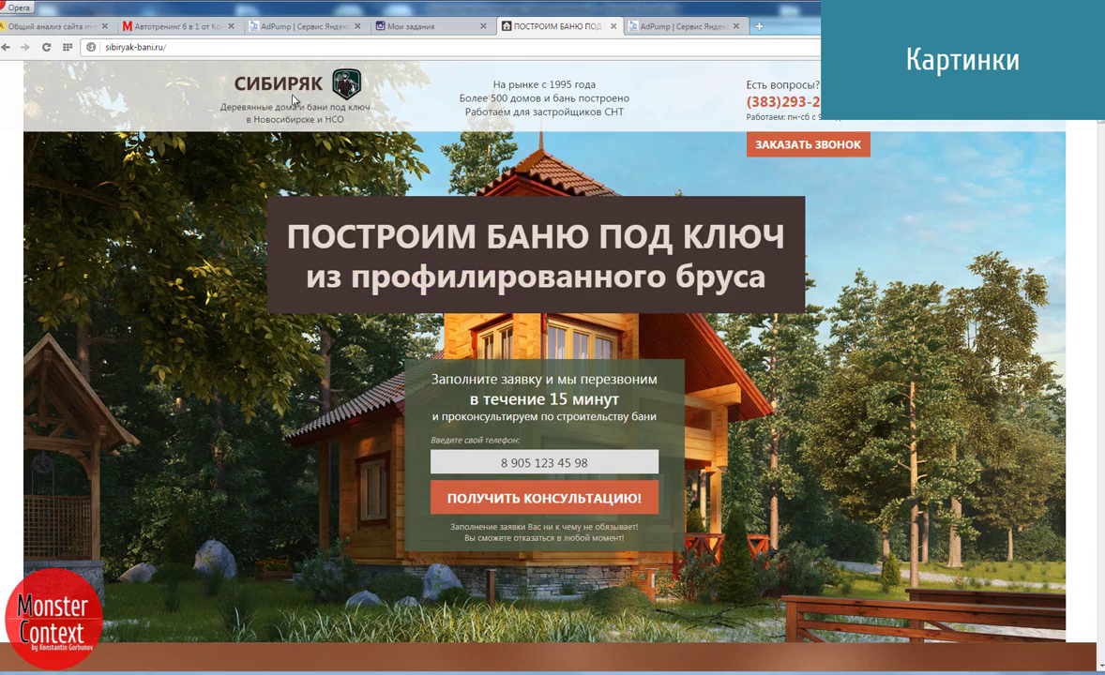
Step: Compare the utm_p=3 and utm_p=2 landing-page variants, then open the bg1_3.jpg background image alone
key("BackSpace")
type("3")
key("Return")
key("BackSpace")
type("2")
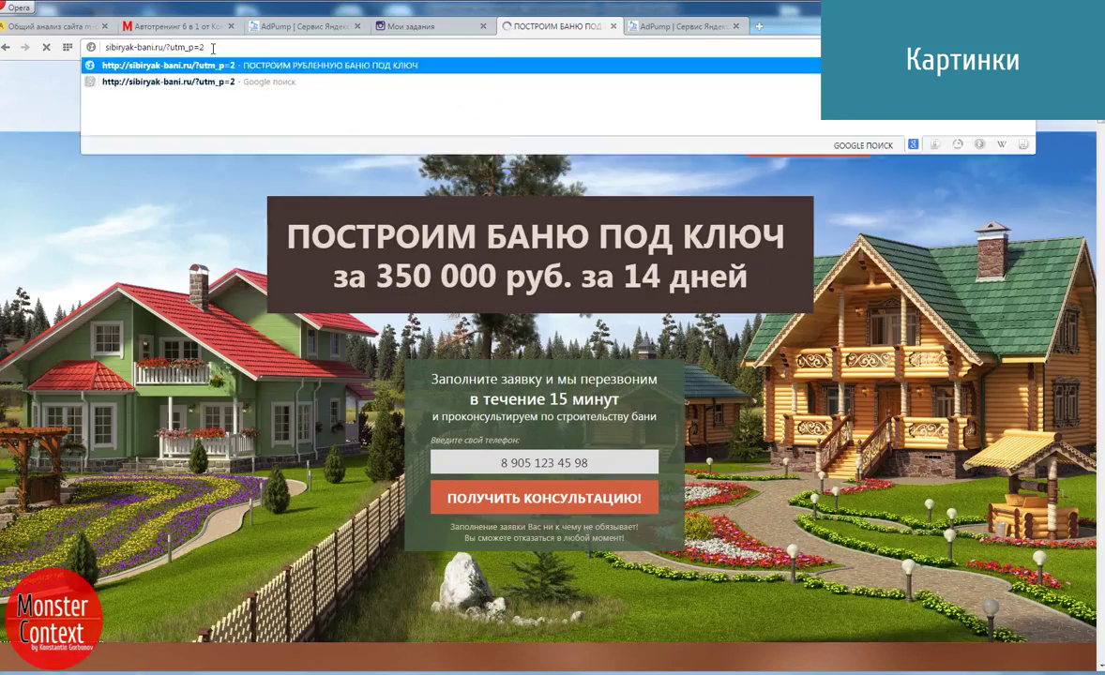
key("Return")
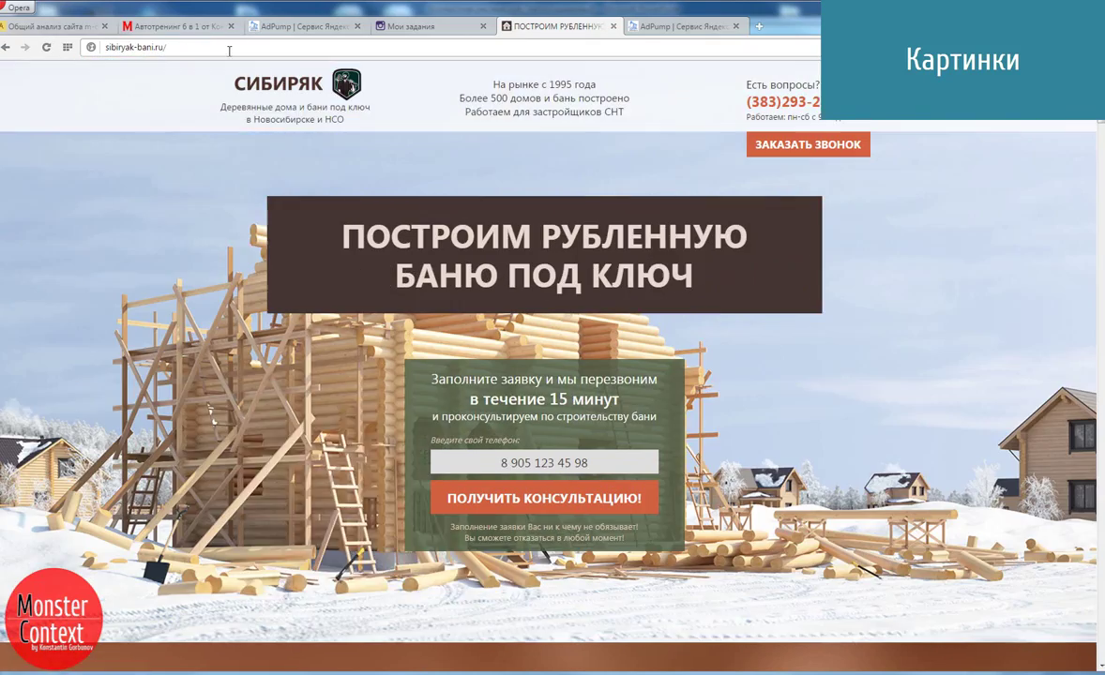
right_click(242, 420)
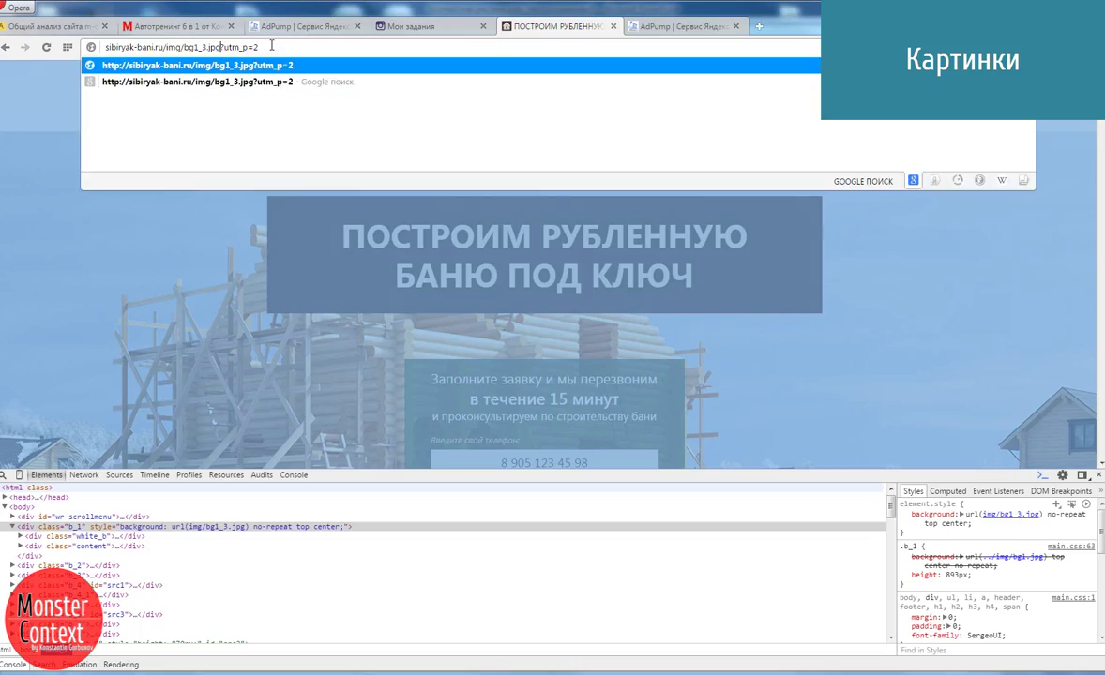
key("Return")
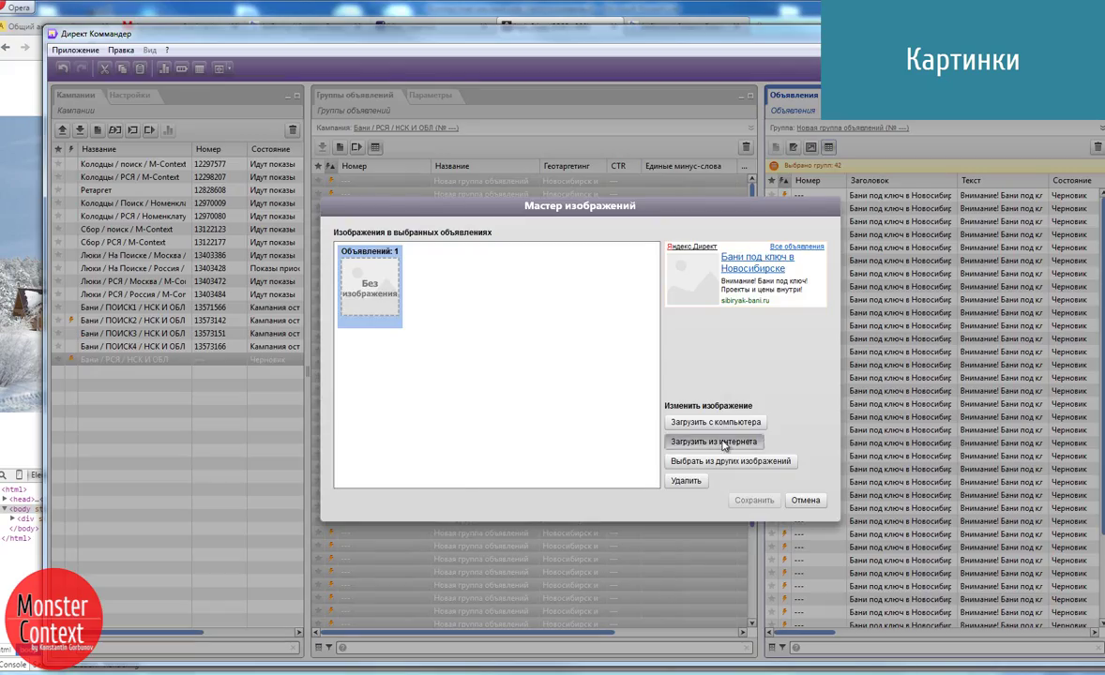
left_click(723, 442)
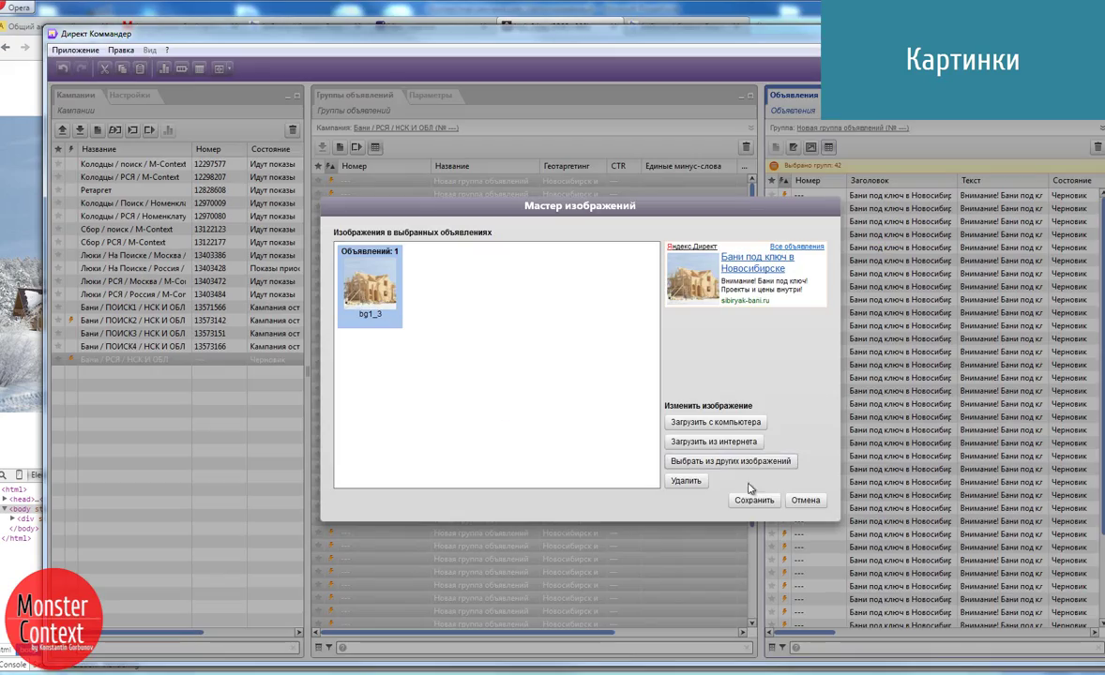
left_click(755, 501)
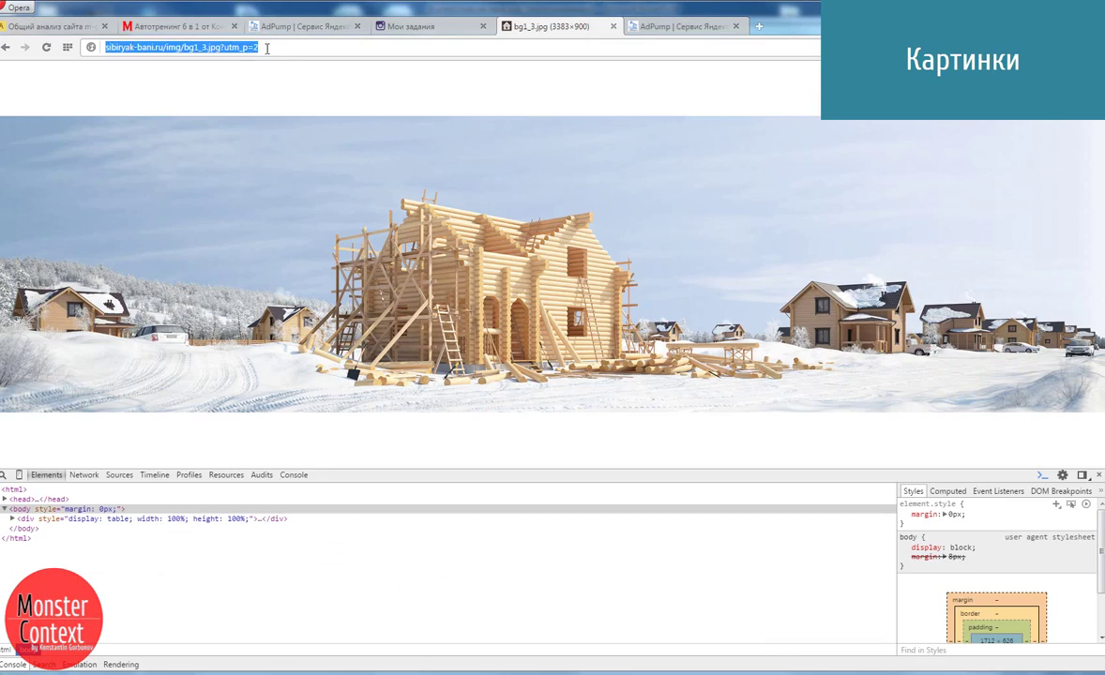
Step: View the bg1_2.jpg, bg1_4.jpg and bg1_5.jpg background images in turn
left_click(282, 47)
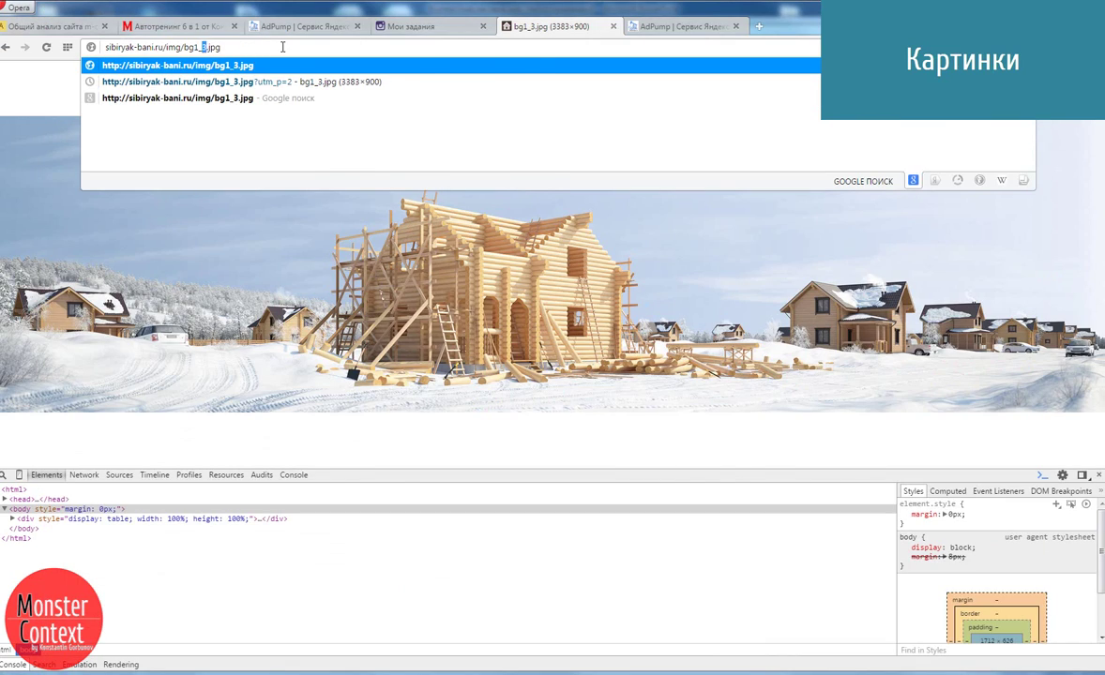
type("2")
key("Return")
type("4")
key("Return")
left_click(206, 47)
left_click_drag(211, 47, 205, 46)
type("5")
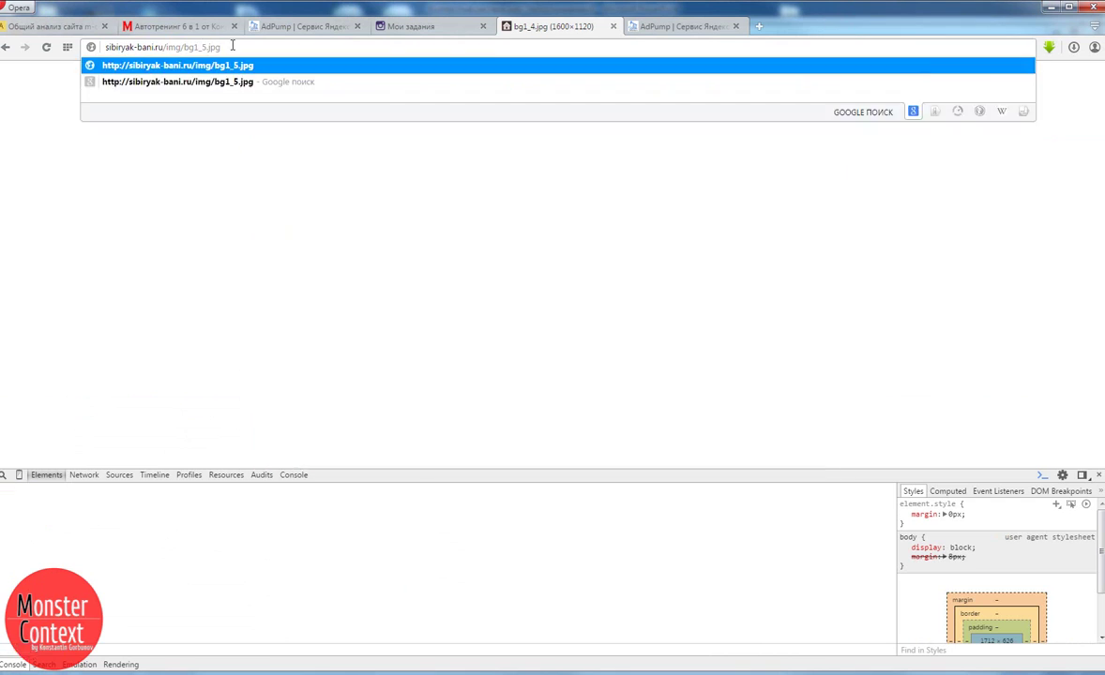
key("Return")
Step: Check bg1_1.jpg, bg1_2.jpg and a nonexistent bg1_6.jpg, then return to bg1_5.jpg
type("1")
key("Return")
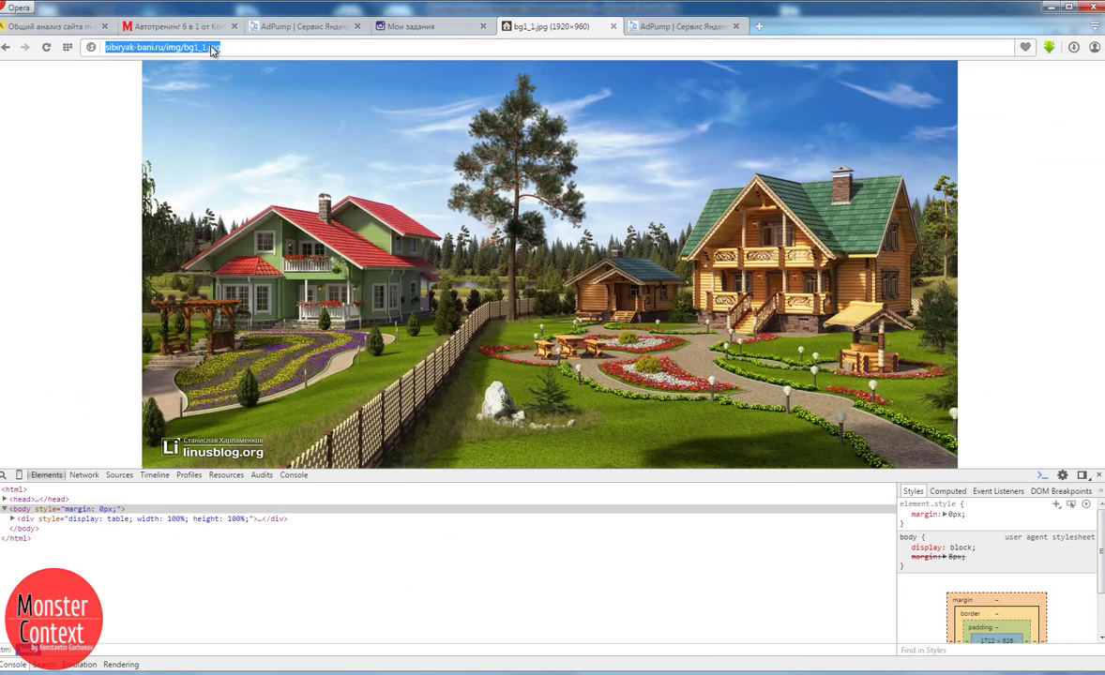
left_click(206, 47)
type("2")
key("Return")
type("6")
key("Return")
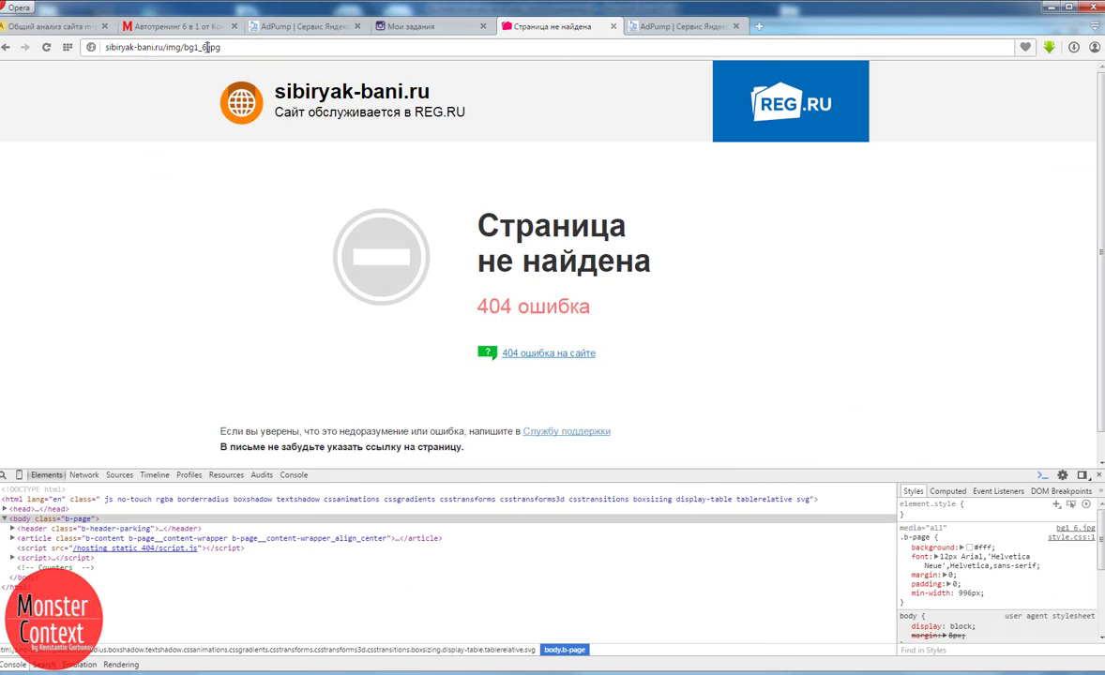
left_click(205, 47)
type("5")
key("Return")
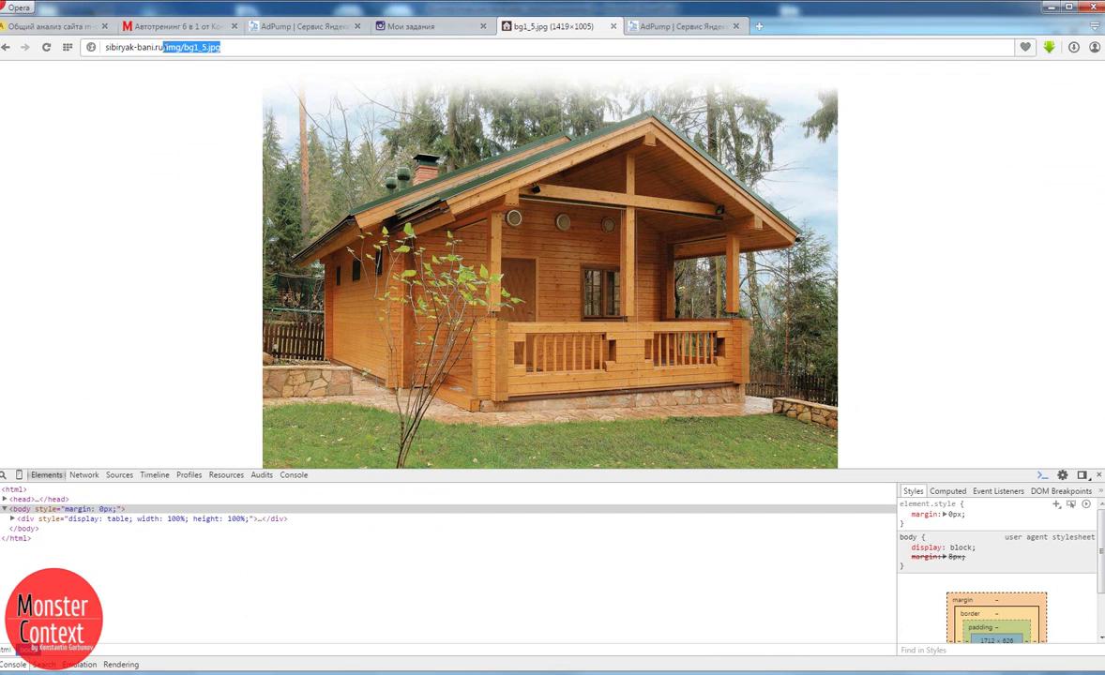
Step: Load the site's home page and then the utm_p=4 landing-page variant
key("BackSpace")
key("Return")
key("BackSpace")
type("4")
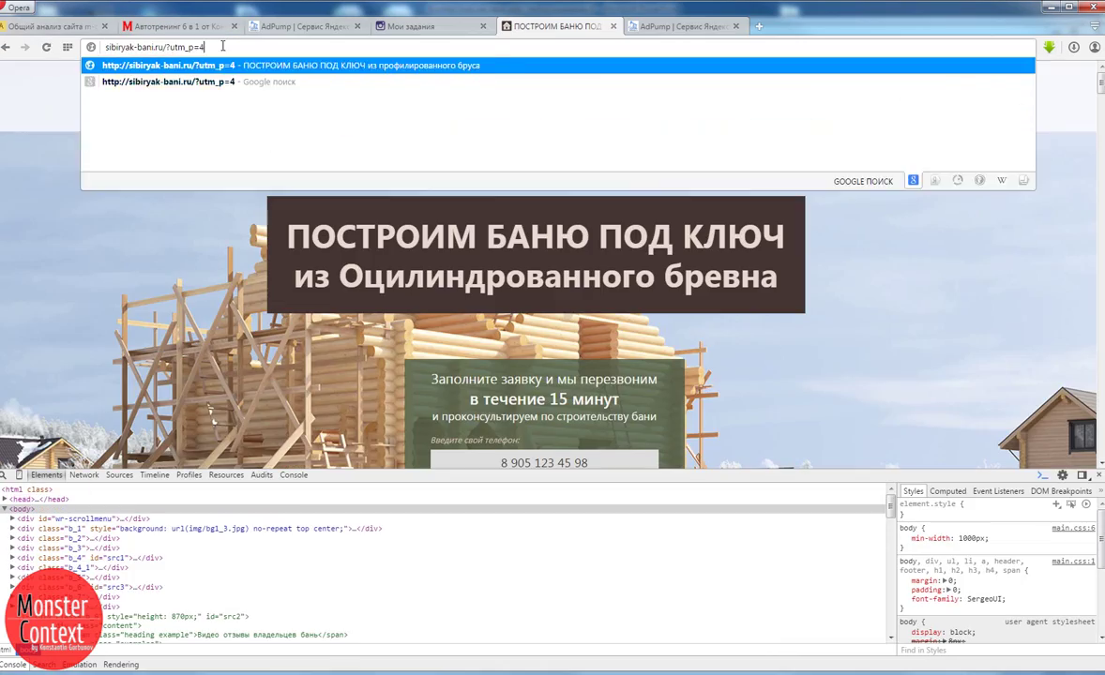
key("Return")
Step: Go back through the history to the bg1_5.jpg wooden sauna photo and return to Commander
left_click(15, 48)
left_click(9, 49)
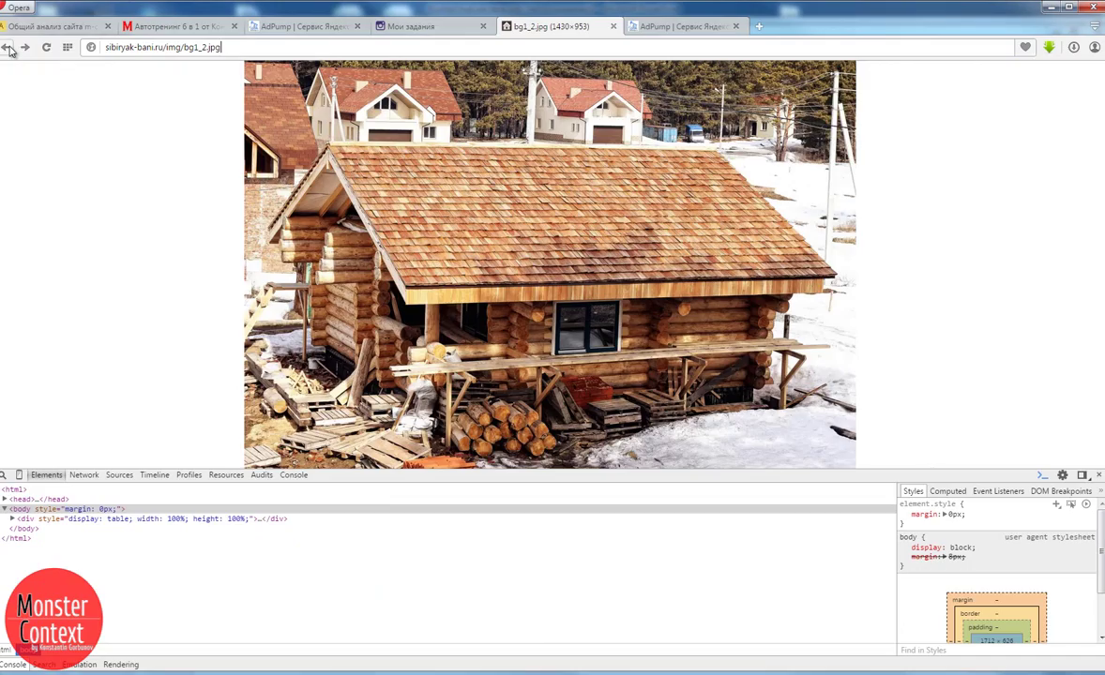
left_click(7, 49)
left_click(7, 49)
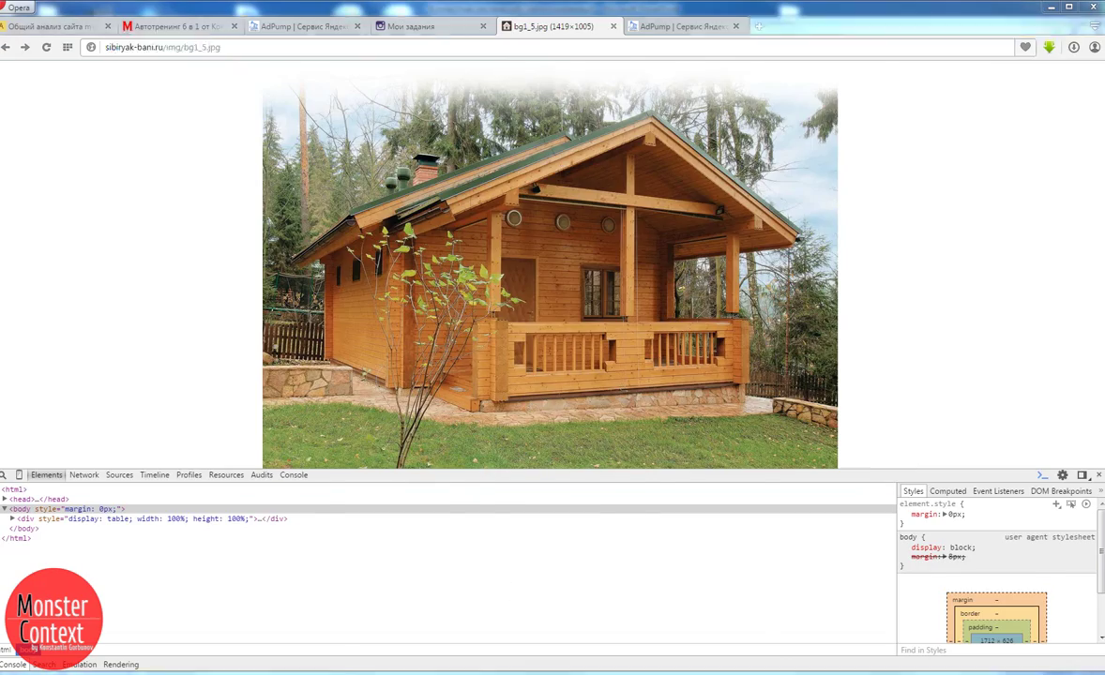
key("alt+Tab")
Step: Load the bg1_5 sauna image from its web link, crop it around the sauna and upload it
left_click(812, 147)
left_click(720, 441)
left_click(806, 387)
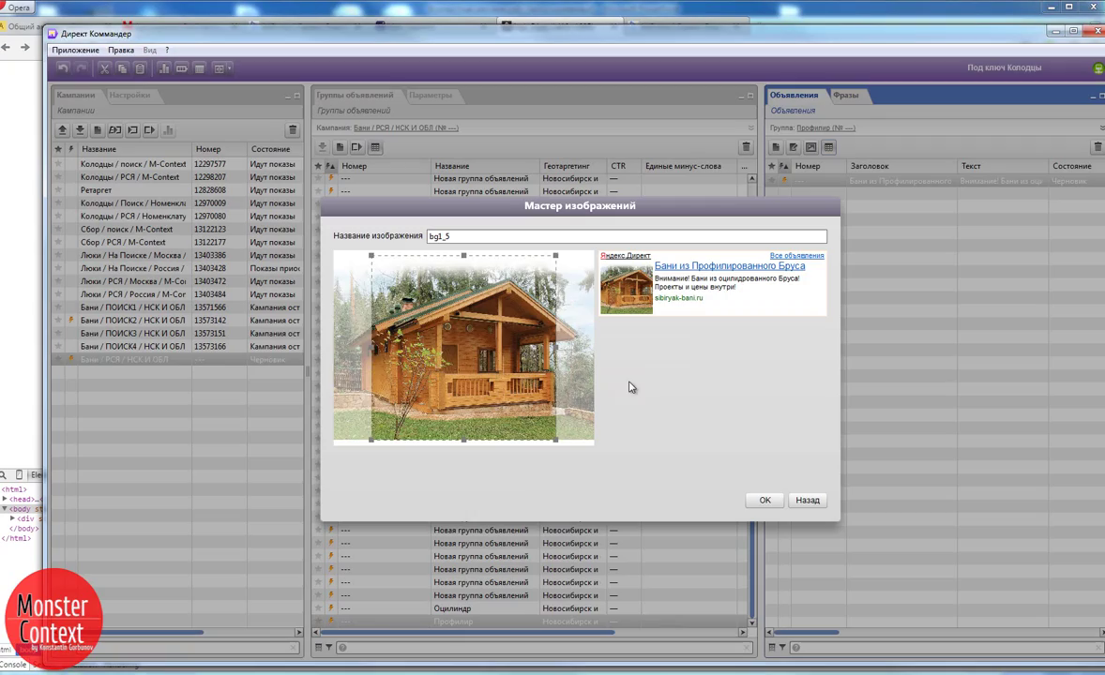
left_click_drag(442, 309, 436, 310)
left_click(765, 500)
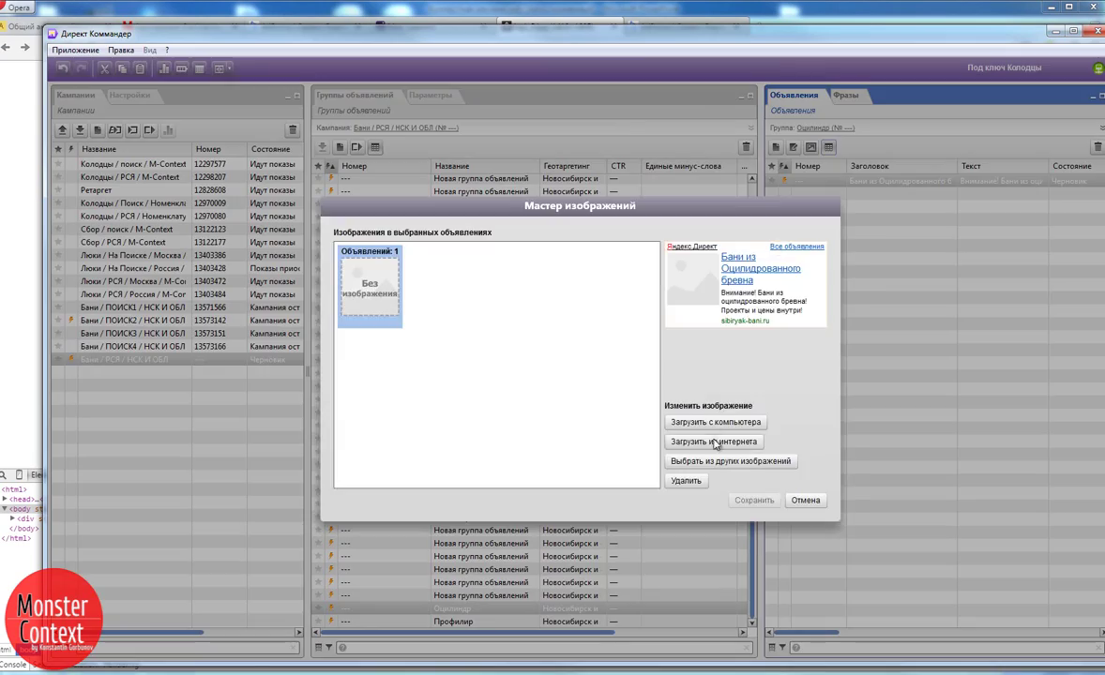
Step: Copy the bg1_2.jpg address from the browser, load it into the next ad, crop and save it
left_click(713, 440)
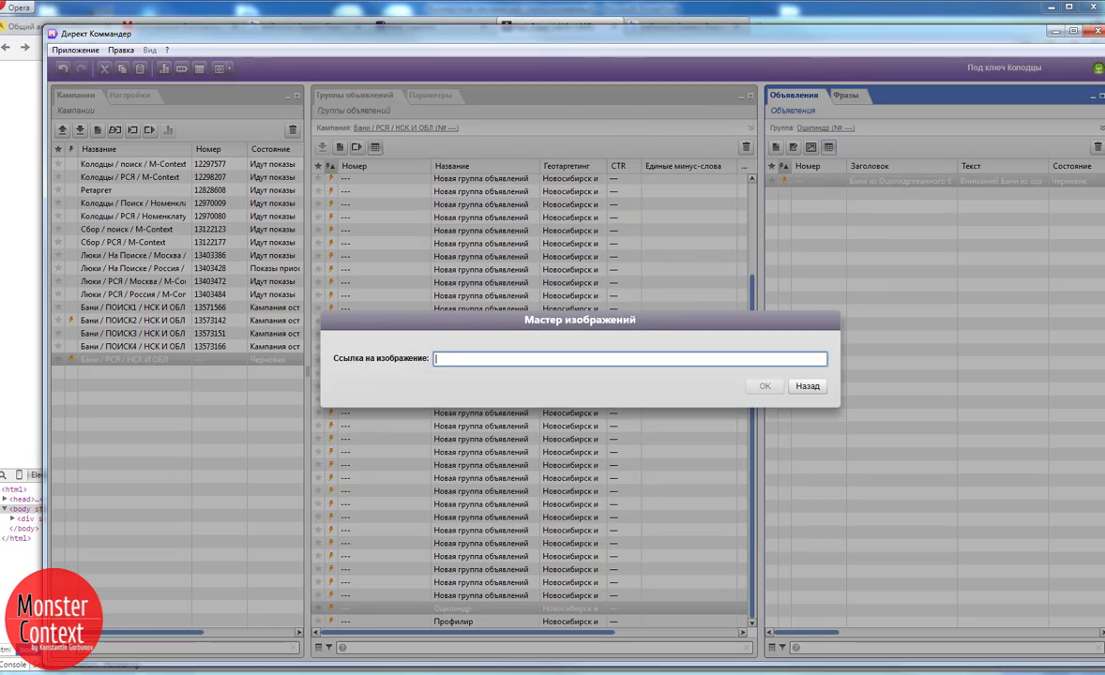
key("alt+Tab")
left_click(207, 47)
key("BackSpace")
type("2")
key("Return")
key("ctrl+c")
key("alt+Tab")
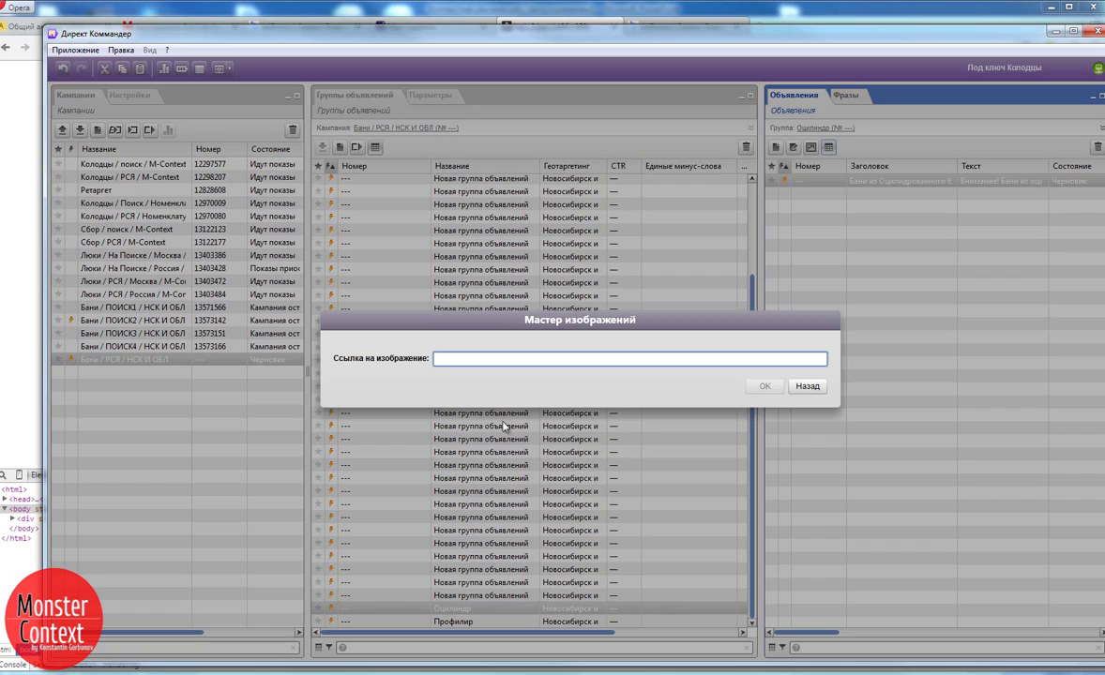
key("ctrl+v")
key("Return")
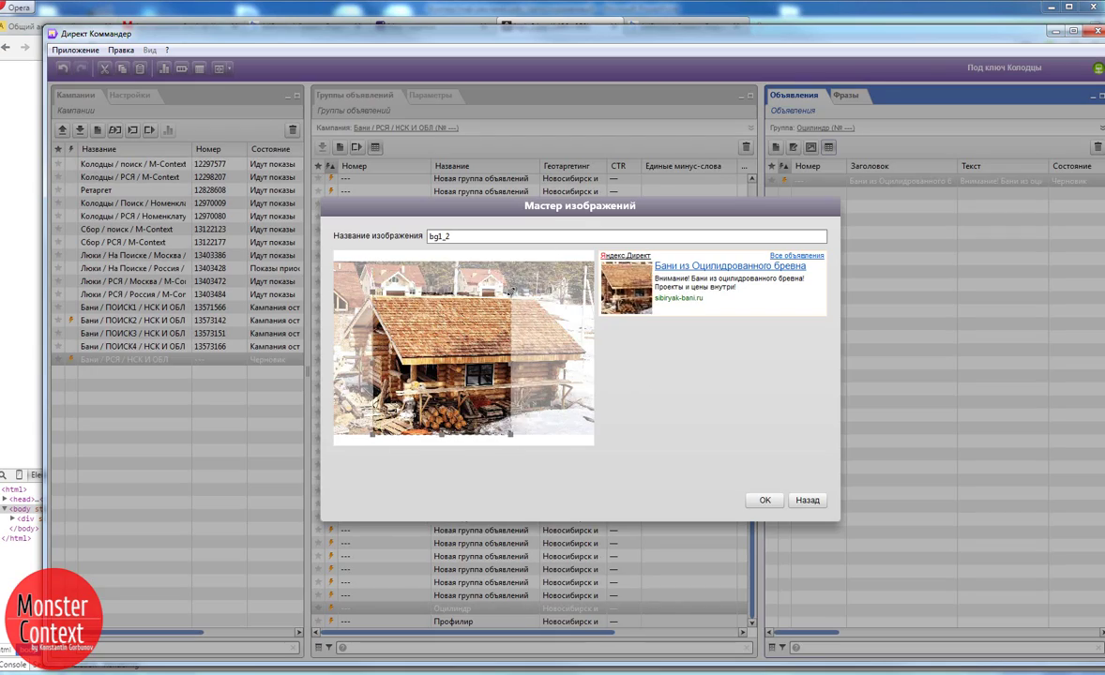
left_click(765, 500)
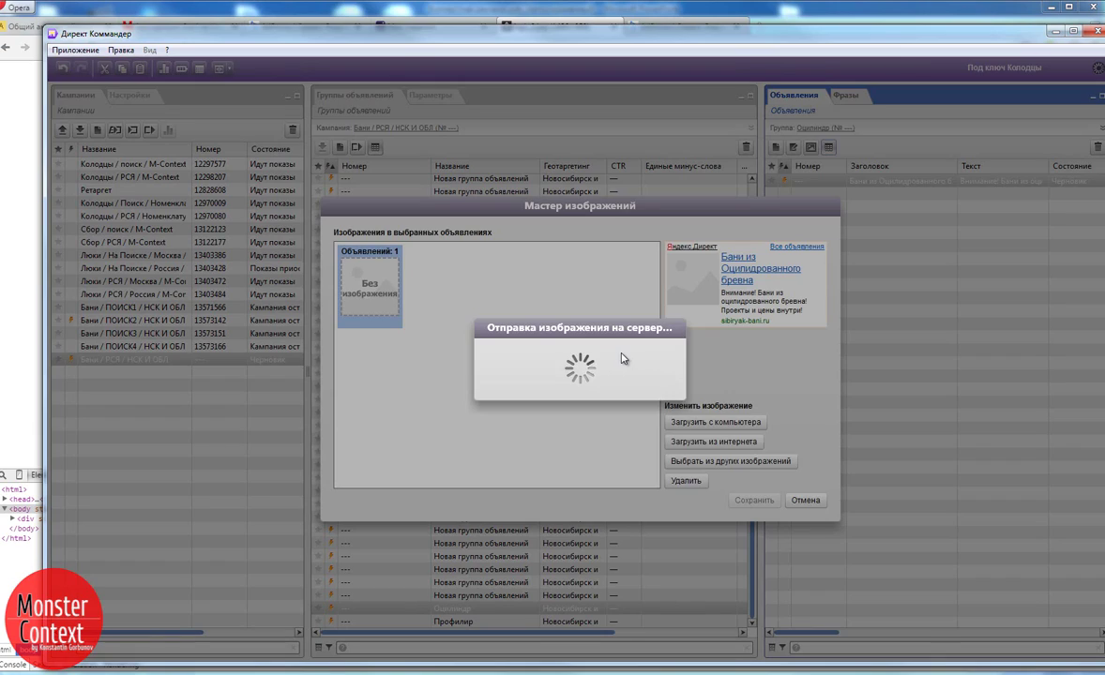
left_click(751, 502)
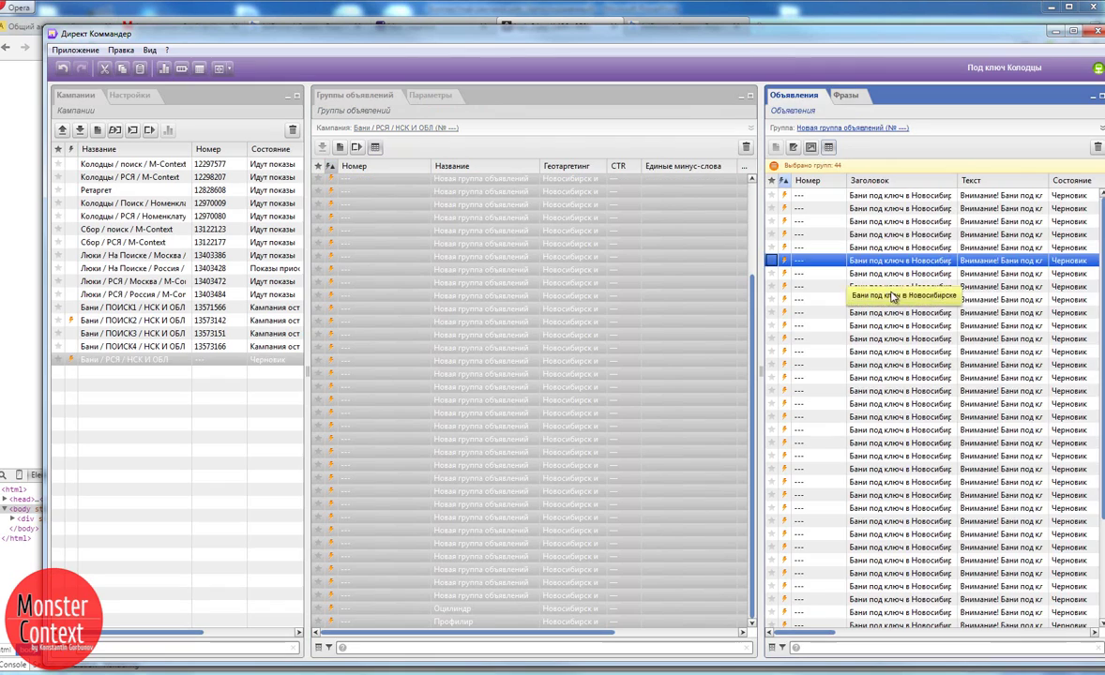
Step: Run phrase correction twice to remove duplicate phrases and fix phrase intersections across the groups
left_click(846, 95)
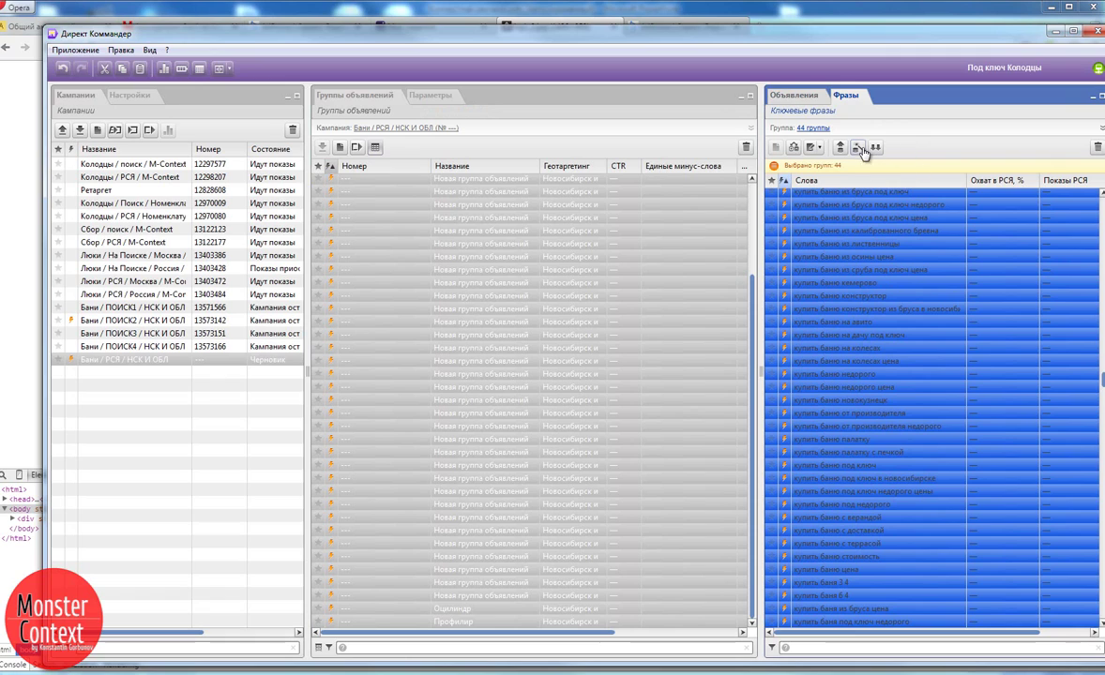
left_click(857, 148)
left_click(844, 261)
left_click(477, 413)
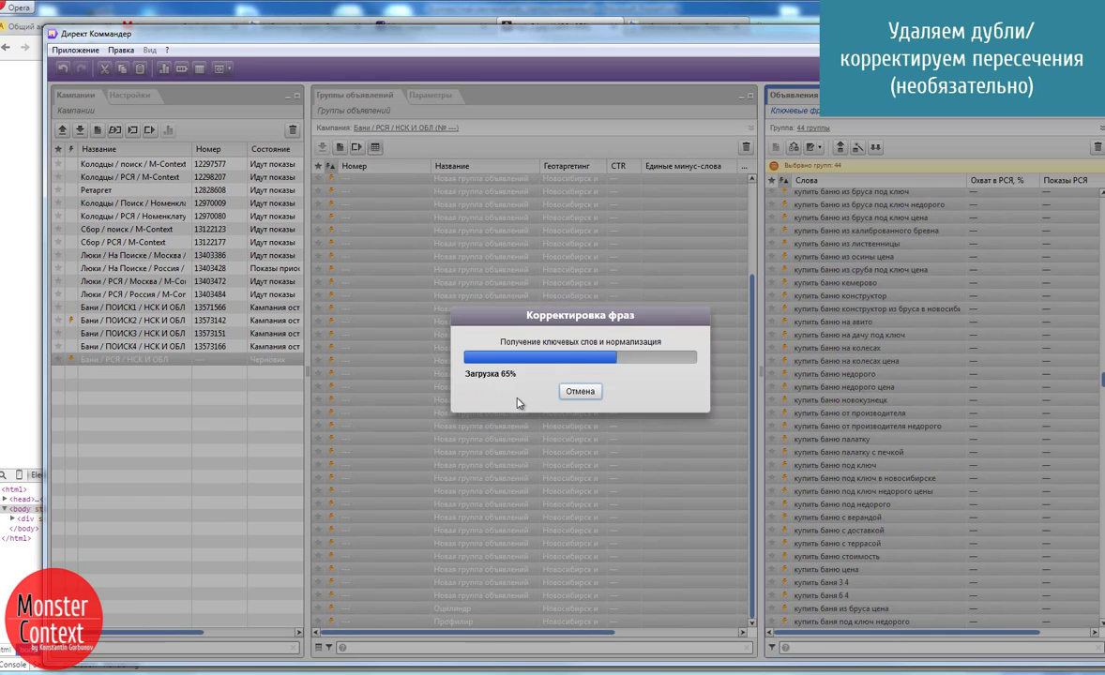
scroll(479, 371, "down", 5)
left_click(555, 444)
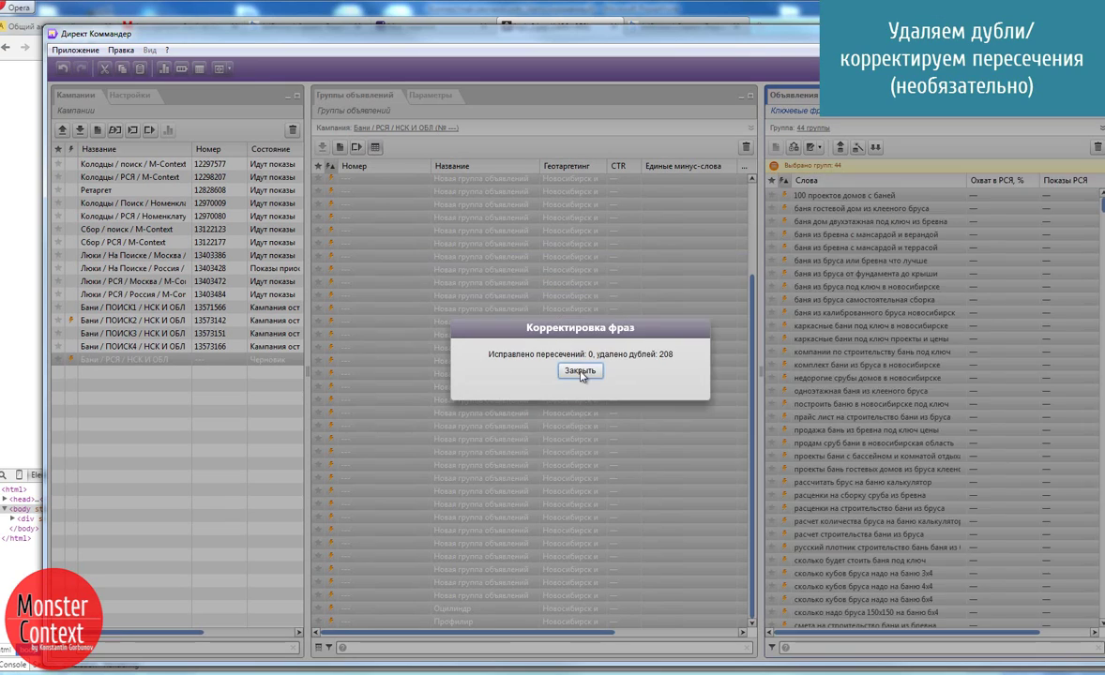
left_click(581, 372)
left_click(812, 147)
left_click(830, 191)
left_click(477, 413)
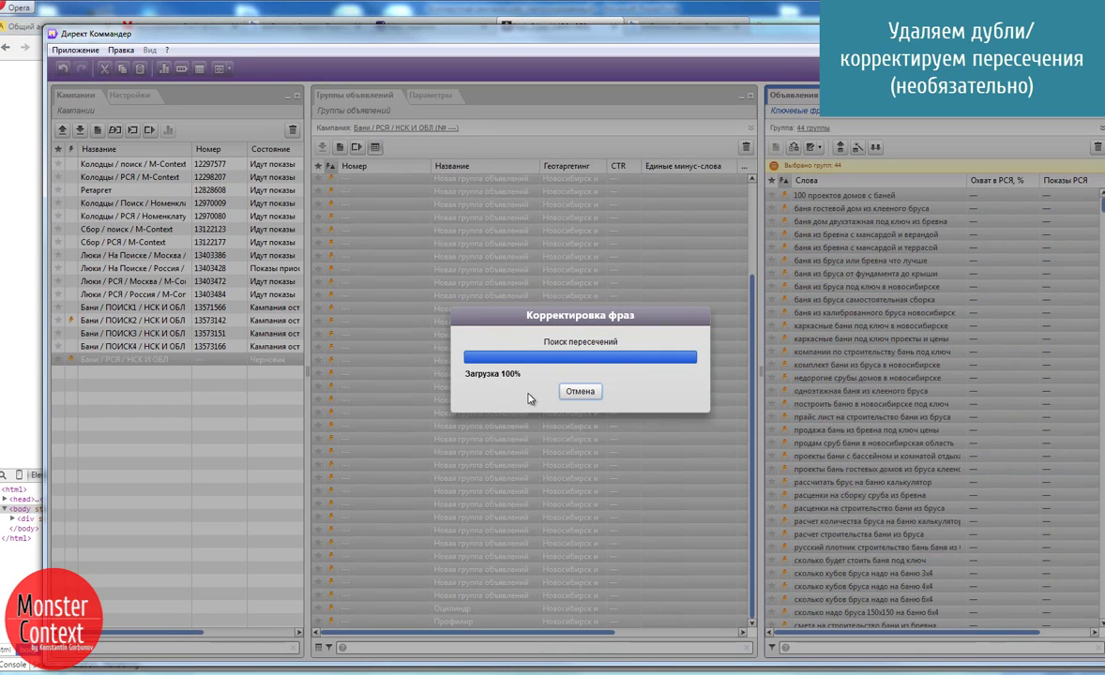
left_click(555, 444)
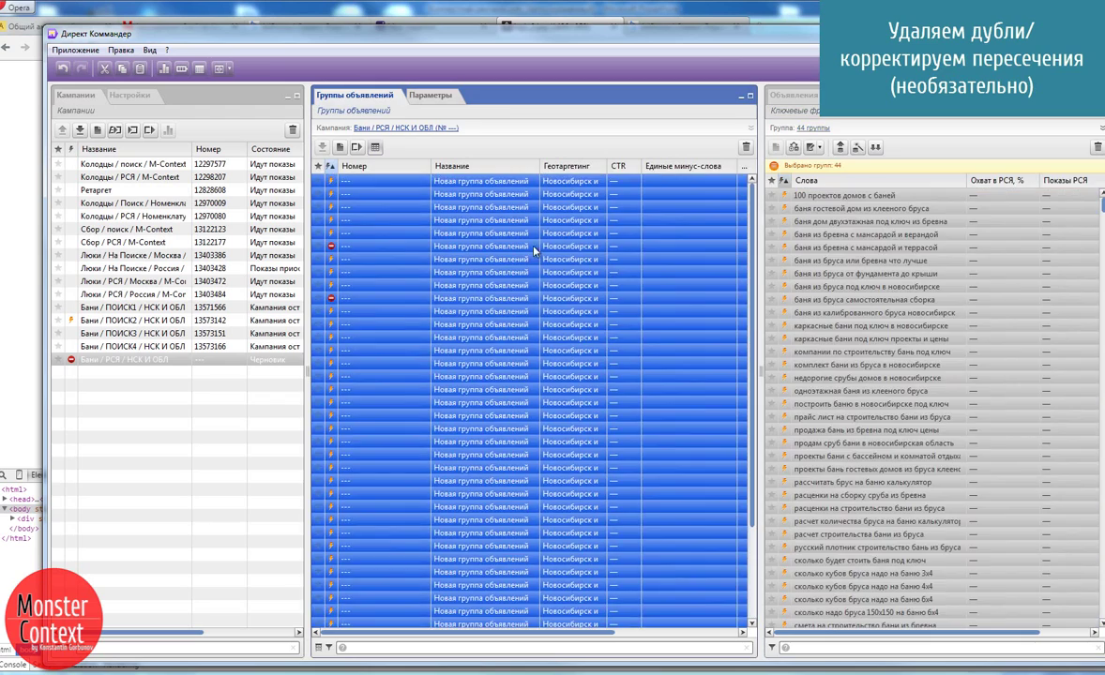
Step: Review the keywords of the flagged ad groups and paste copies of the chosen groups
left_click(331, 298)
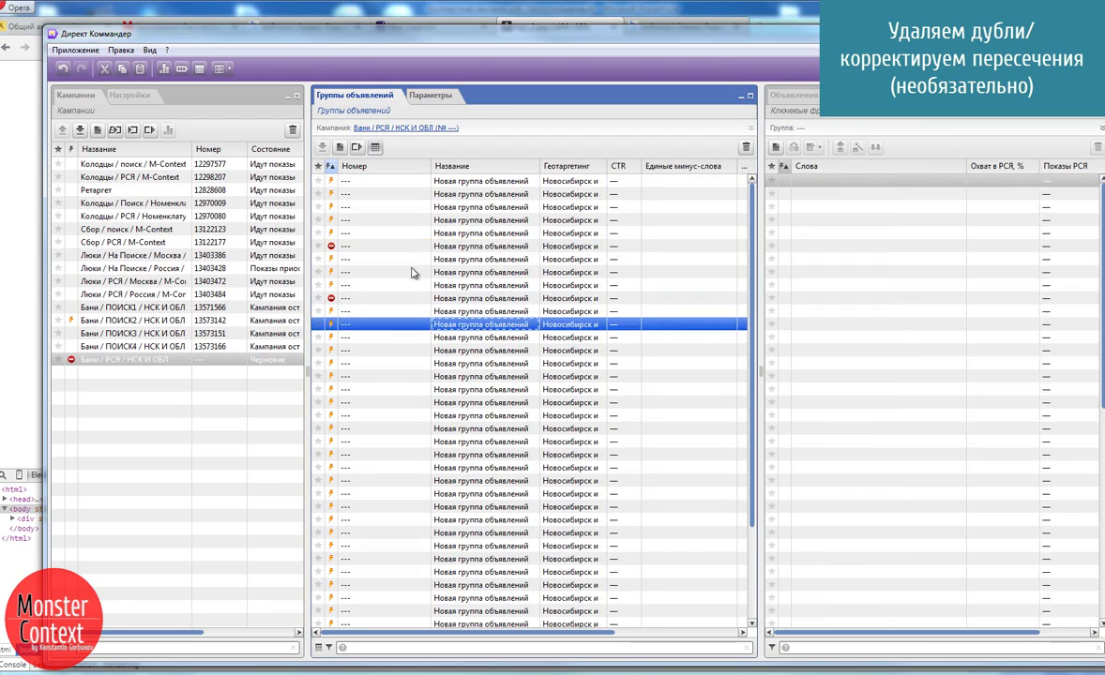
left_click(346, 272)
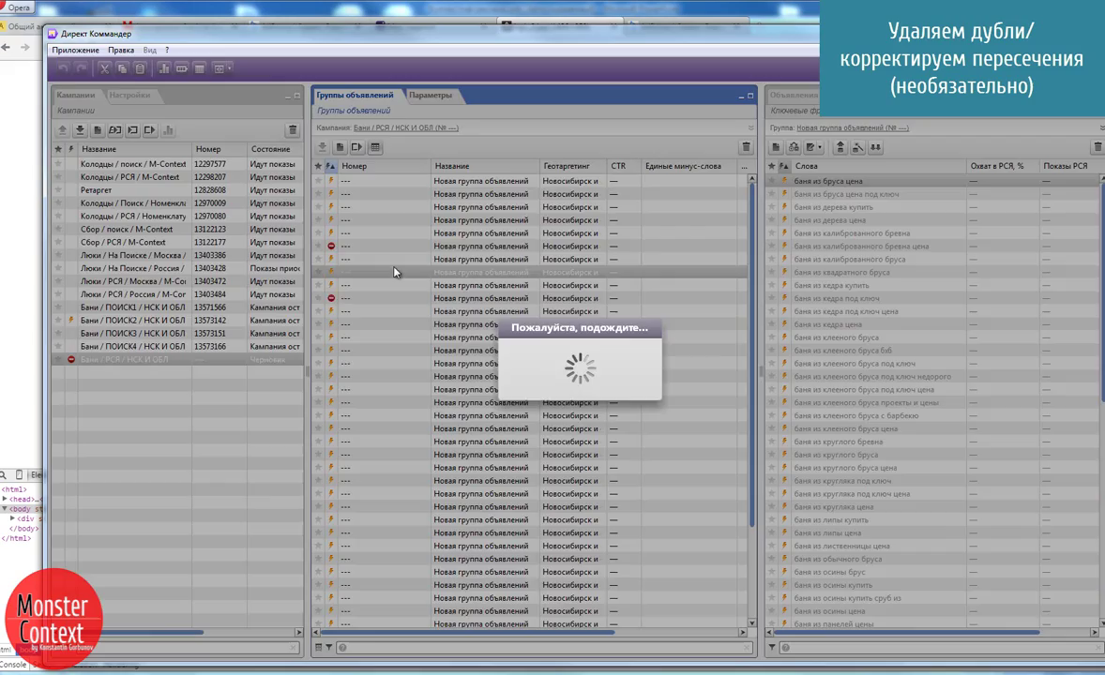
left_click(353, 597)
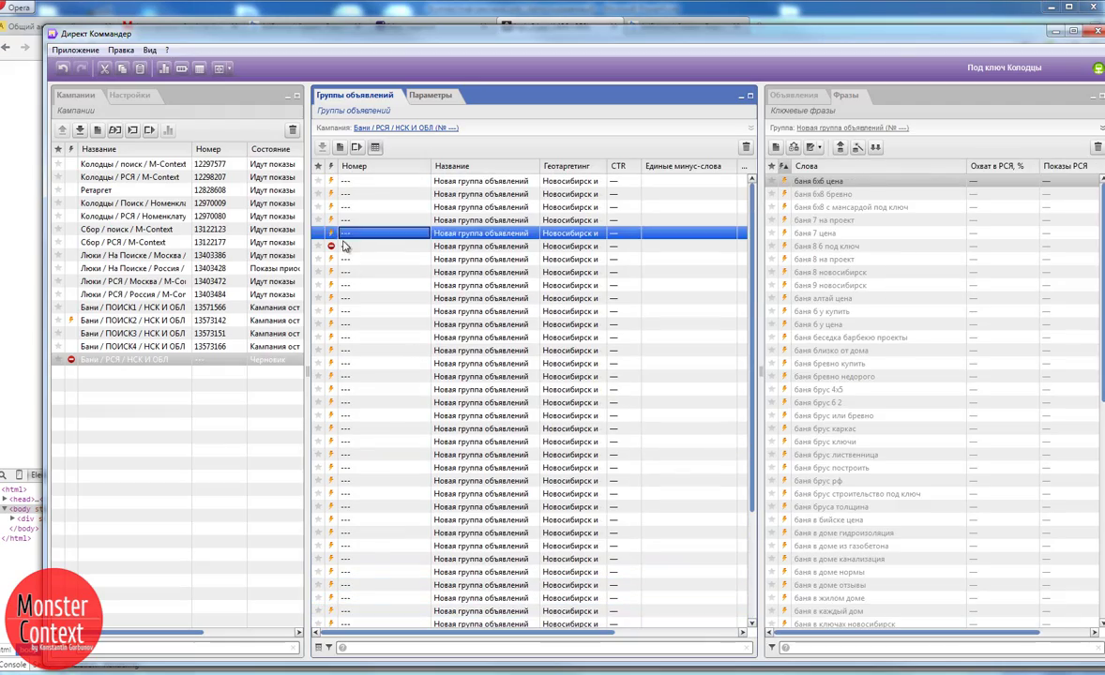
key("ctrl+v")
key("Return")
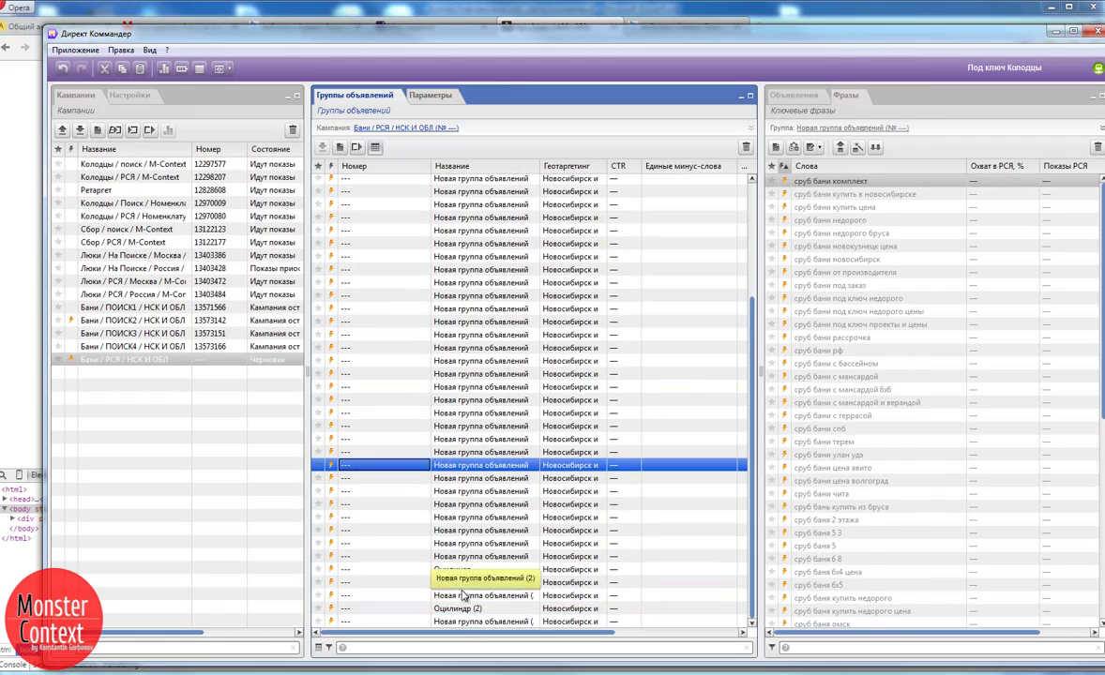
Step: Select an ad group and send the Бани / РСЯ / НСК И ОБЛ campaign to the server
key("ctrl+a")
left_click(460, 312)
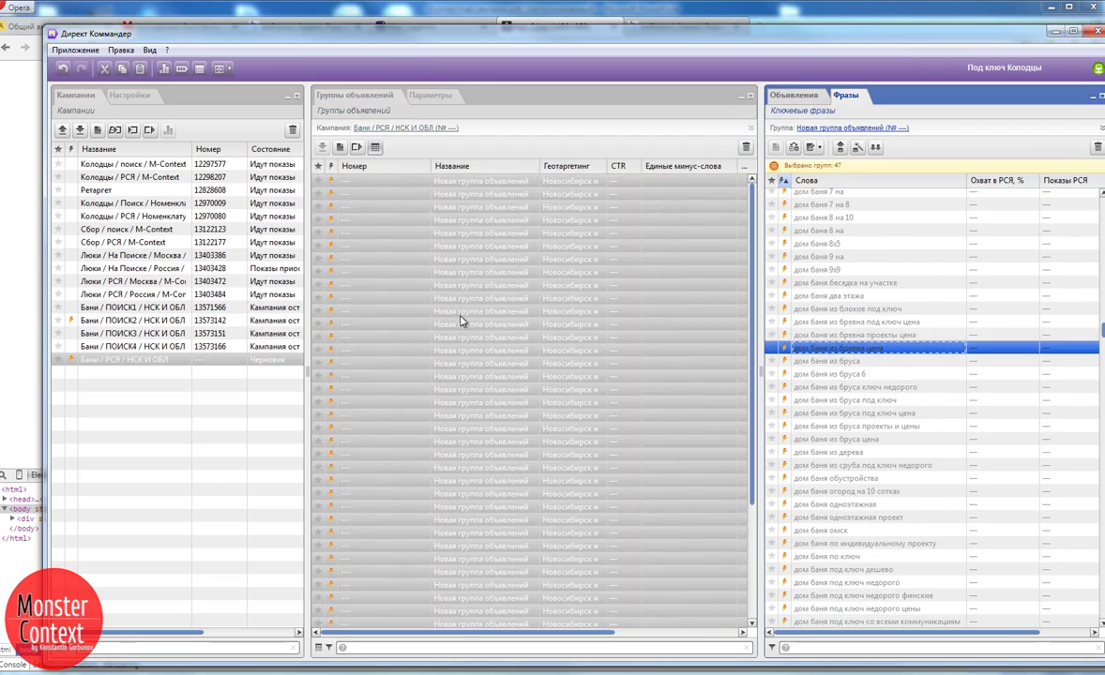
left_click(97, 130)
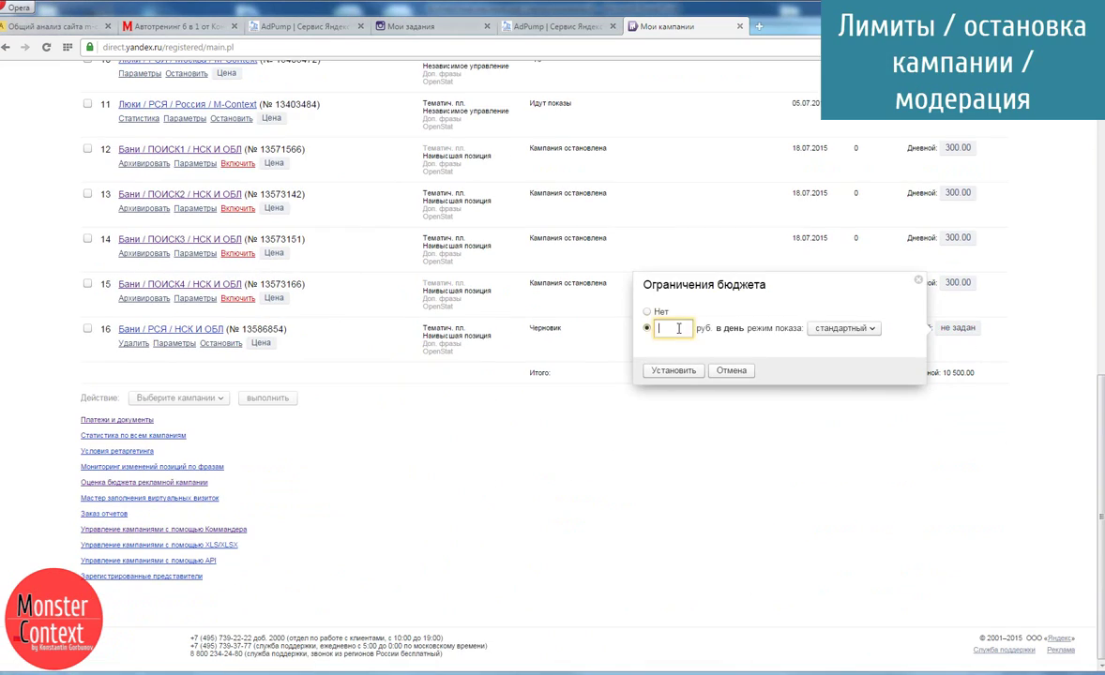
Step: Apply the 300-rouble daily limit, stop the campaign, send it to moderation, and return to Commander
left_click(672, 370)
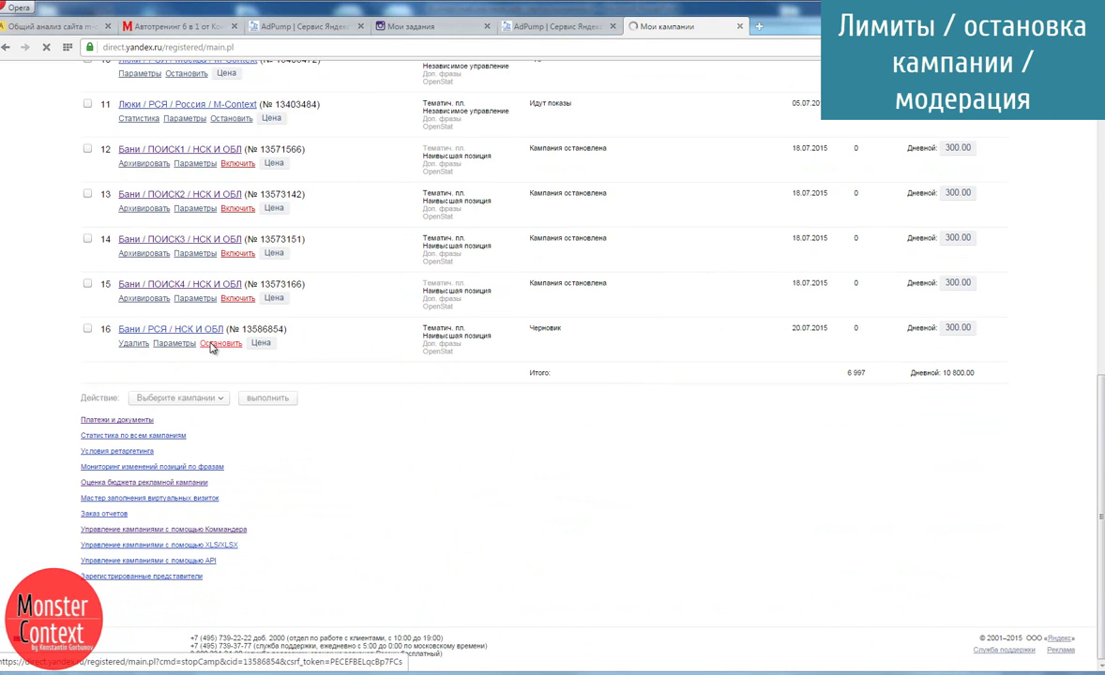
left_click(212, 343)
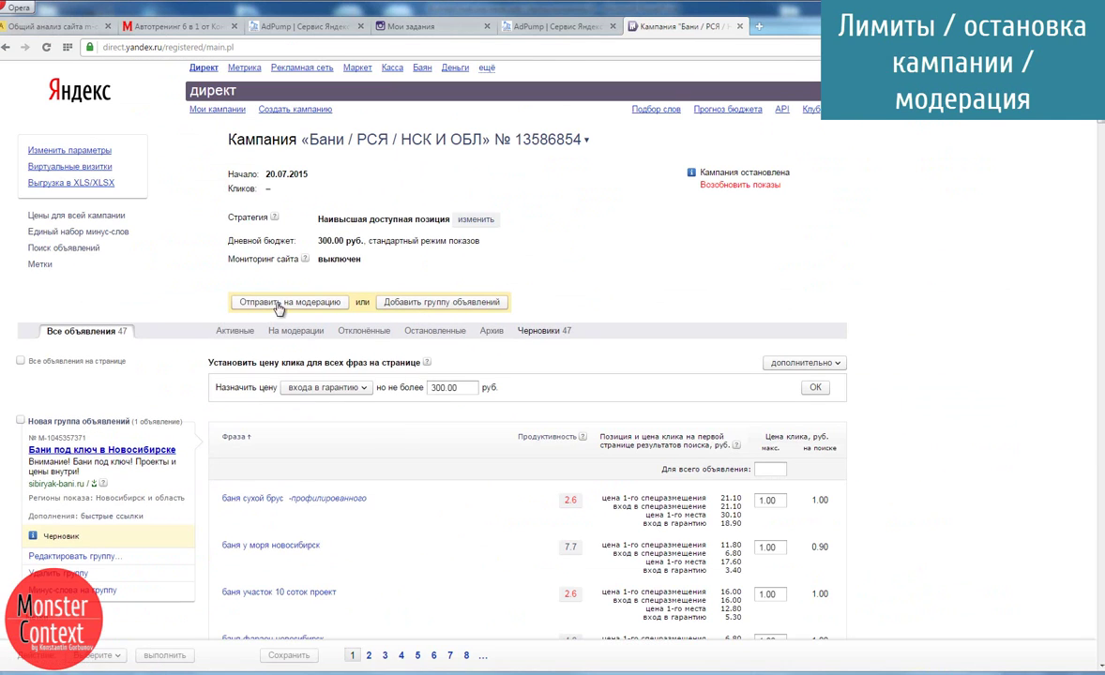
left_click(272, 291)
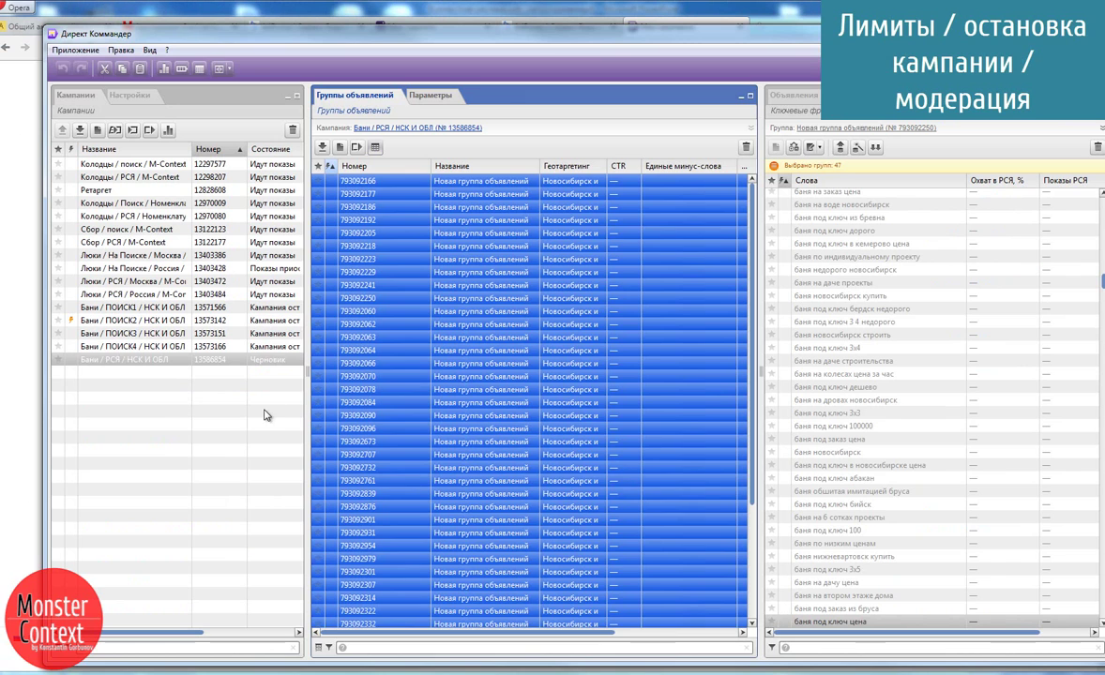
left_click(222, 365)
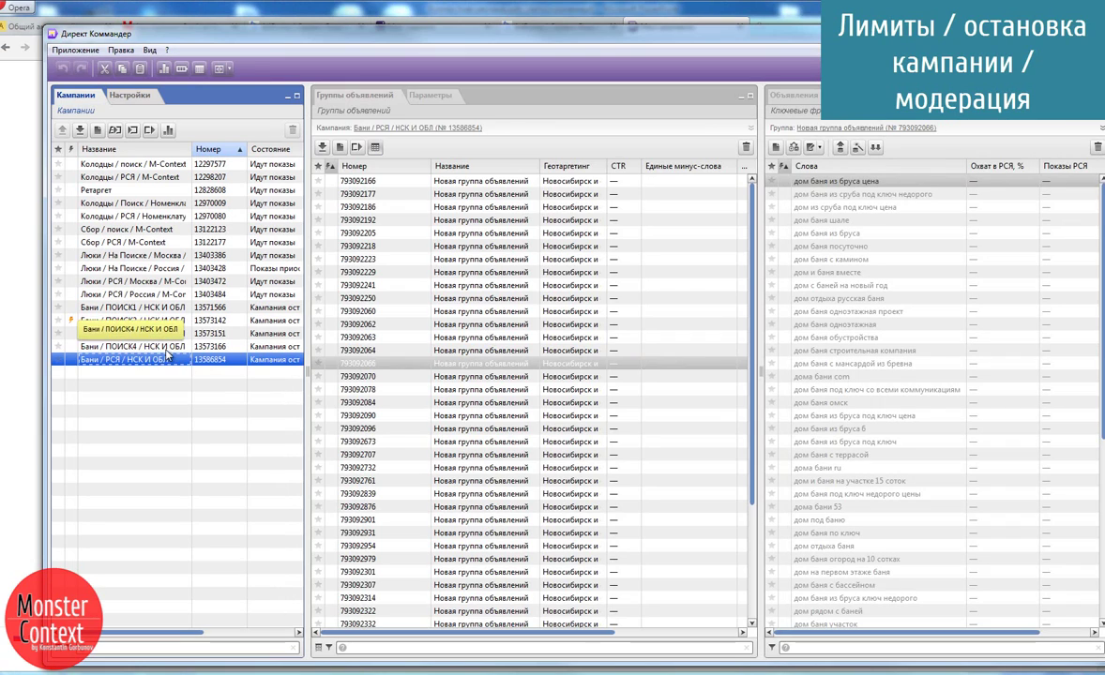
Step: Set the strategy to Независимое управление with search impressions turned off (Отключены показы)
left_click(159, 346)
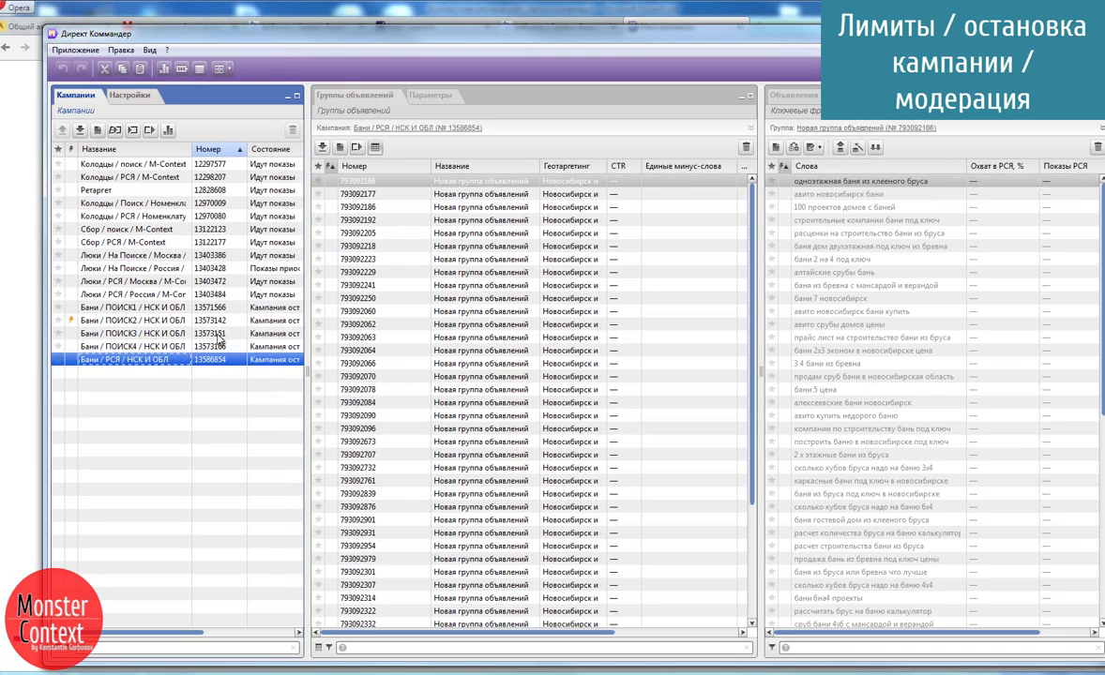
double_click(199, 346)
left_click(200, 361)
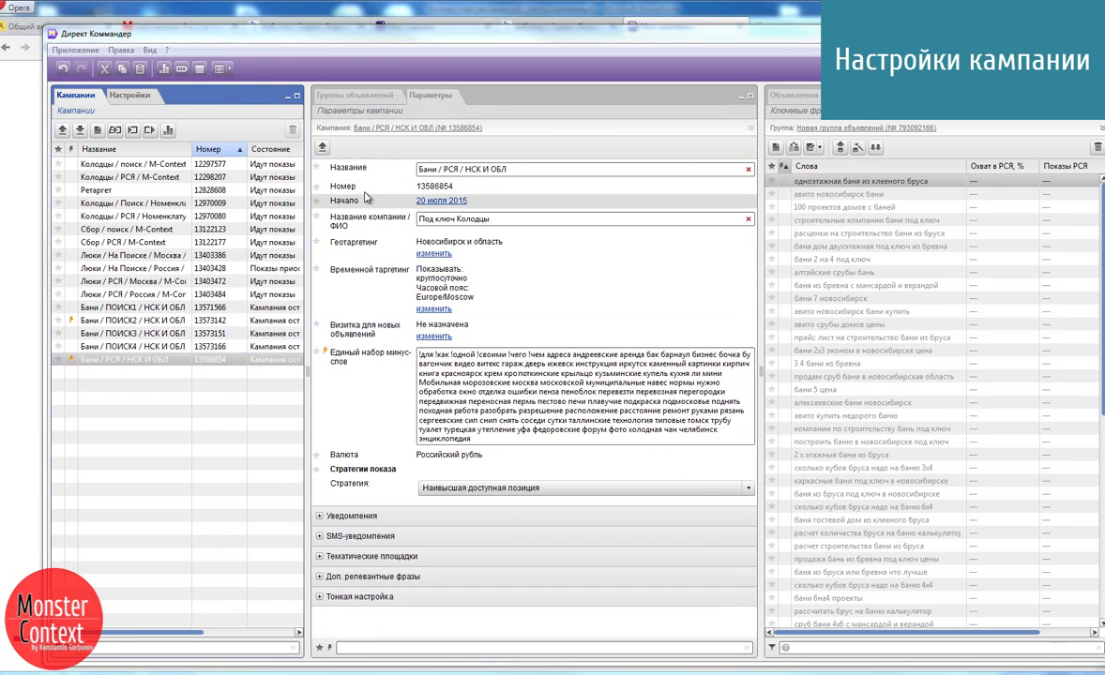
left_click(479, 488)
left_click(486, 619)
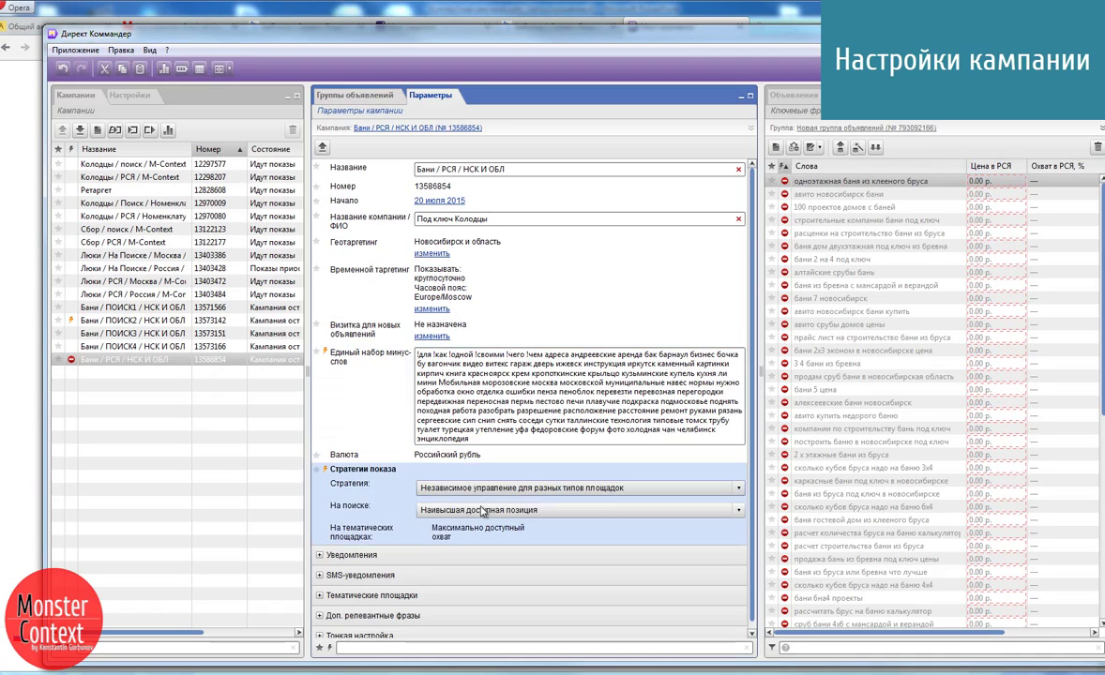
left_click(474, 502)
left_click(474, 570)
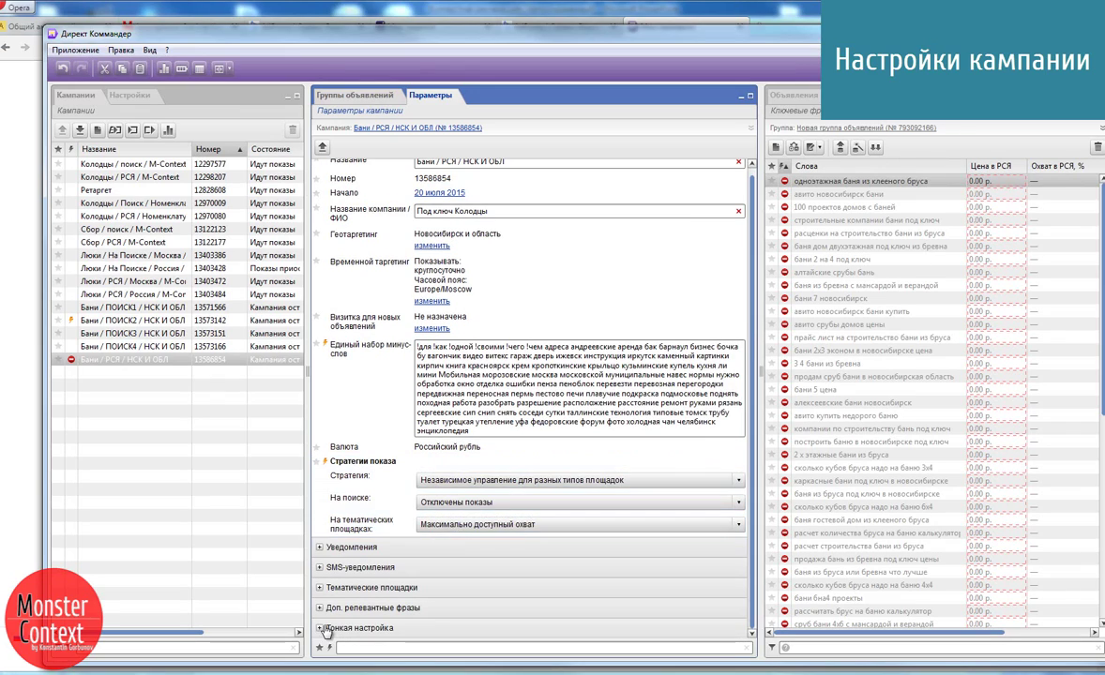
Step: Add Metrika counter 31496958 under Тонкая настройка and apply it
left_click(356, 630)
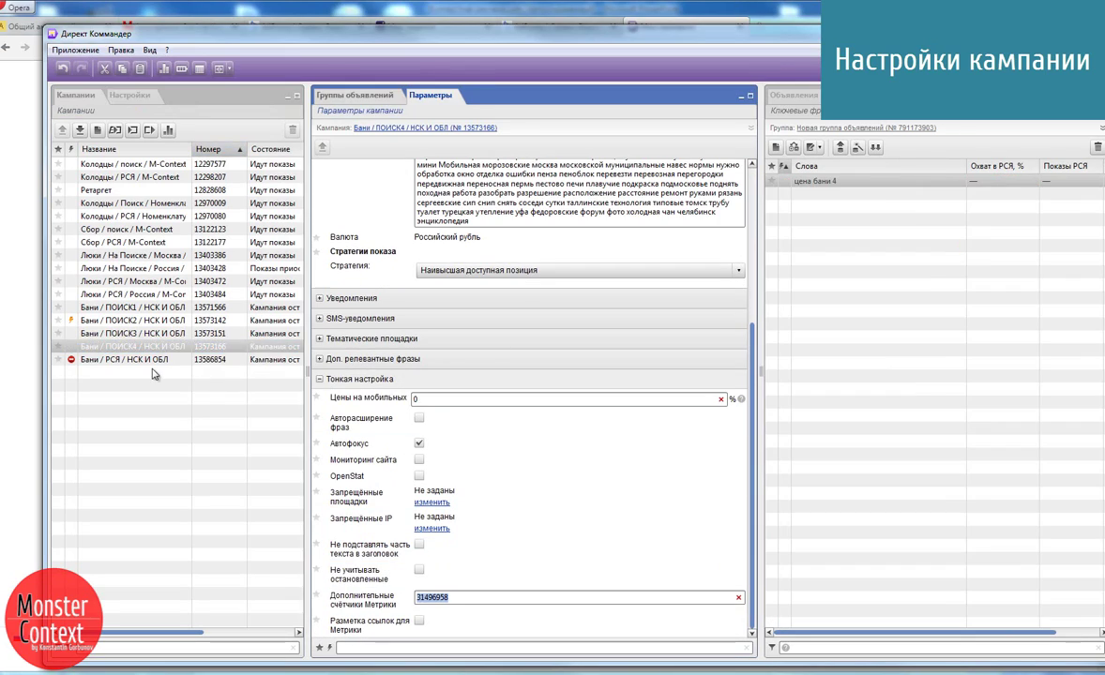
left_click(447, 612)
type("31496958")
left_click(418, 434)
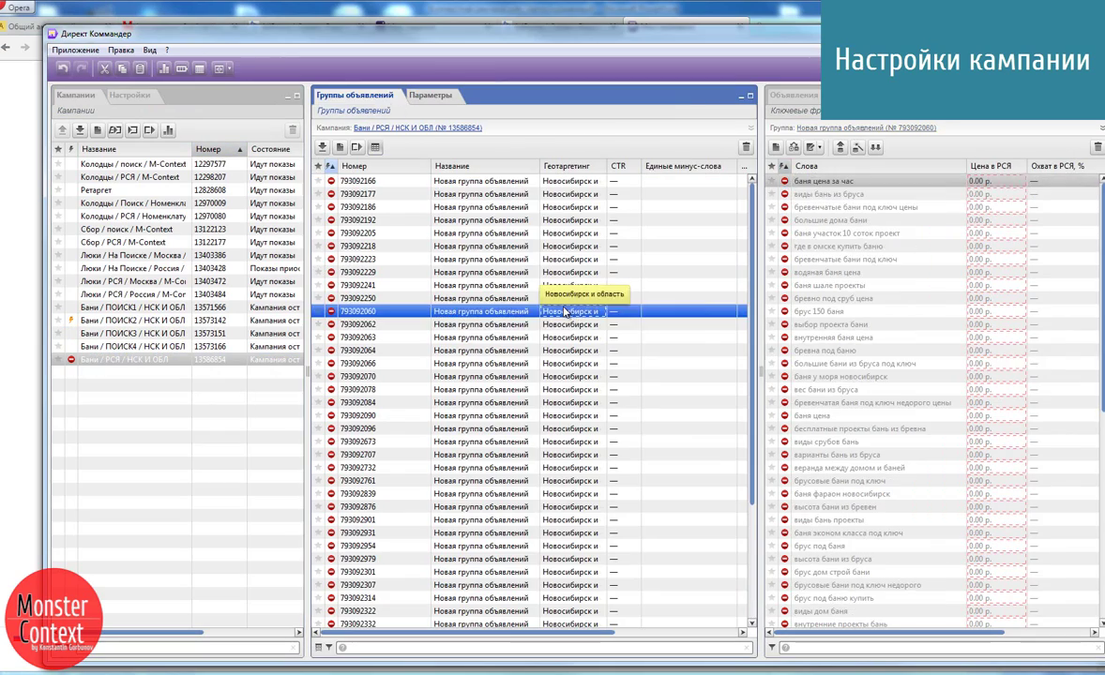
Step: Select all ad groups and apply a single 15.00 р. maximum click price on thematic placements
key("ctrl+a")
left_click(857, 148)
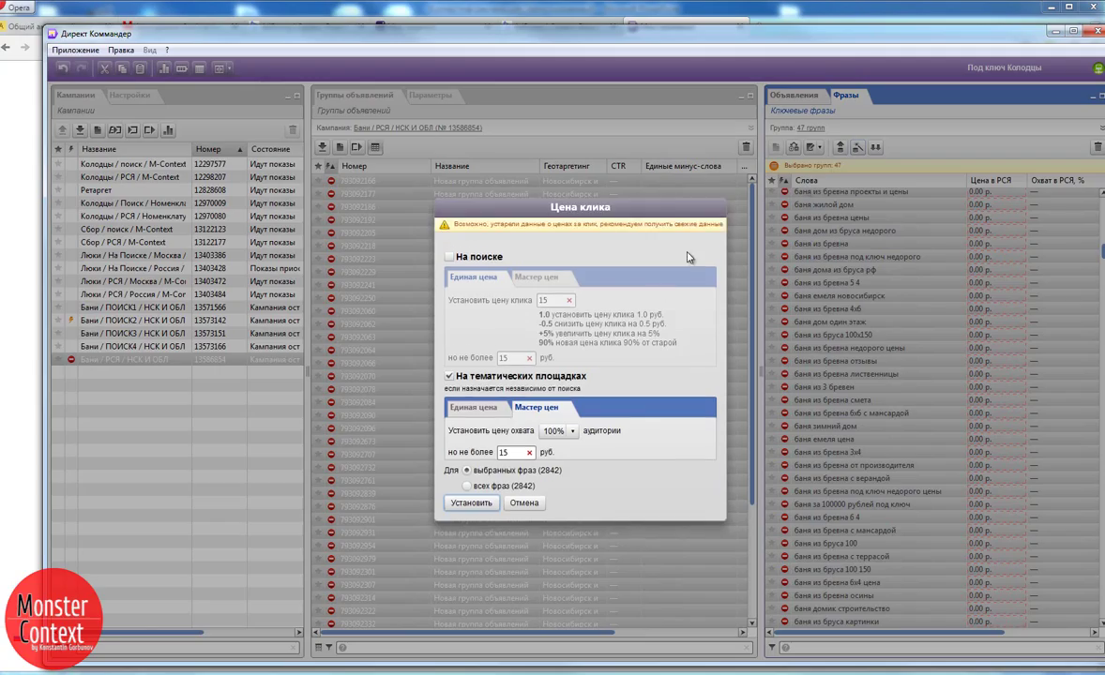
left_click(474, 407)
left_click(504, 452)
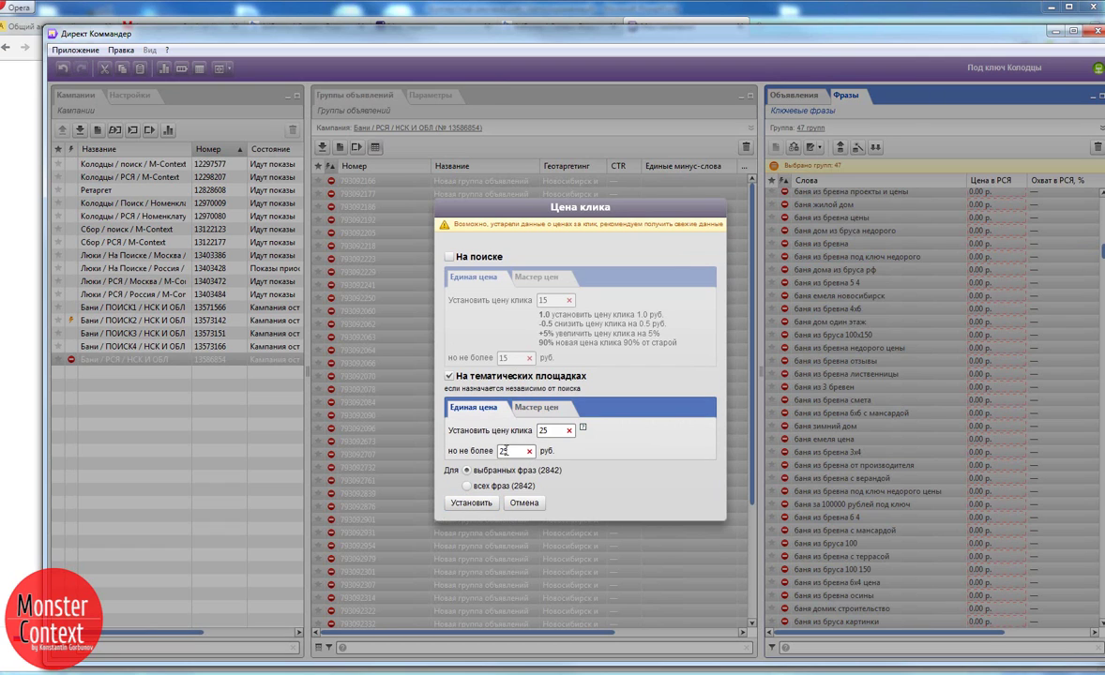
key("Return")
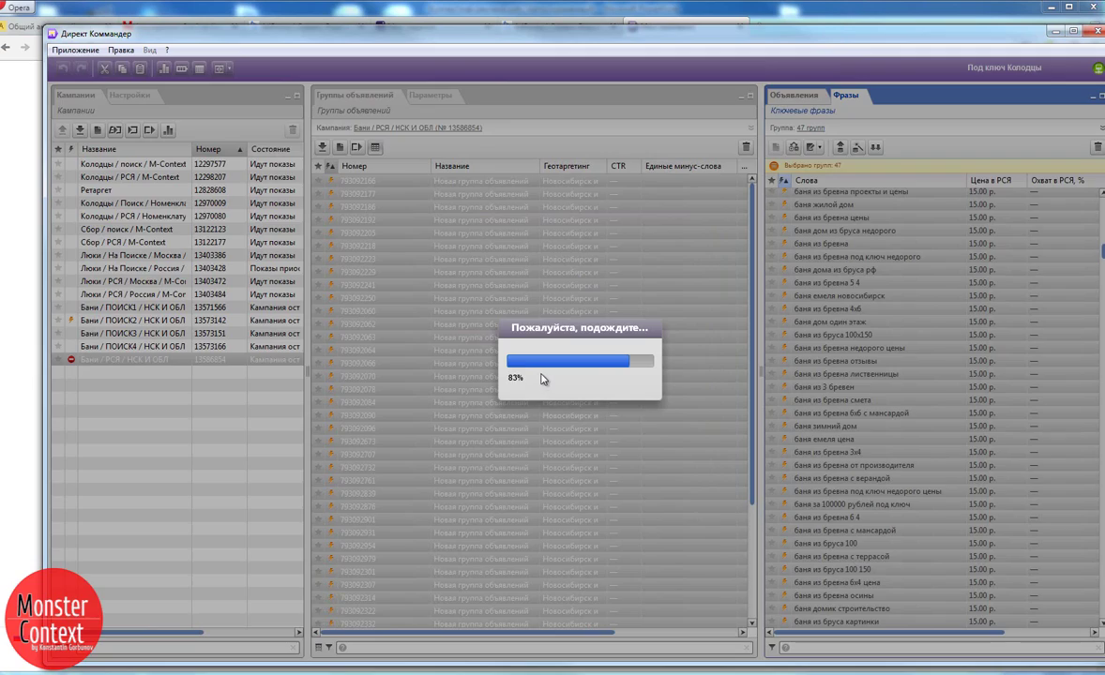
left_click(159, 348)
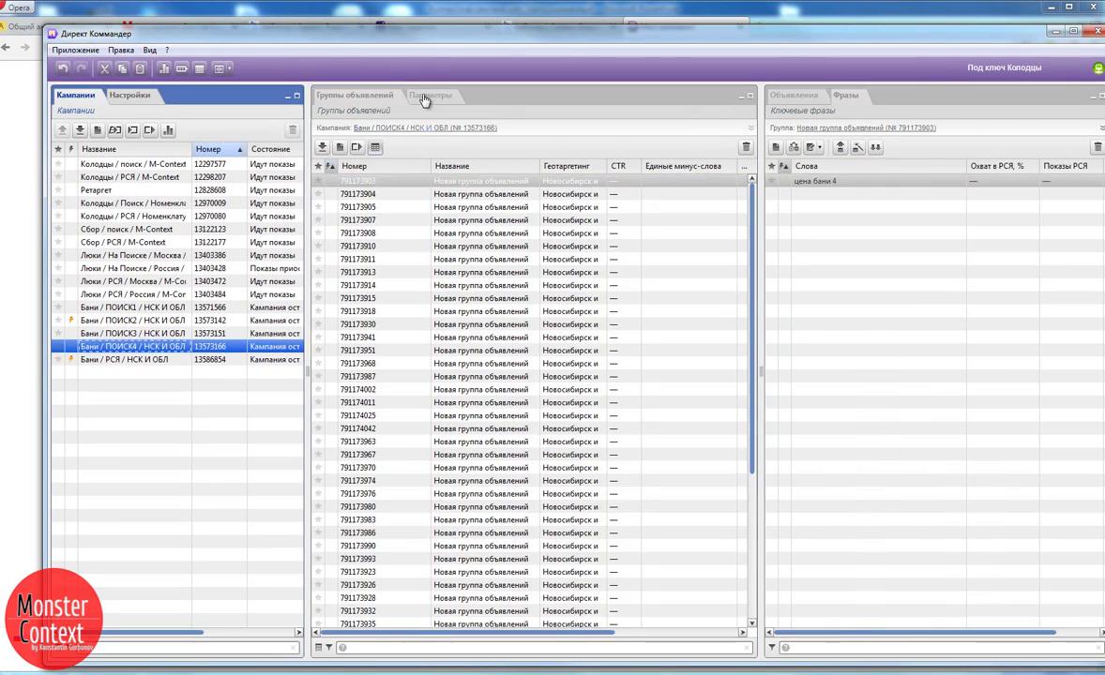
Step: Review the thematic placement parameters, then send Бани / РСЯ / НСК И ОБЛ to the server and confirm
left_click(431, 95)
left_click(323, 379)
left_click(338, 379)
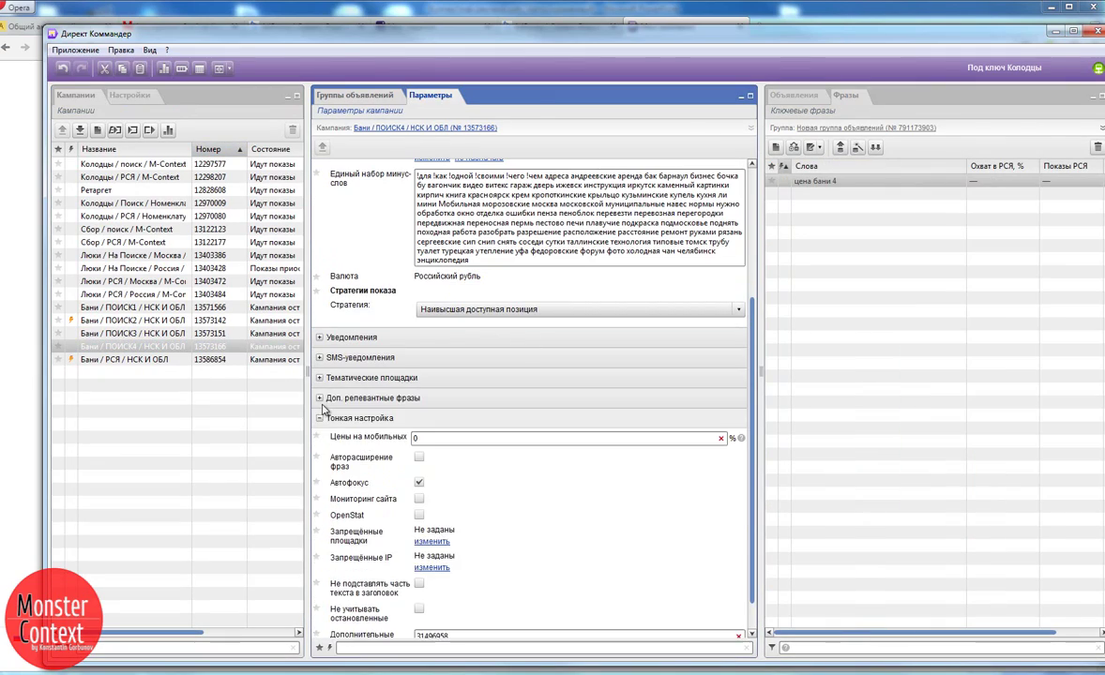
left_click(169, 359)
scroll(358, 425, "down", 3)
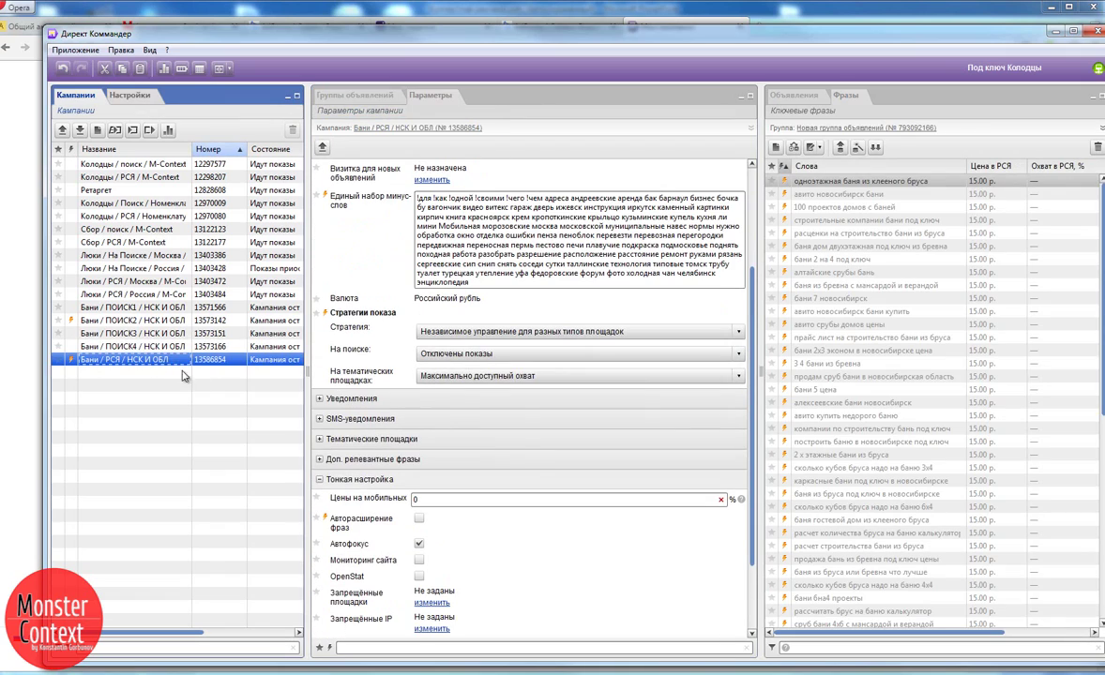
left_click(313, 399)
left_click(302, 413)
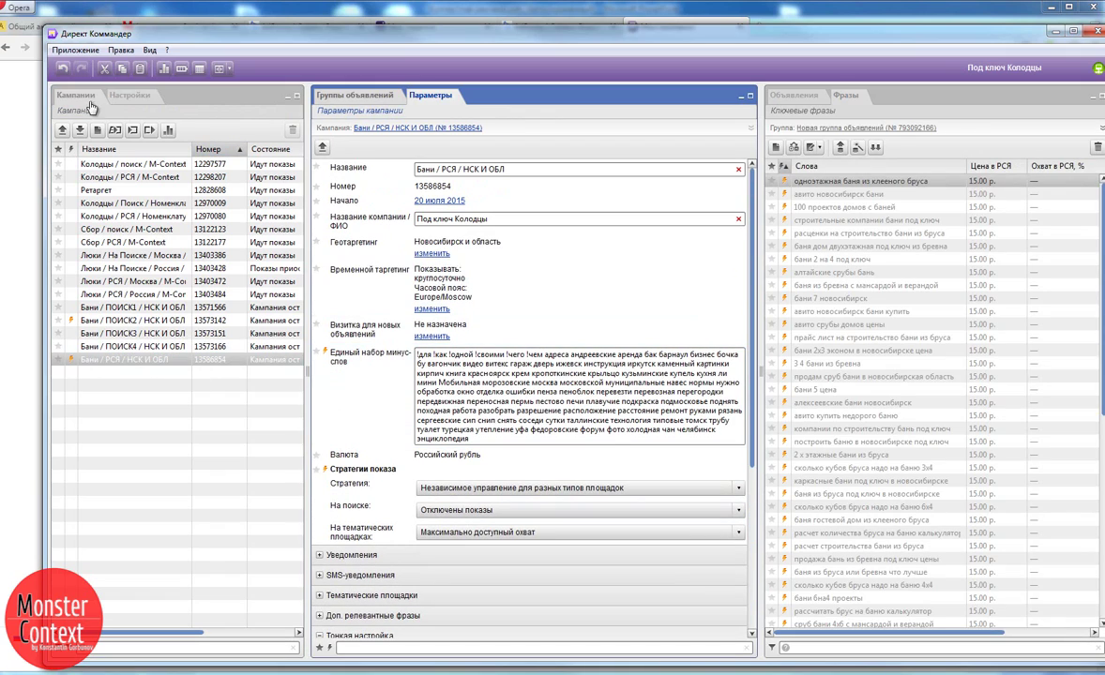
left_click(62, 130)
left_click(643, 414)
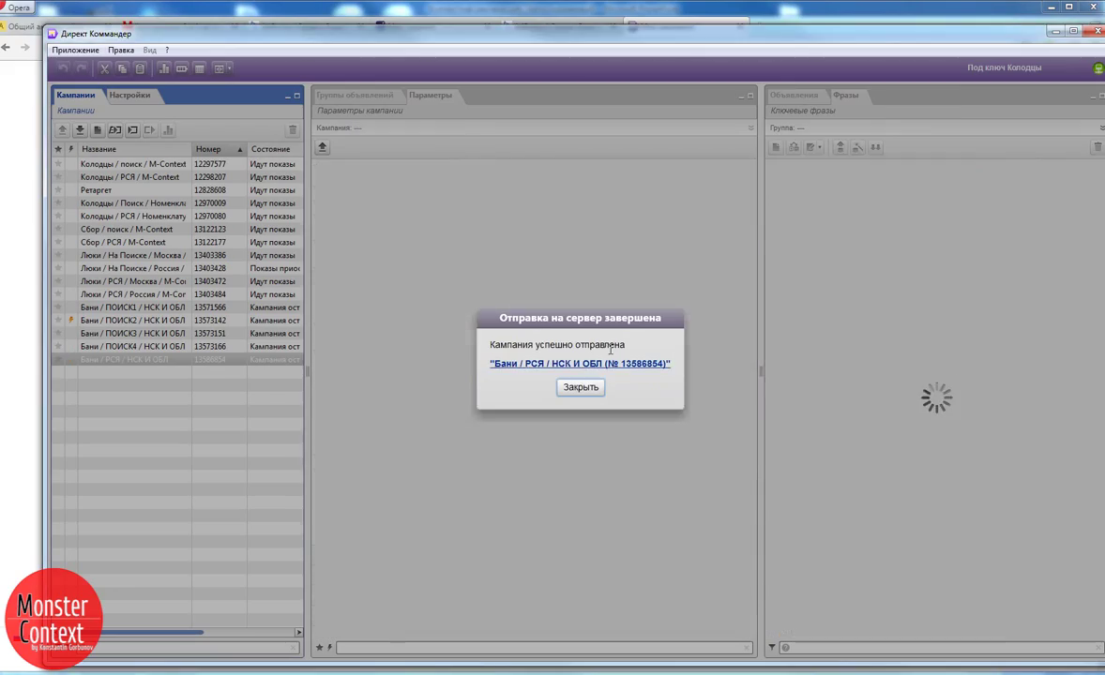
left_click(582, 388)
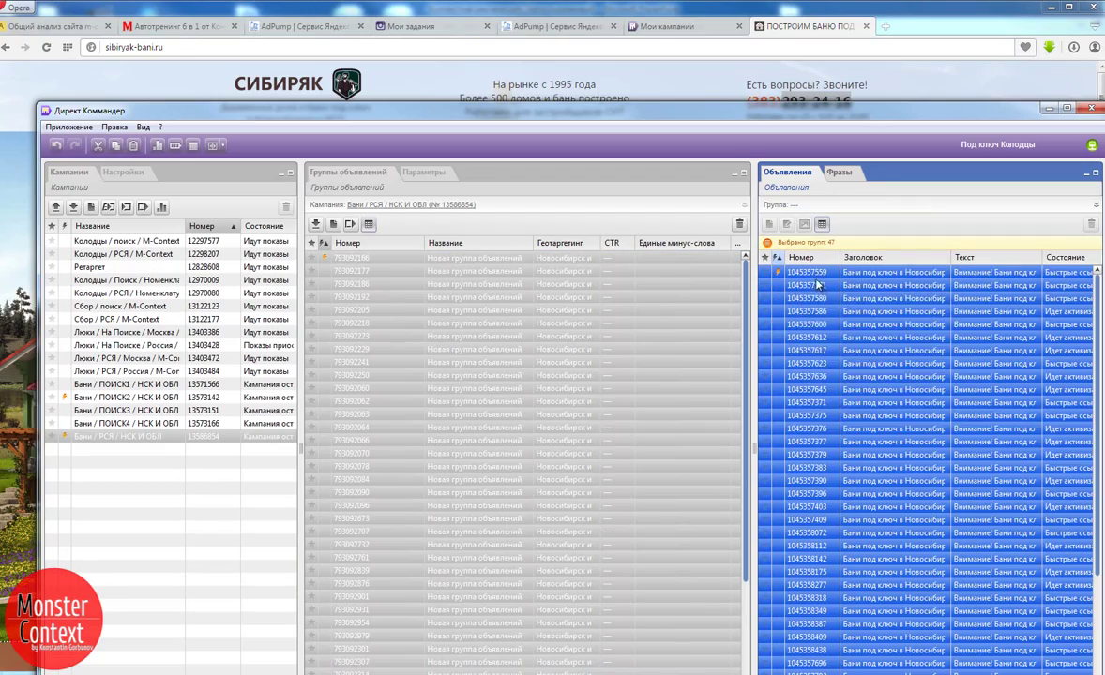
Step: Open the Виртуальная визитка form for the selected ads, enter country Россия, and check the site for contacts
right_click(818, 284)
mouse_move(869, 423)
left_click(924, 416)
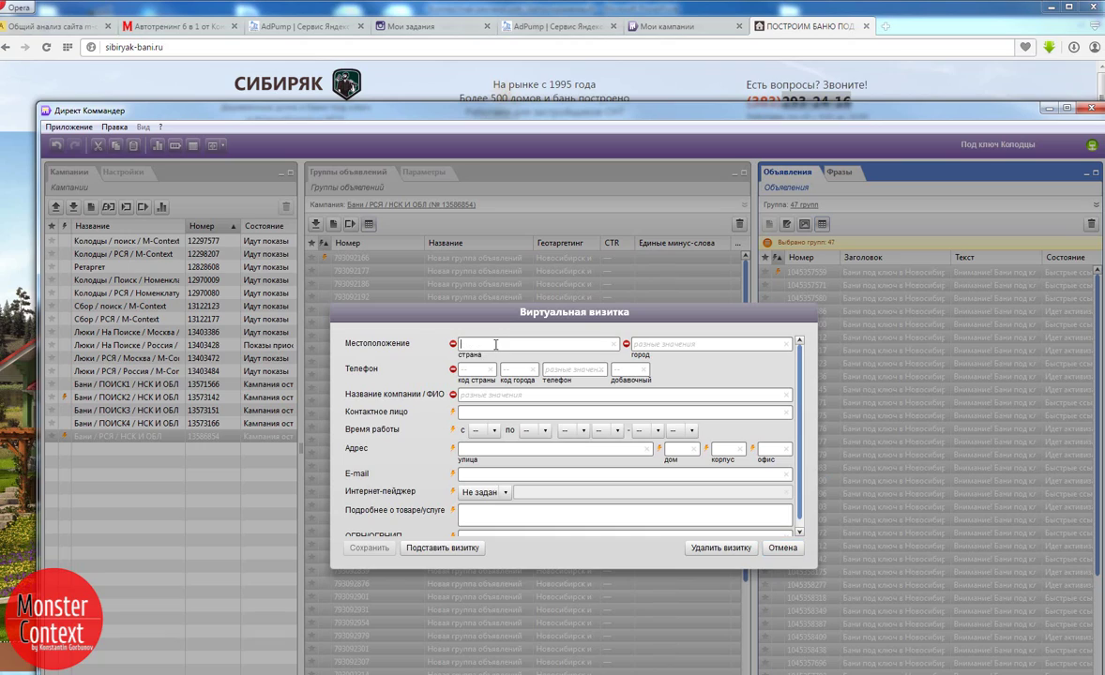
type("Россия")
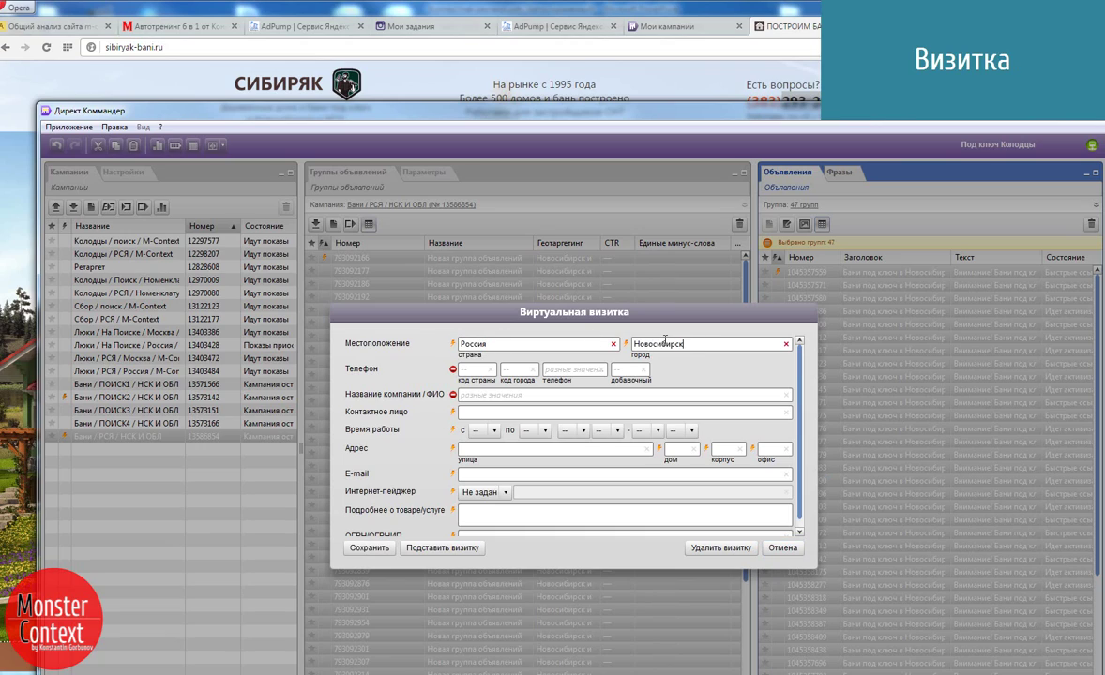
key("Tab")
left_click(747, 101)
scroll(478, 509, "down", 1)
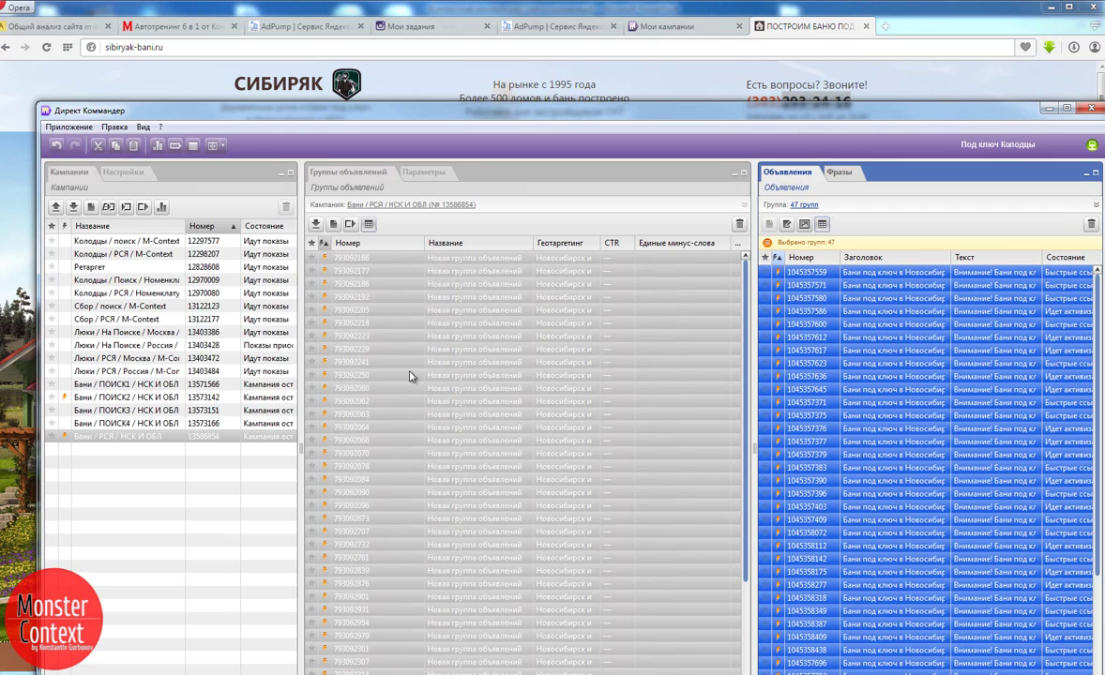
double_click(188, 110)
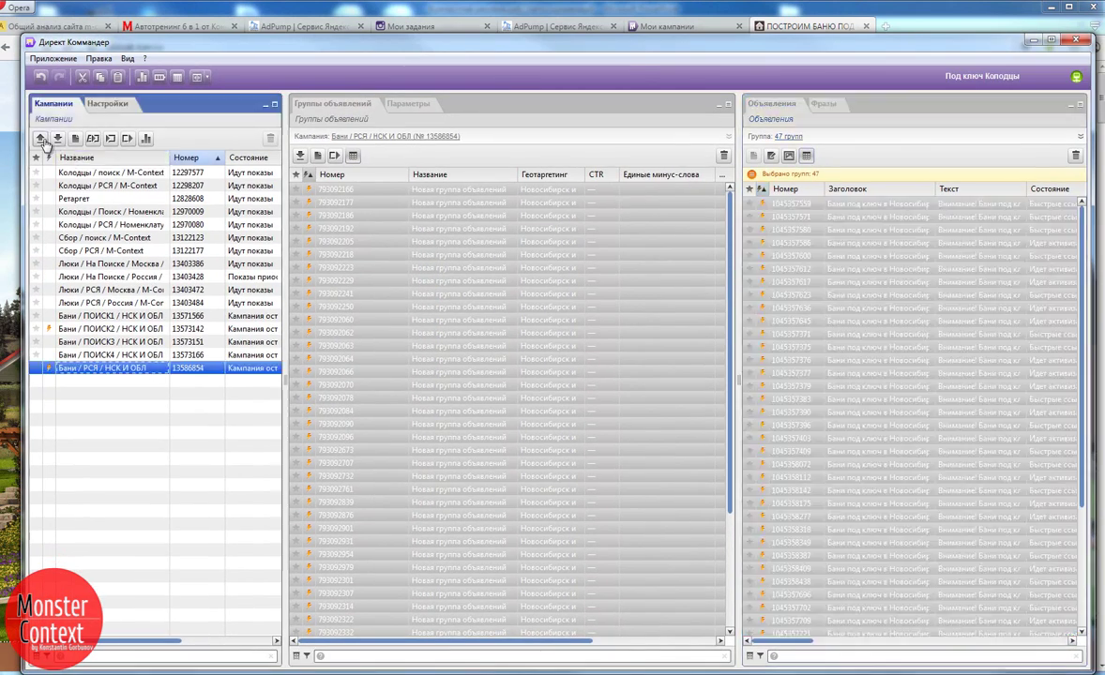
Step: Upload the campaign's business cards to the server, close the confirmation, and select Бани / ПОИСК4
left_click(41, 138)
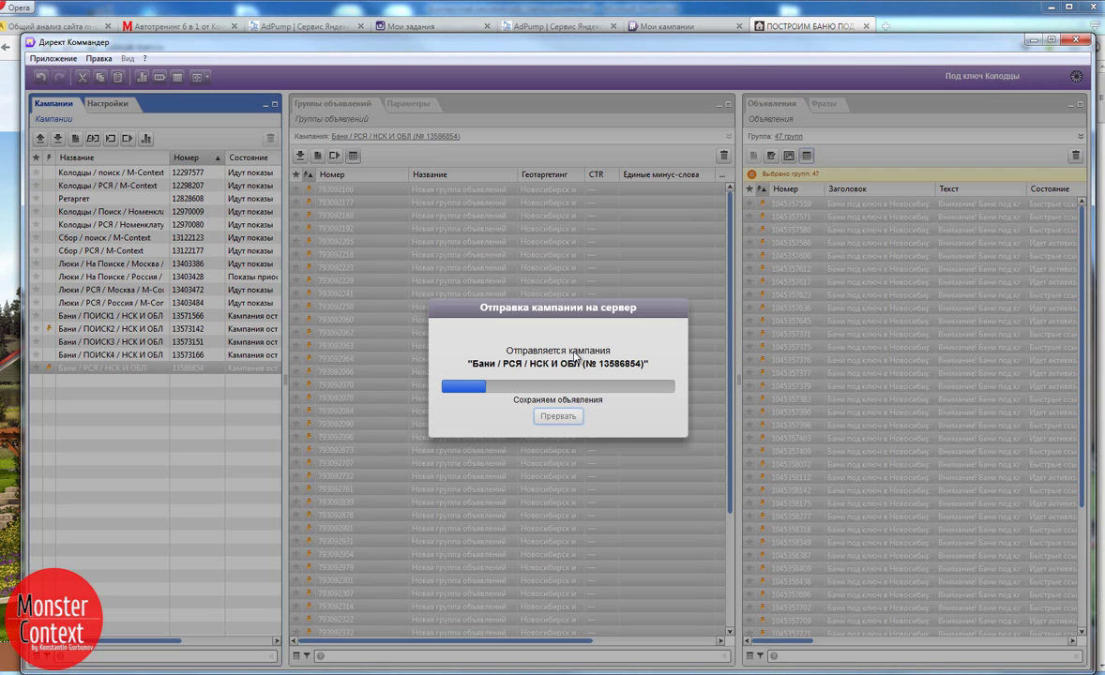
left_click(558, 392)
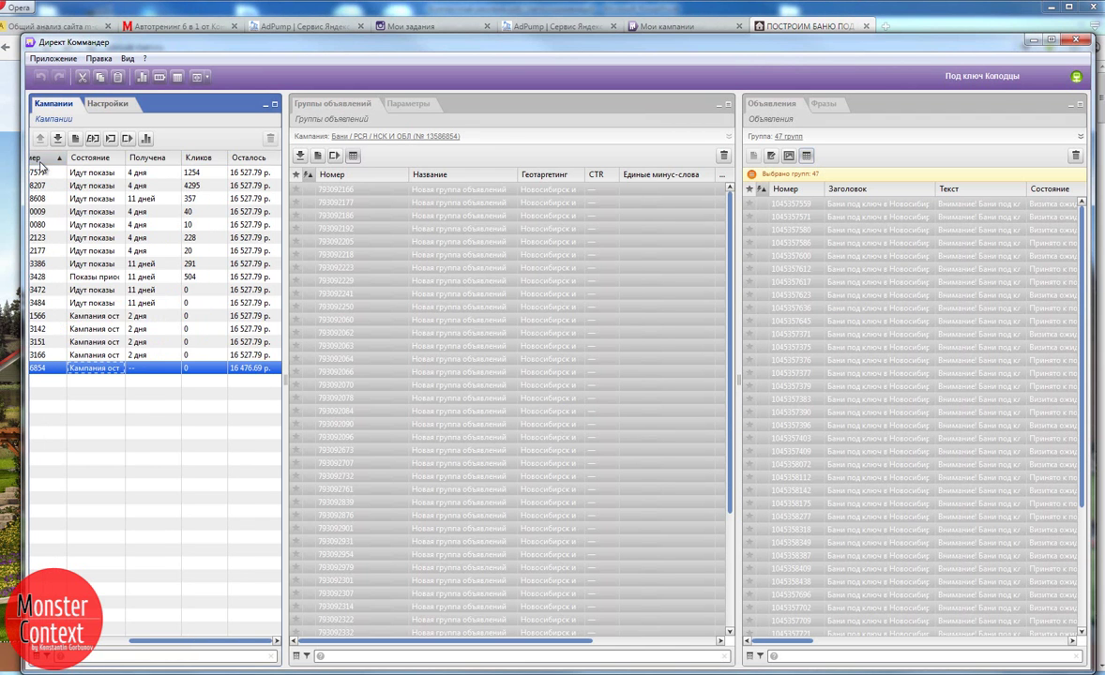
left_click(115, 357)
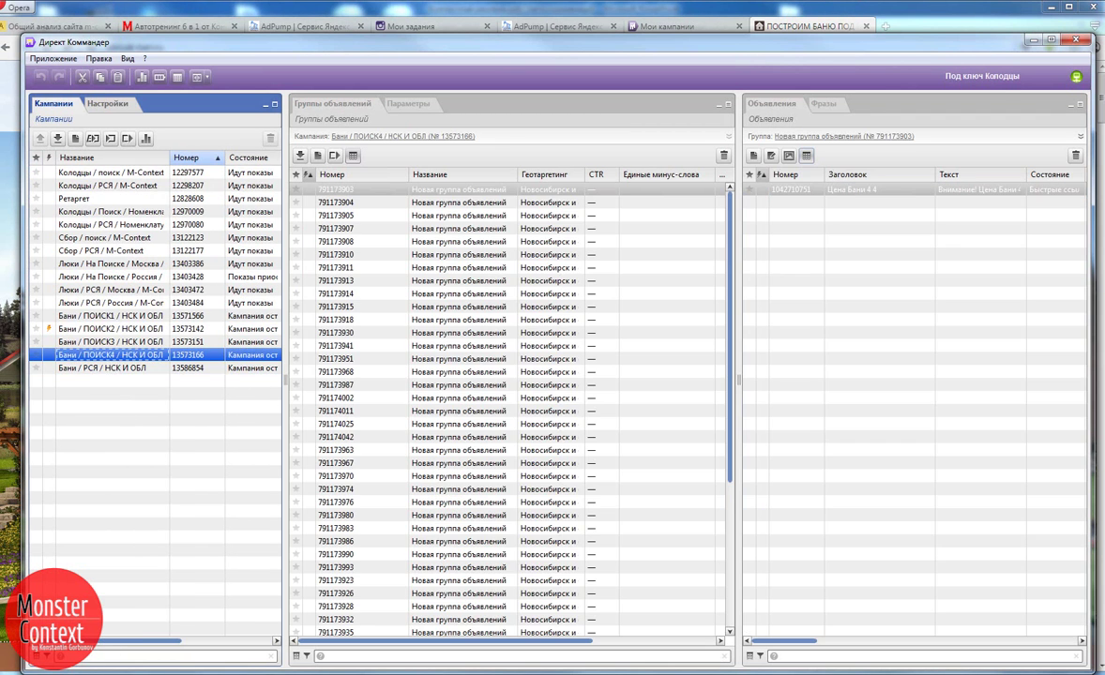